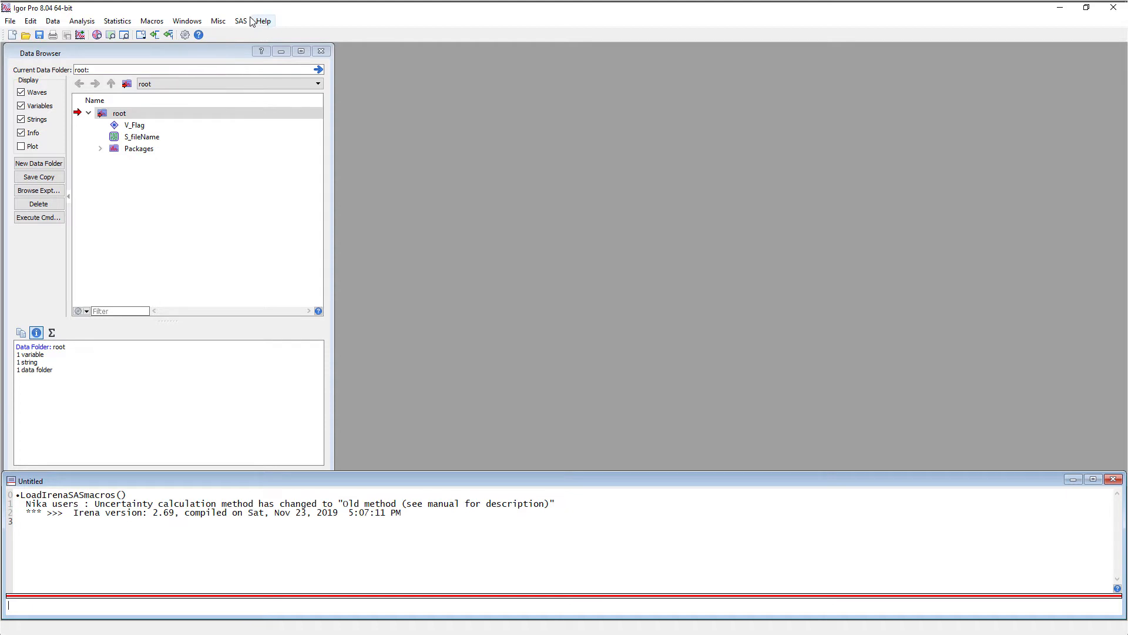
Open the SAS Modeling tool and set its data input to Model
click(243, 22)
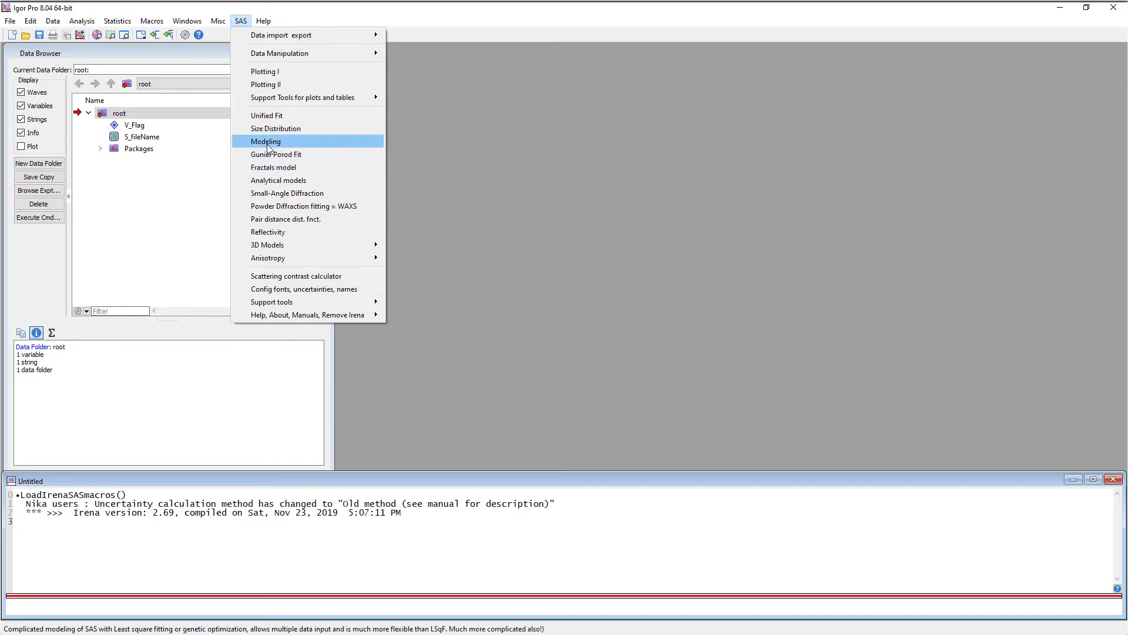
click(268, 144)
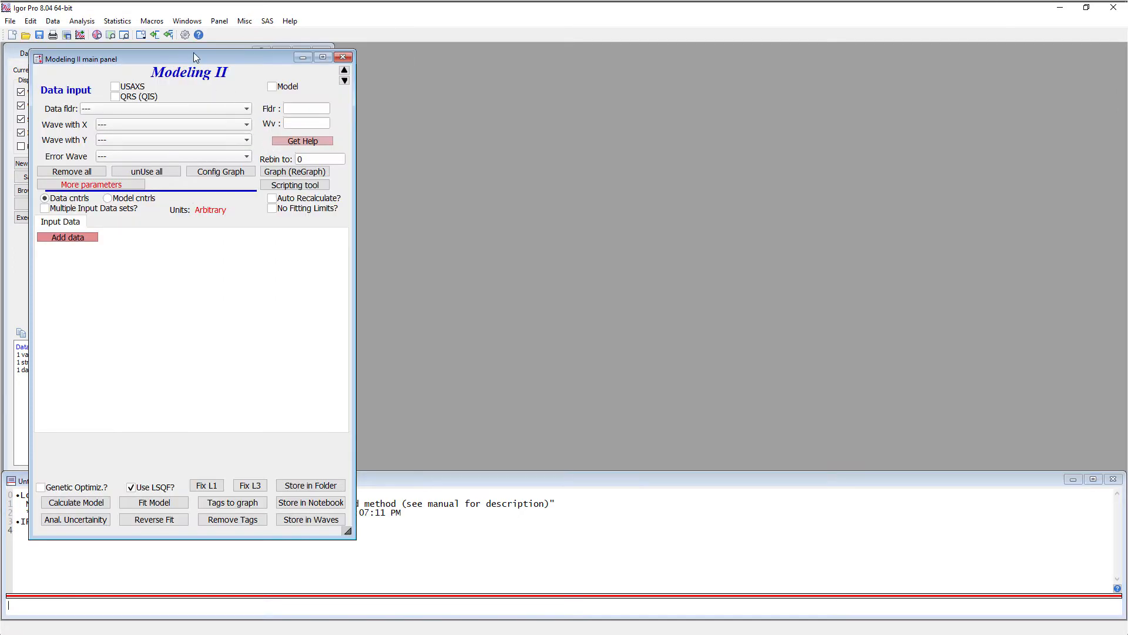
drag(194, 54, 175, 49)
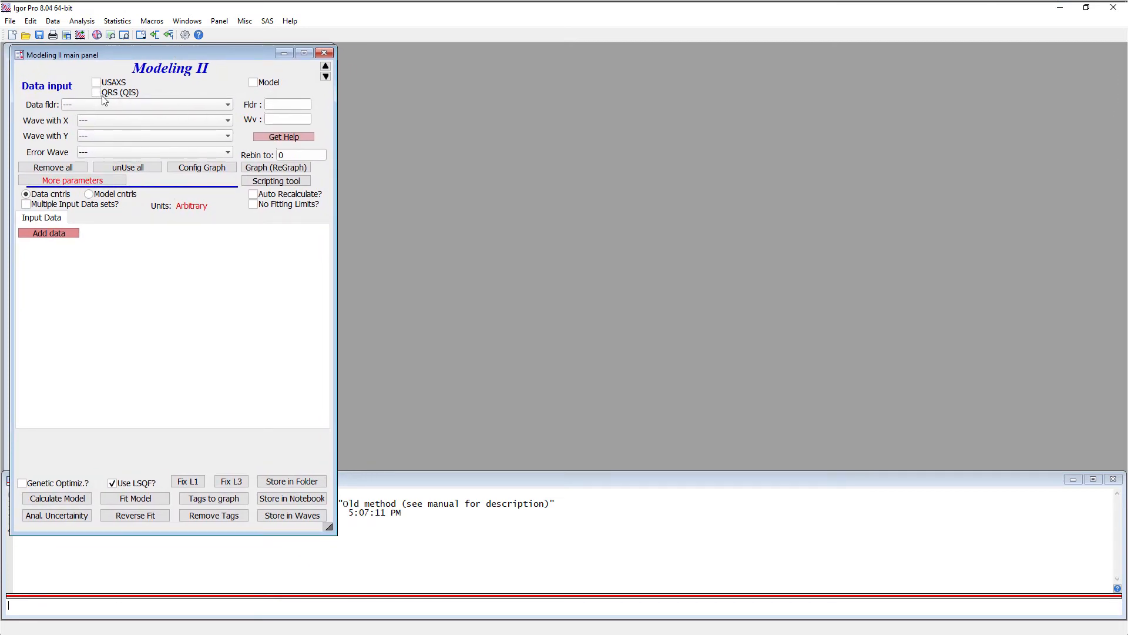
click(257, 88)
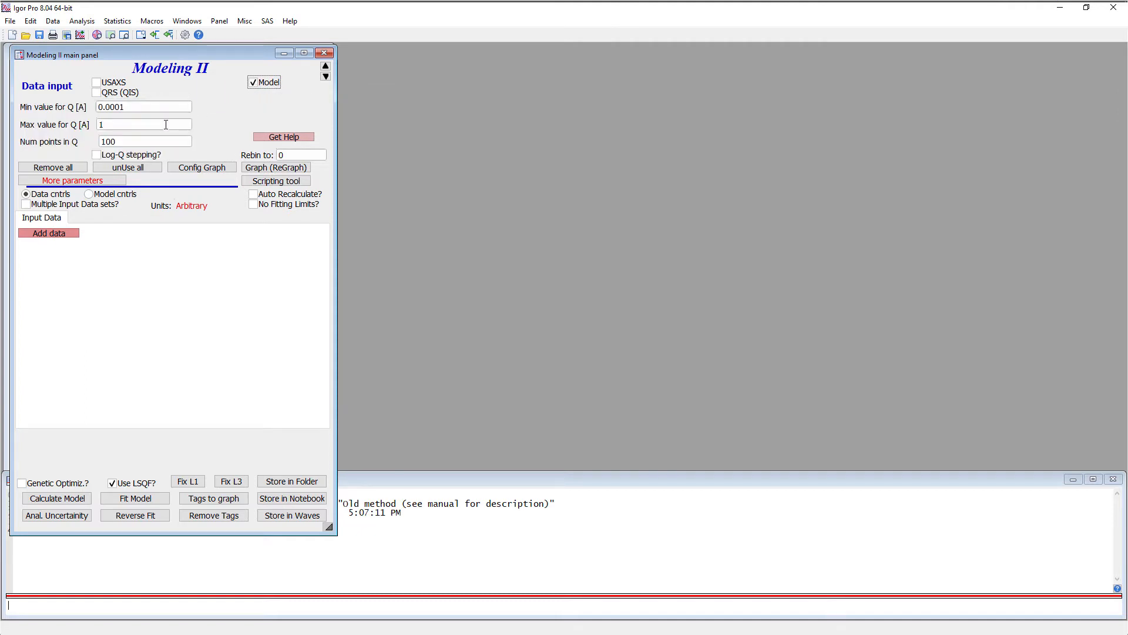
Set the number of Q points to 300 with log-Q stepping and add the model data
click(104, 142)
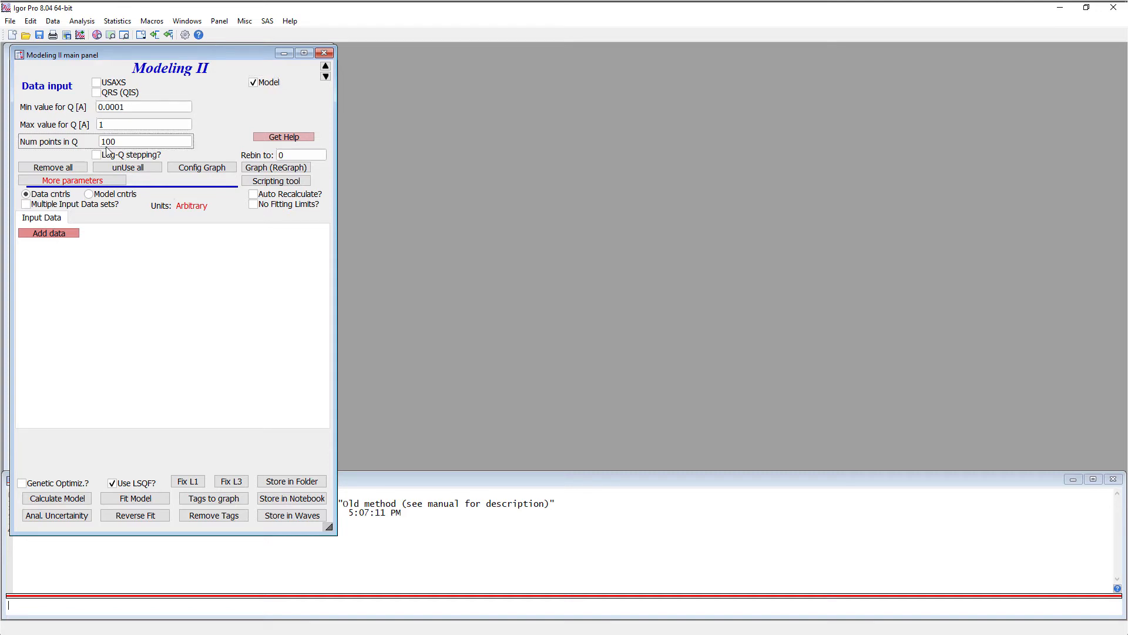
key(Delete)
text(3)
click(106, 152)
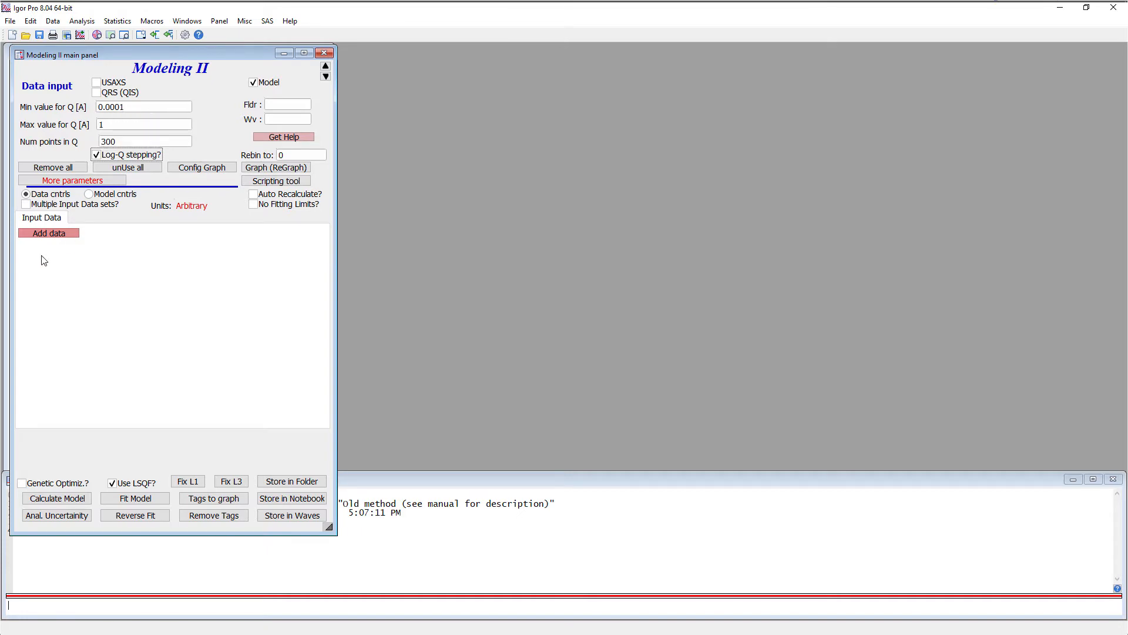
click(54, 233)
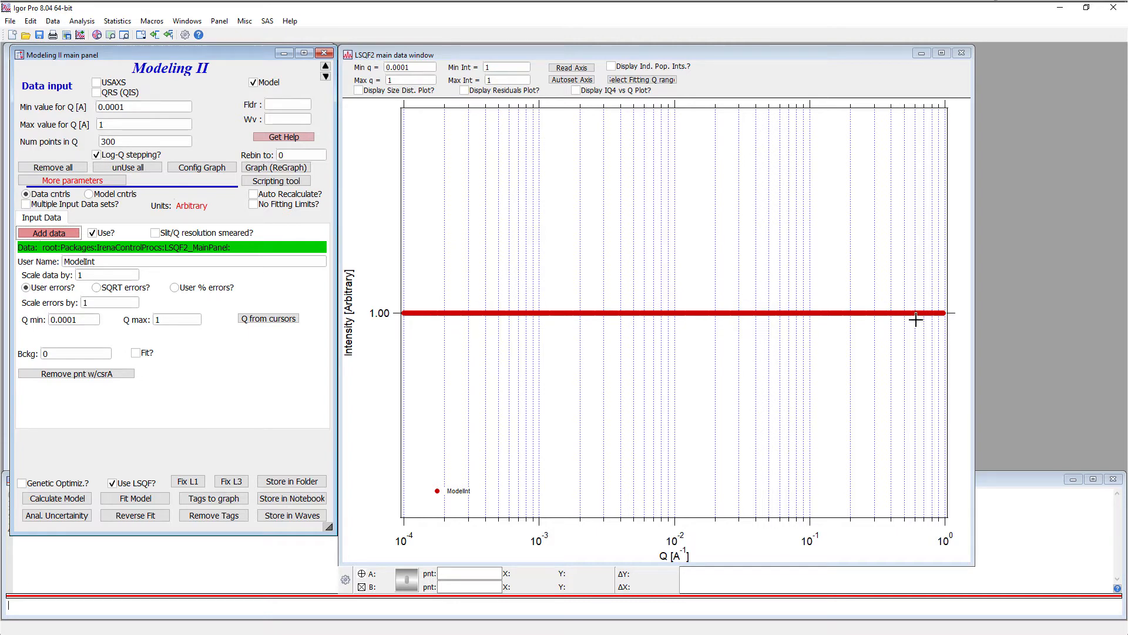
Set the background of the added model data to 0.1
click(87, 351)
text(.1)
key(Return)
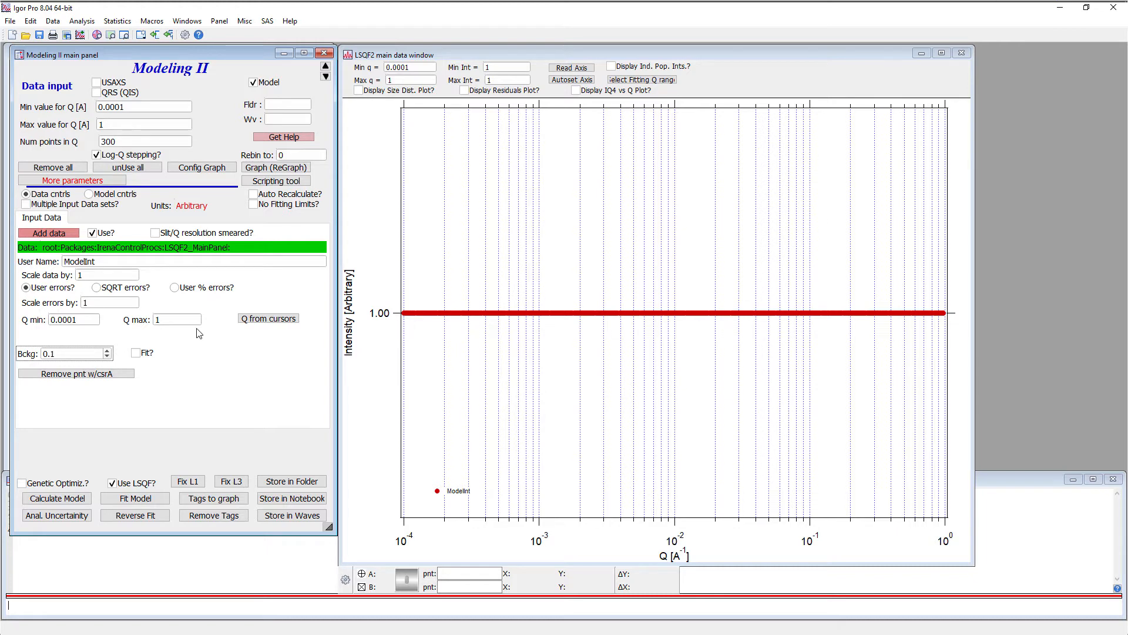
Enable the first population in the model controls with a minimum size of 20 Å and a mean size of 90 Å
click(89, 194)
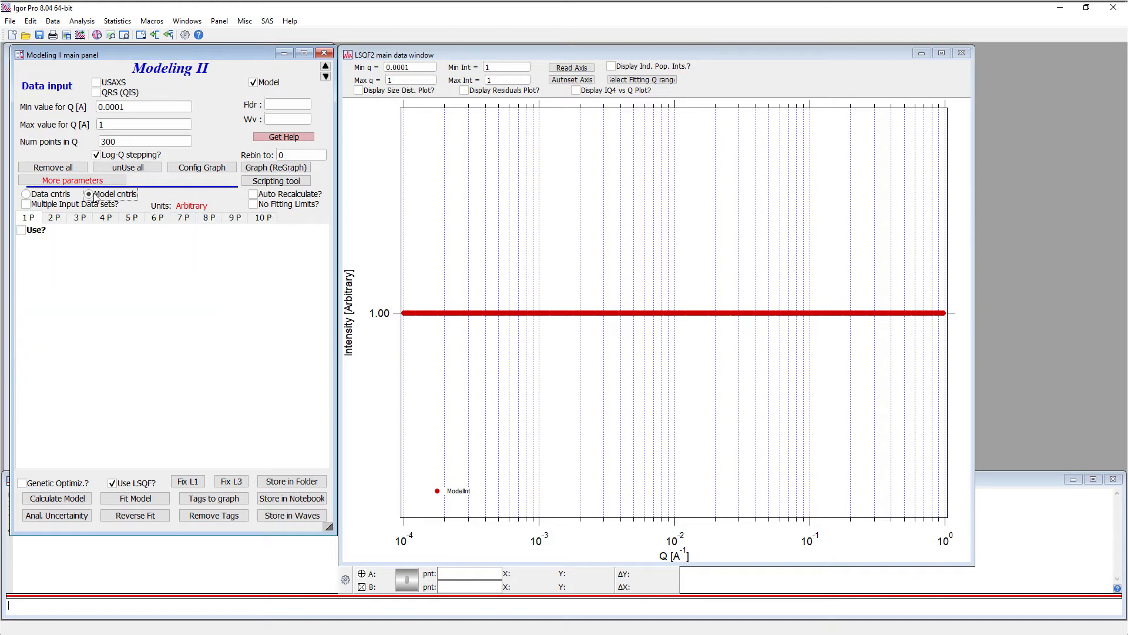
click(23, 230)
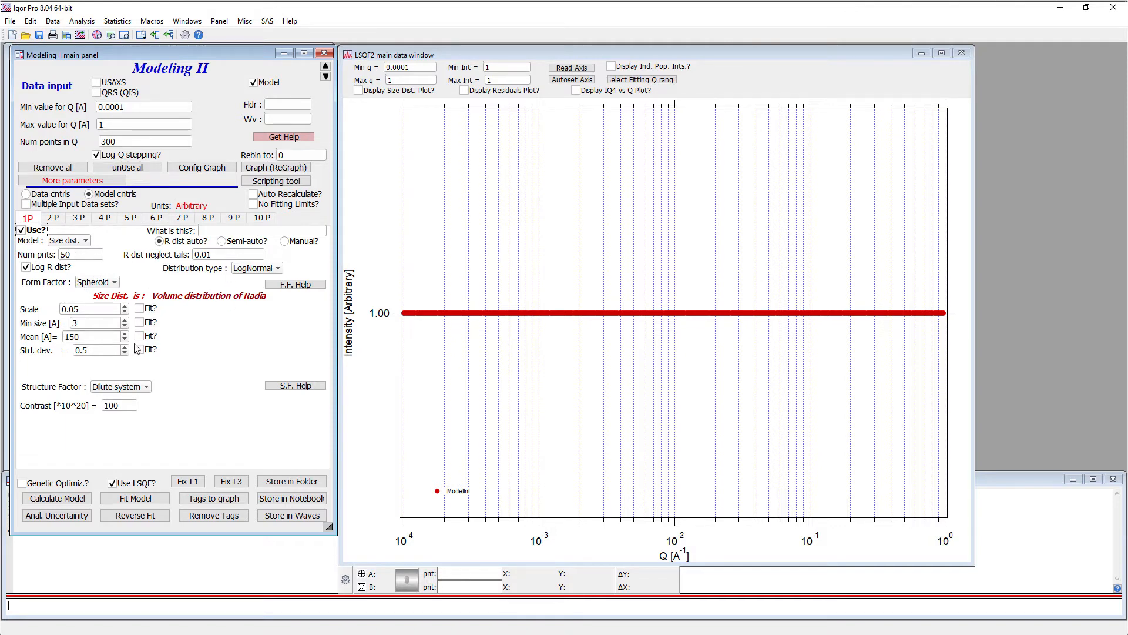
click(92, 326)
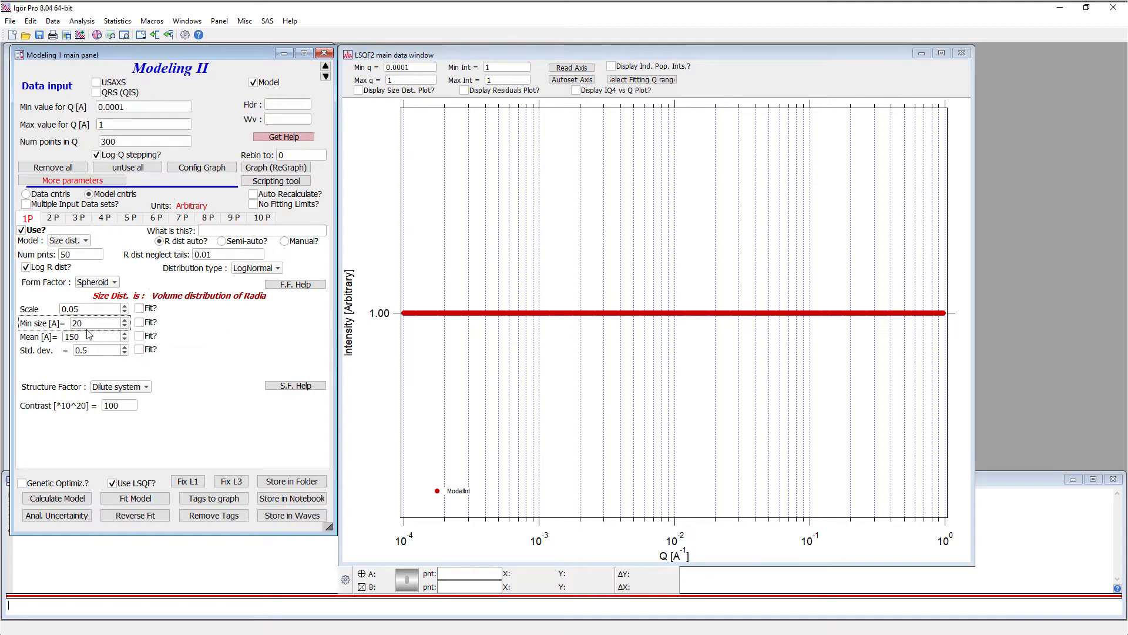
double_click(85, 333)
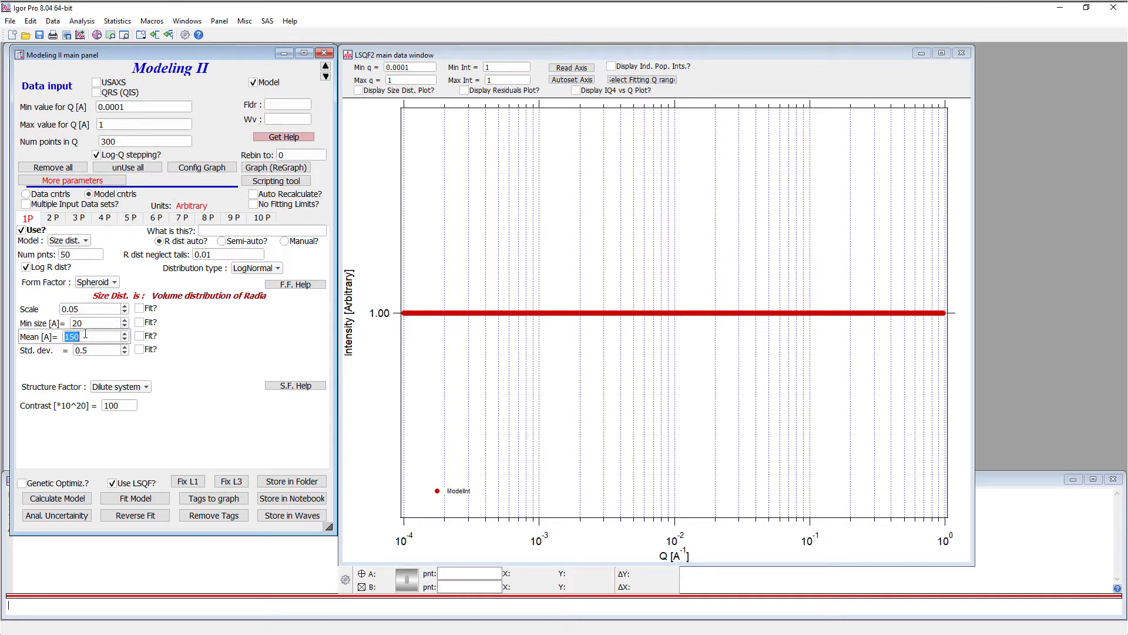
text(90)
Calculate the single-population model and autoset the graph axes to fit the curve
click(62, 499)
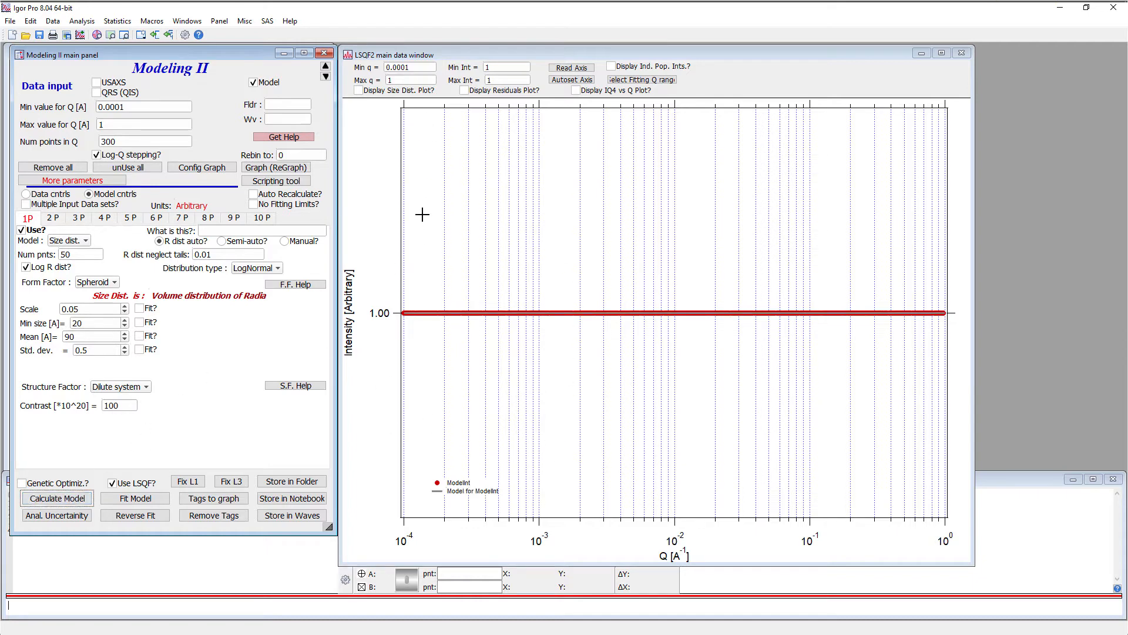
click(575, 82)
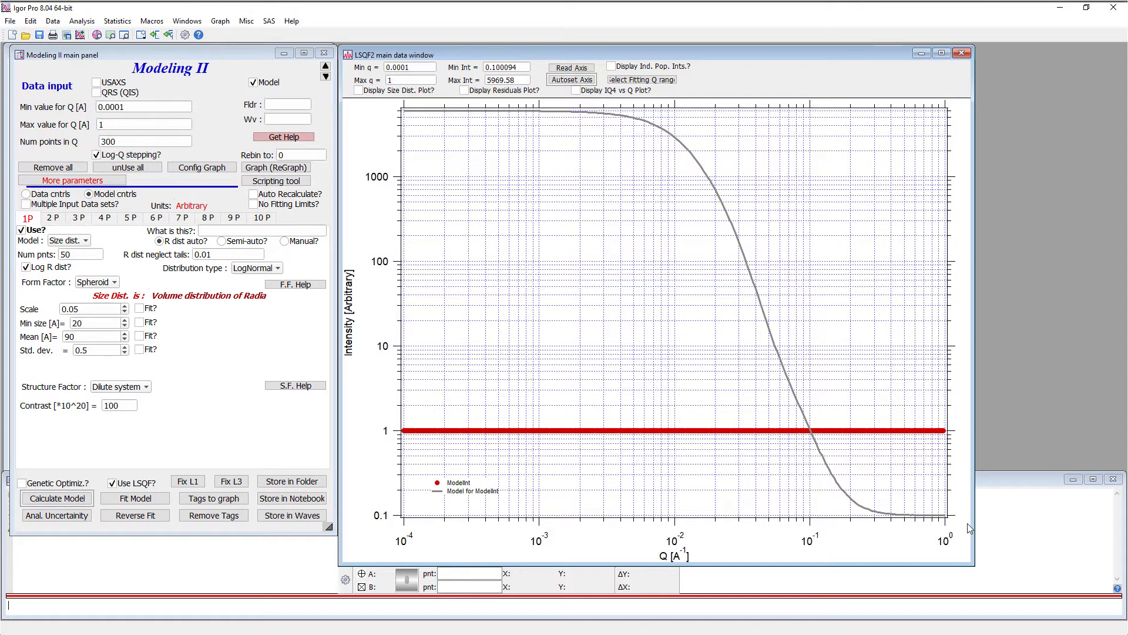
click(150, 427)
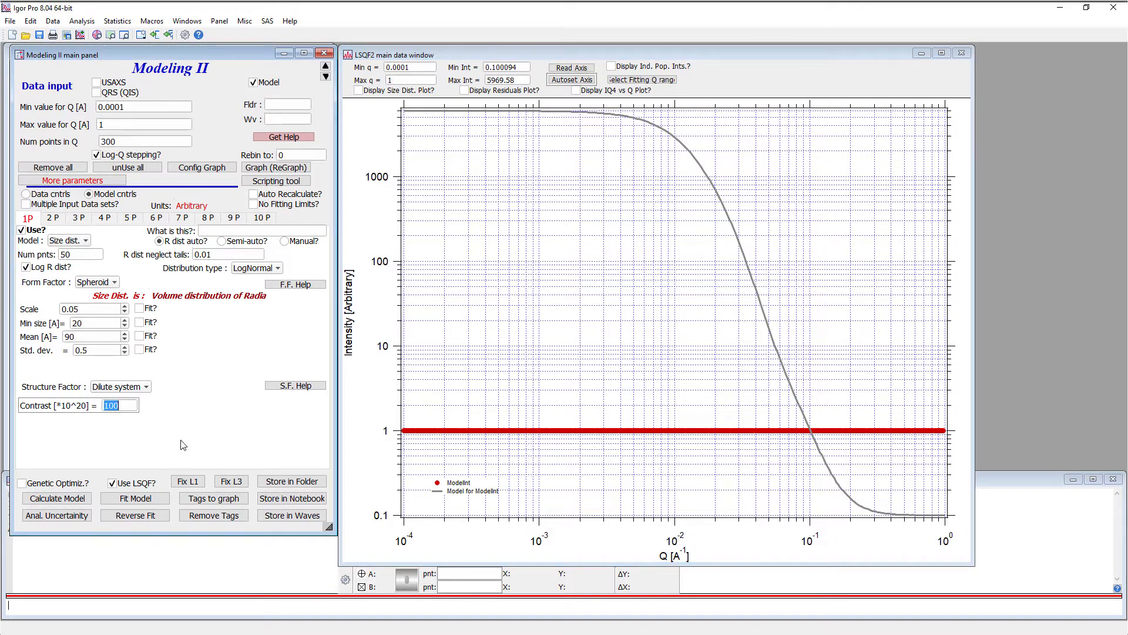
Enable the second population with scale 0.08 and minimum size 50 Å, and recalculate the model with autoset axes
click(56, 220)
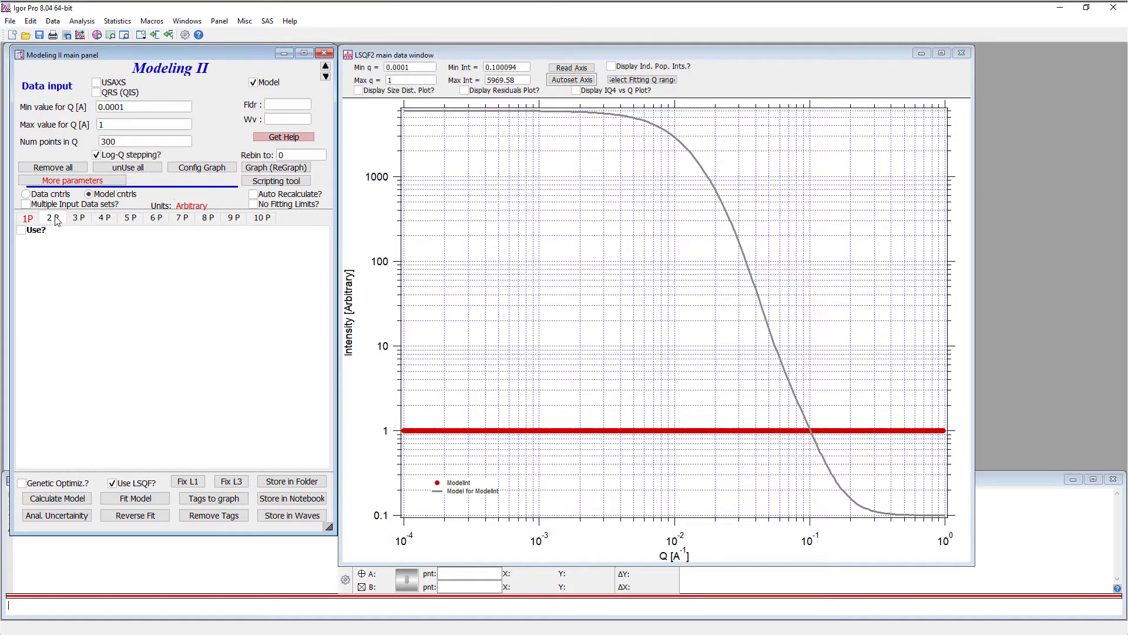
click(24, 232)
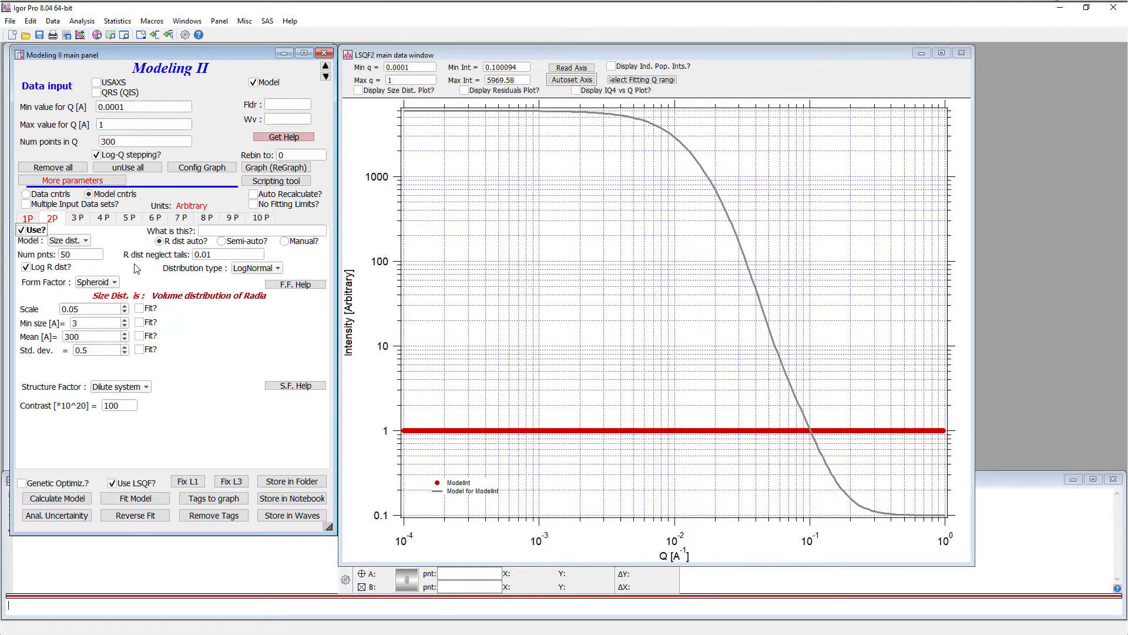
click(84, 309)
double_click(94, 325)
click(28, 219)
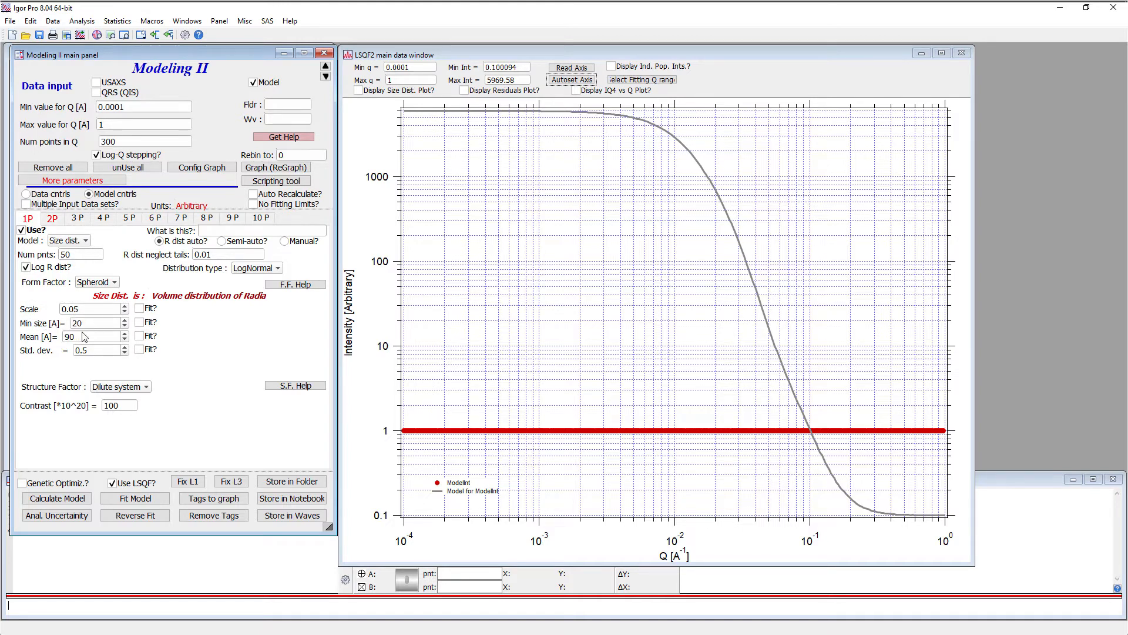
click(54, 219)
double_click(93, 324)
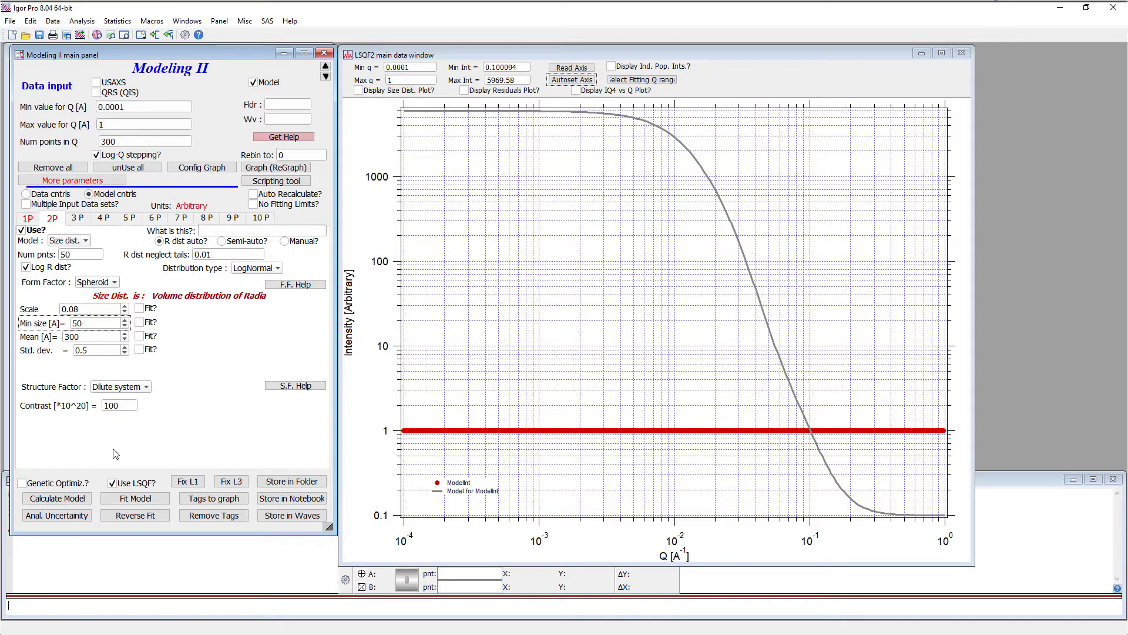
click(55, 500)
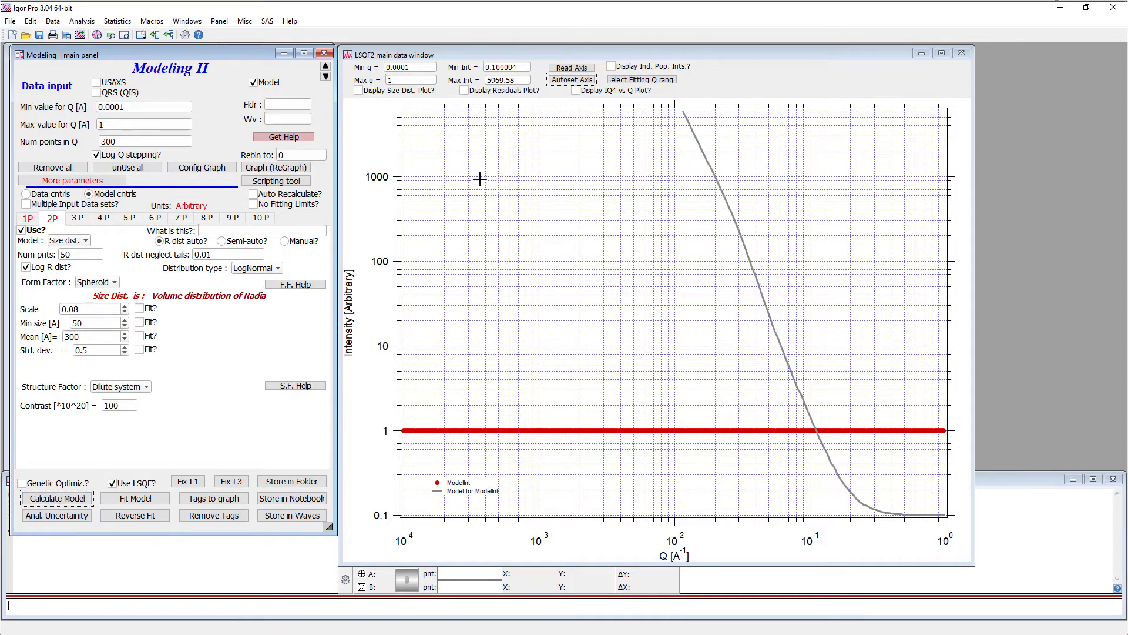
click(570, 81)
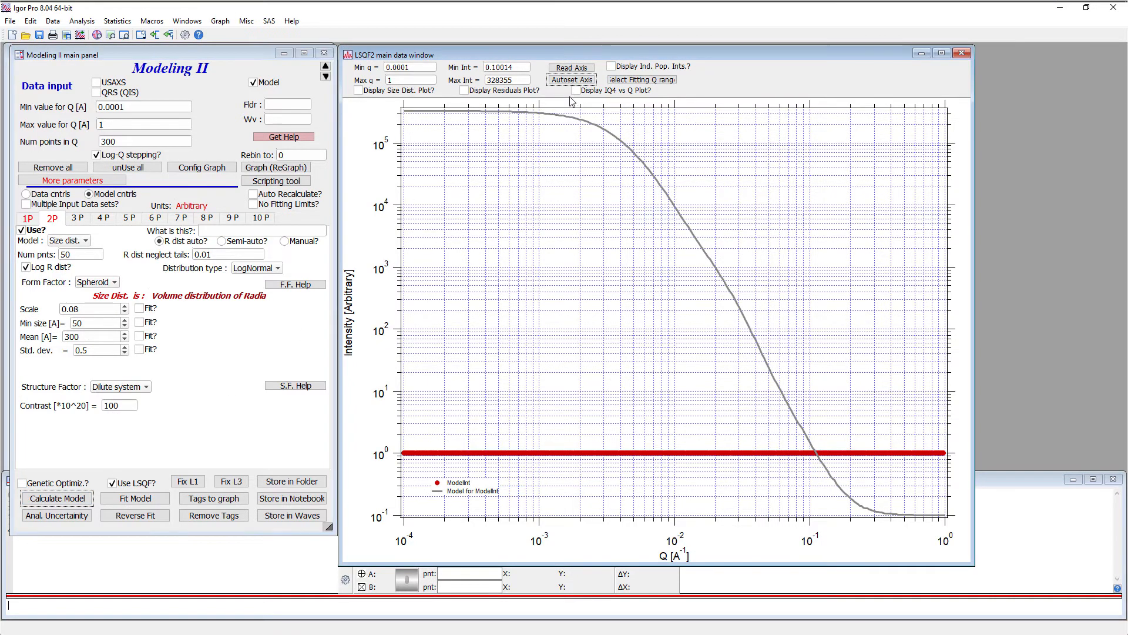
Set the second population's mean size to 500 Å, with automatic recalculation enabled and the graph axes autoset
click(82, 338)
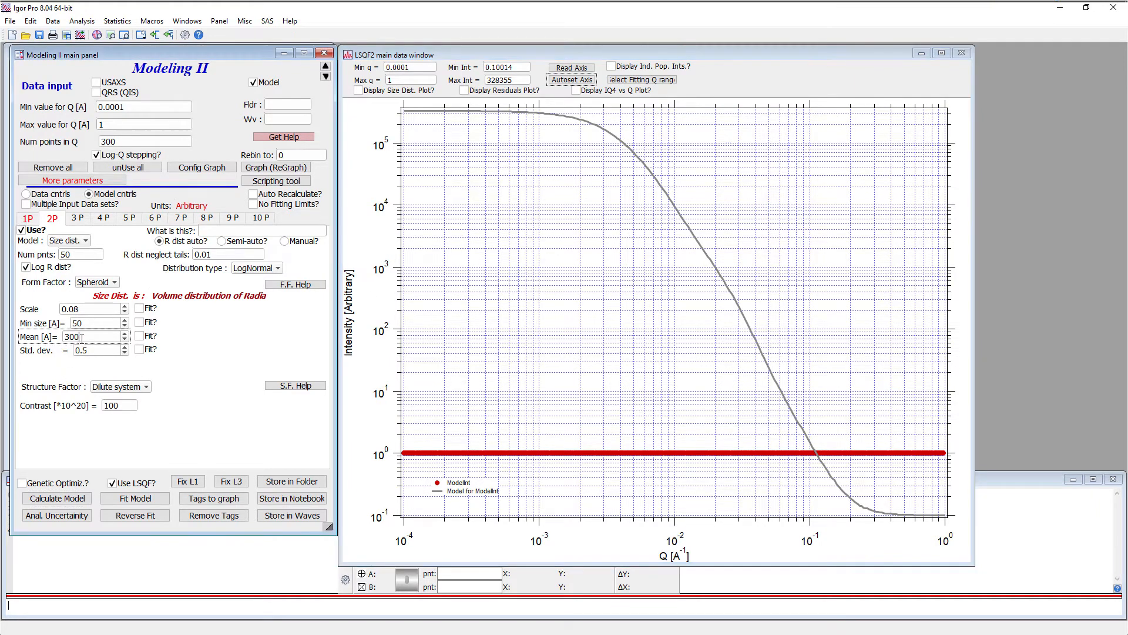
text(50)
click(253, 195)
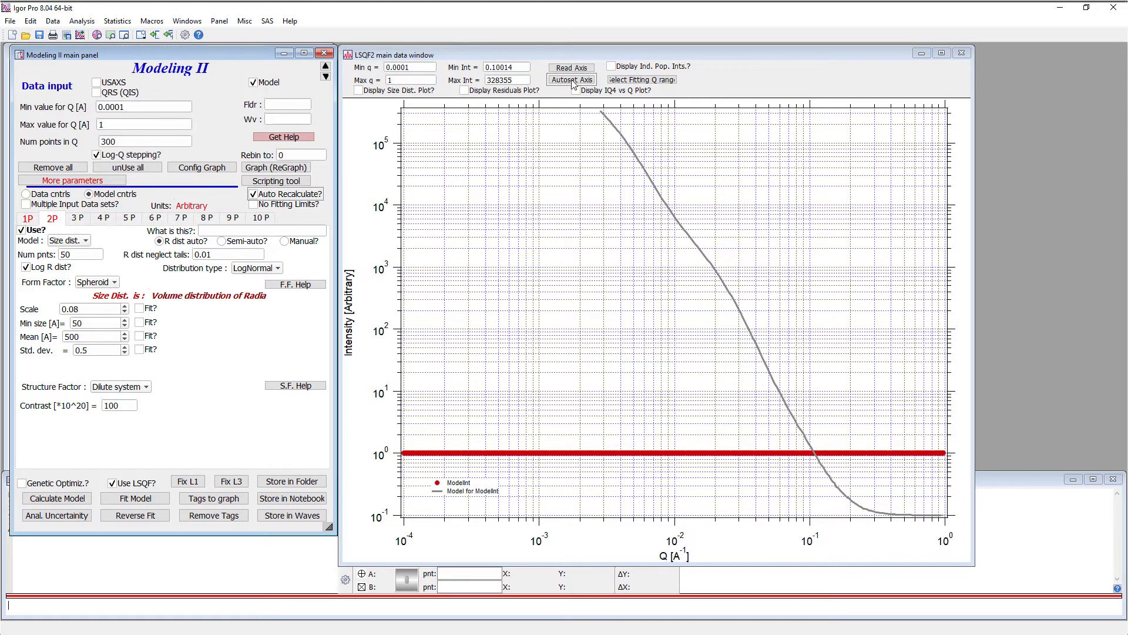
click(572, 81)
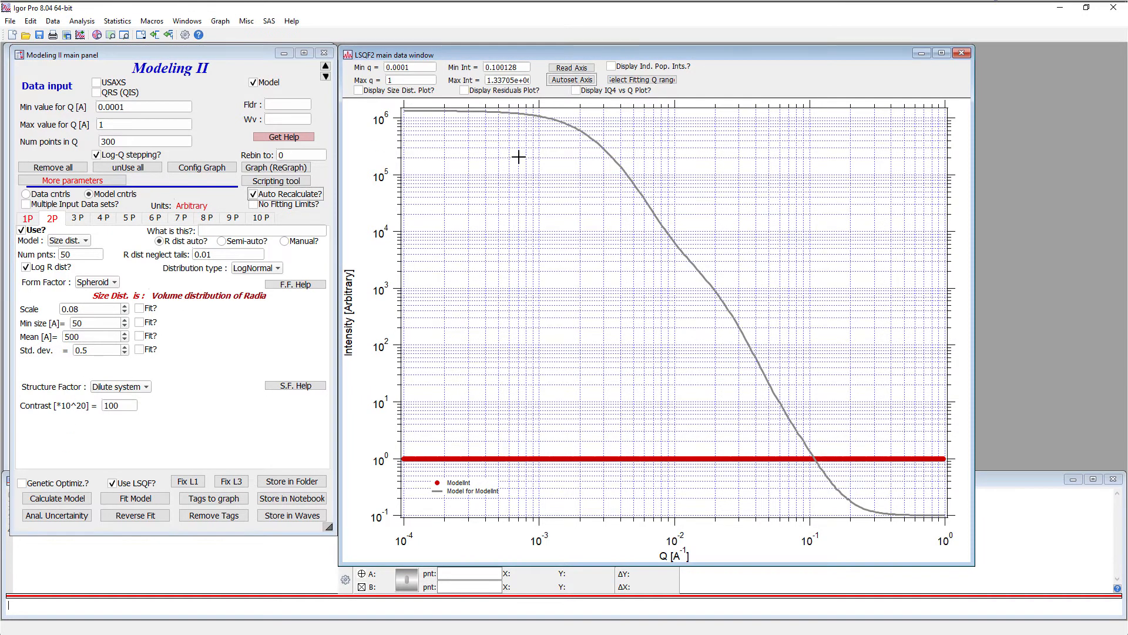
Set the second population's scale to 0.04
click(82, 314)
double_click(84, 311)
text(0)
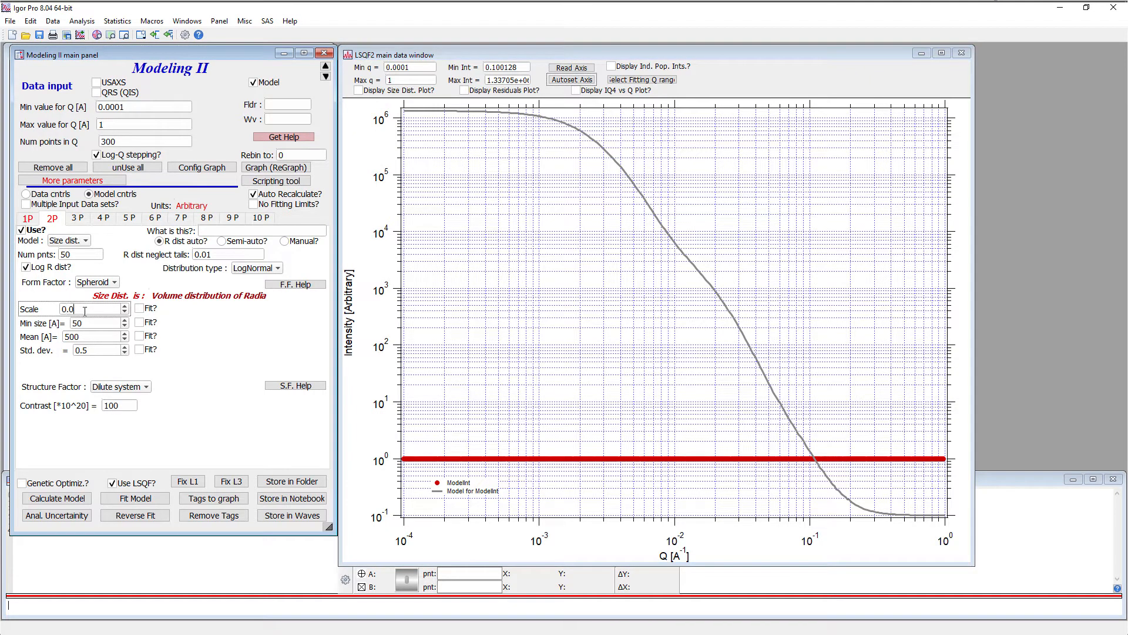
text(4)
key(Return)
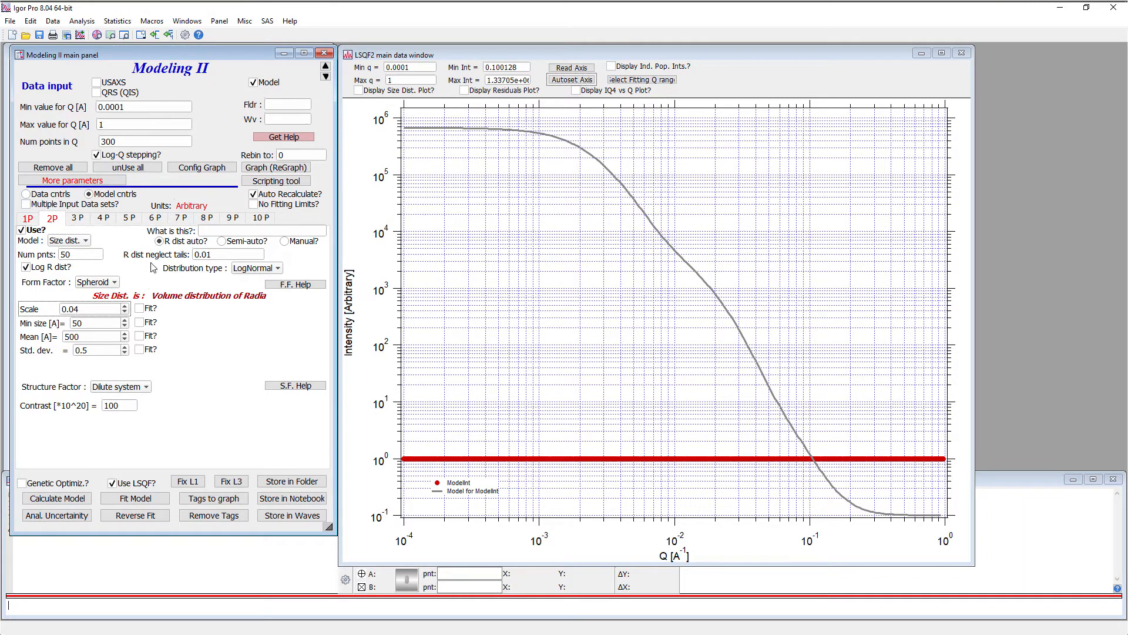
Set the first population's mean size to 80 Å
click(30, 220)
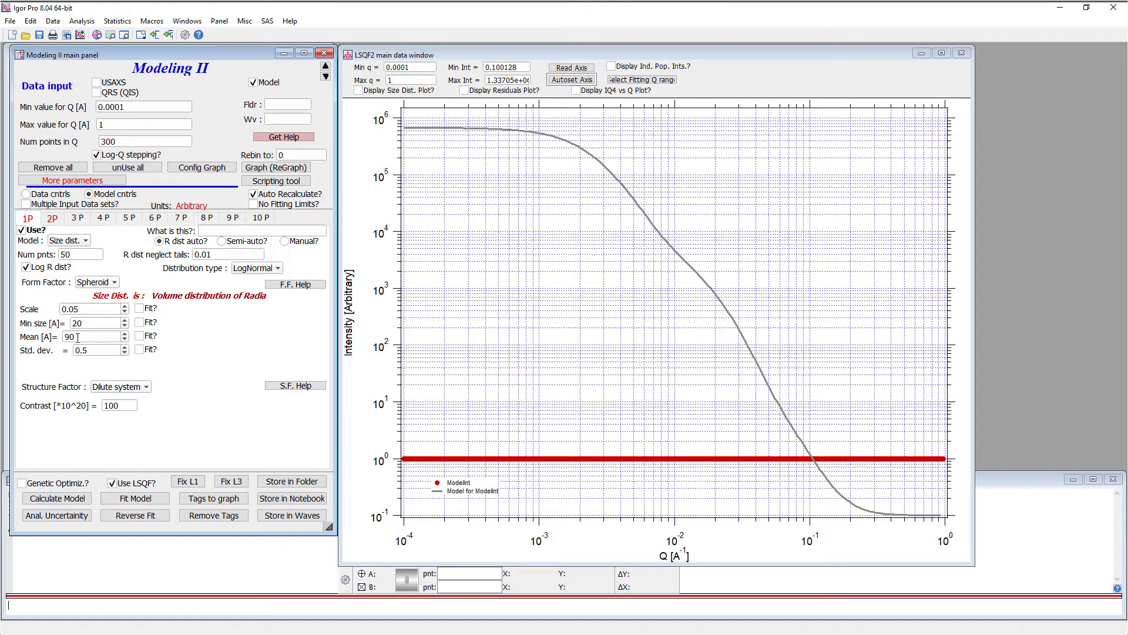
click(78, 337)
text(8)
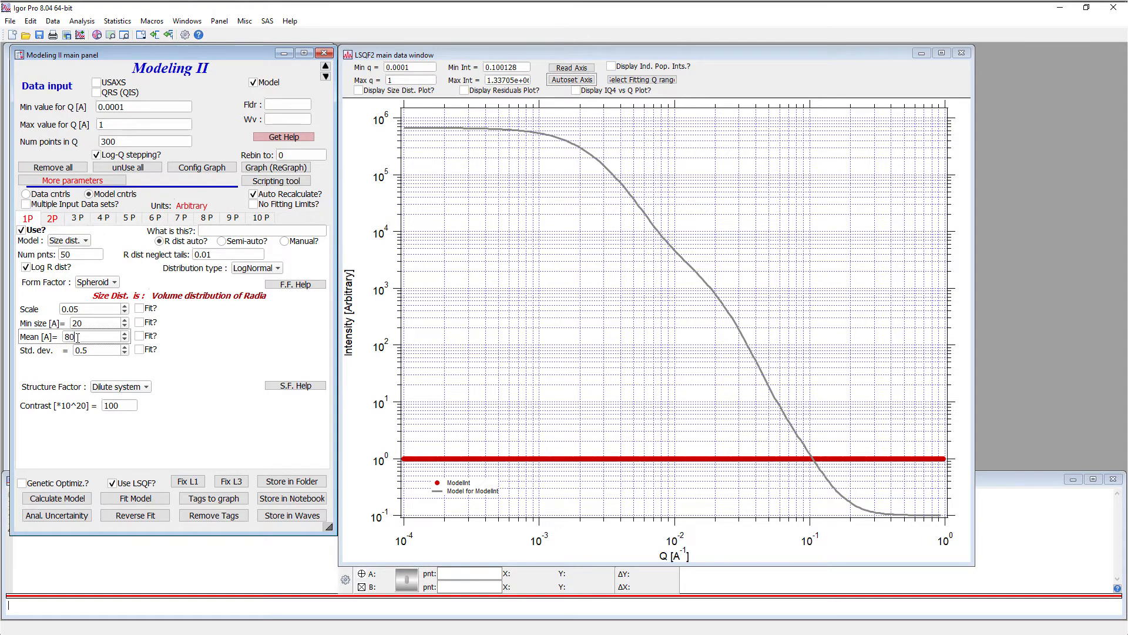
text(0)
key(Return)
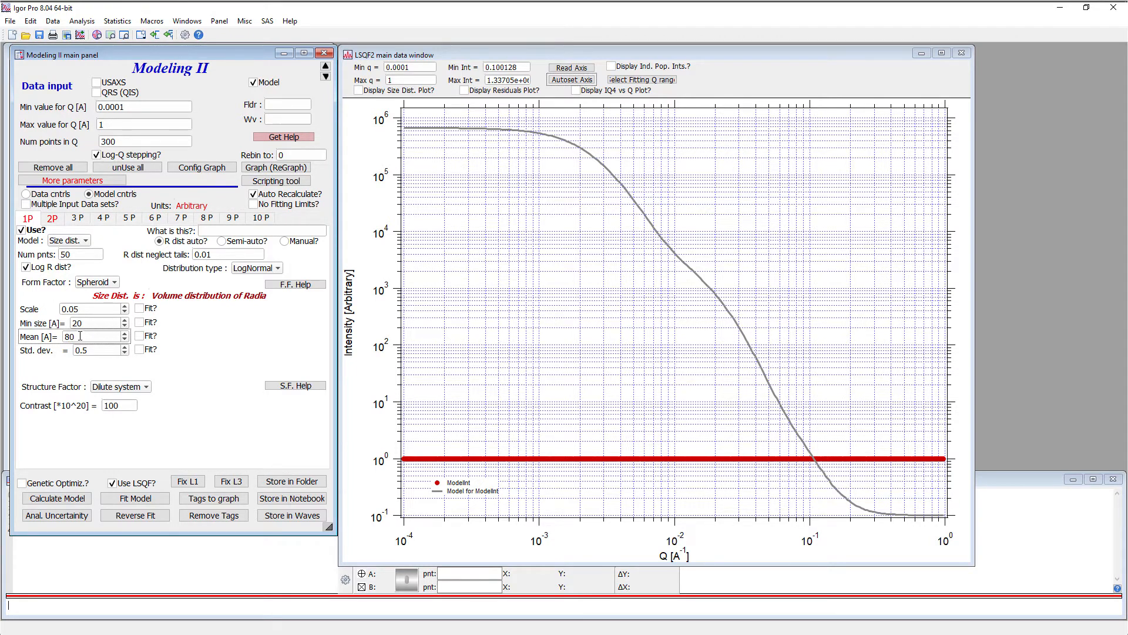
Set the first population's minimum size to 10 Å and its mean size to 60 Å
click(81, 336)
click(86, 325)
text(1)
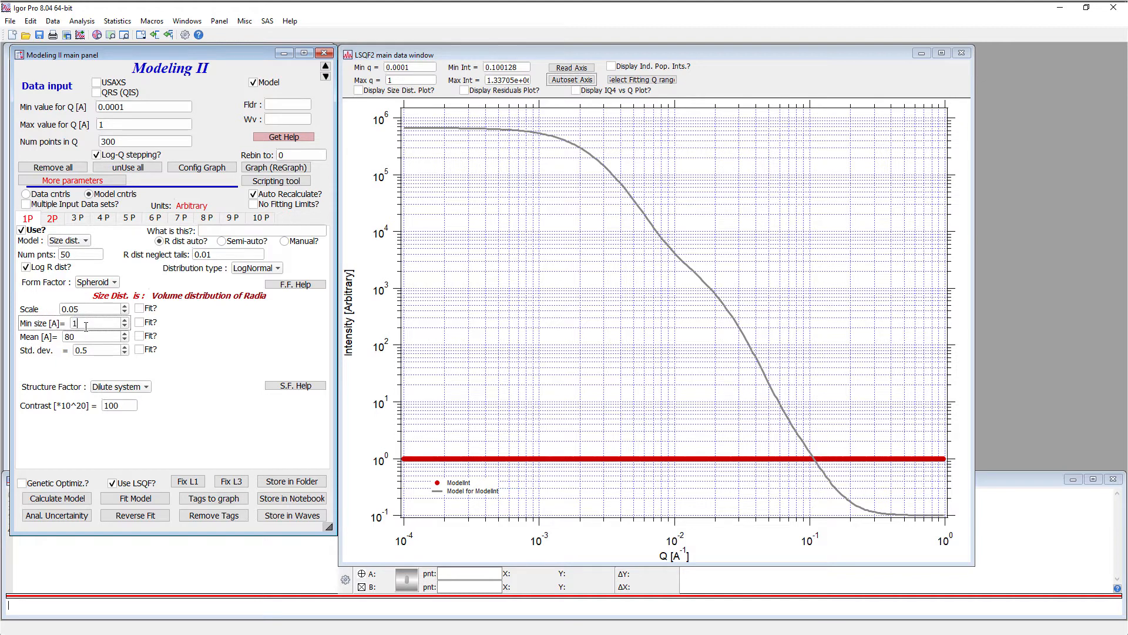
click(78, 337)
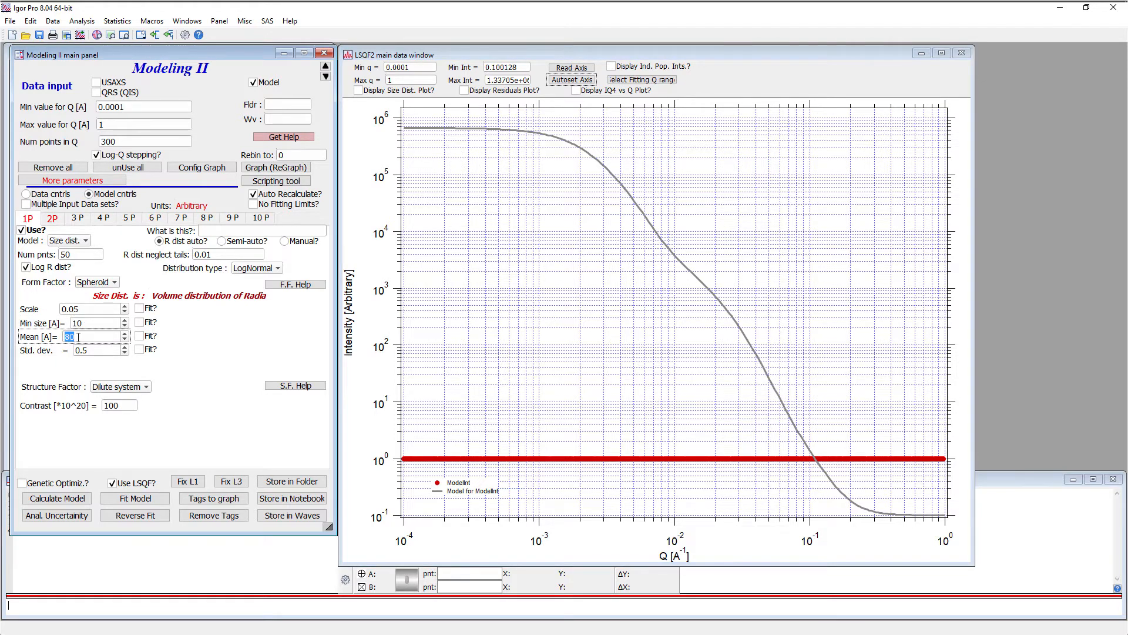
text(6)
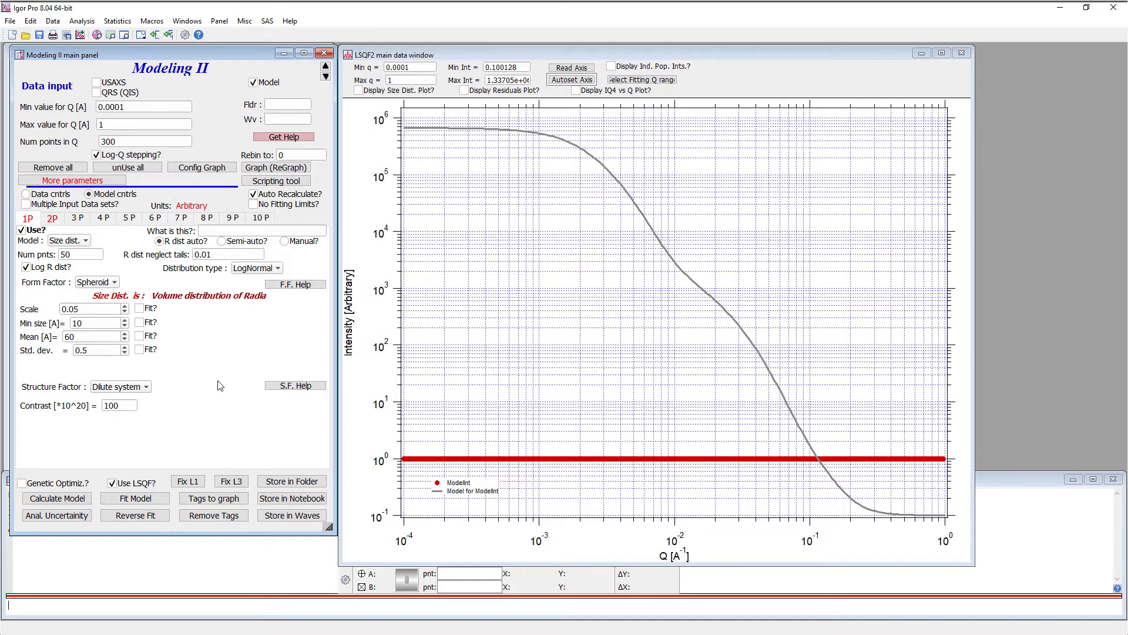
Store the two-population results in a folder named ModelTwoPop, without exporting the populations separately
click(125, 403)
click(52, 218)
click(296, 483)
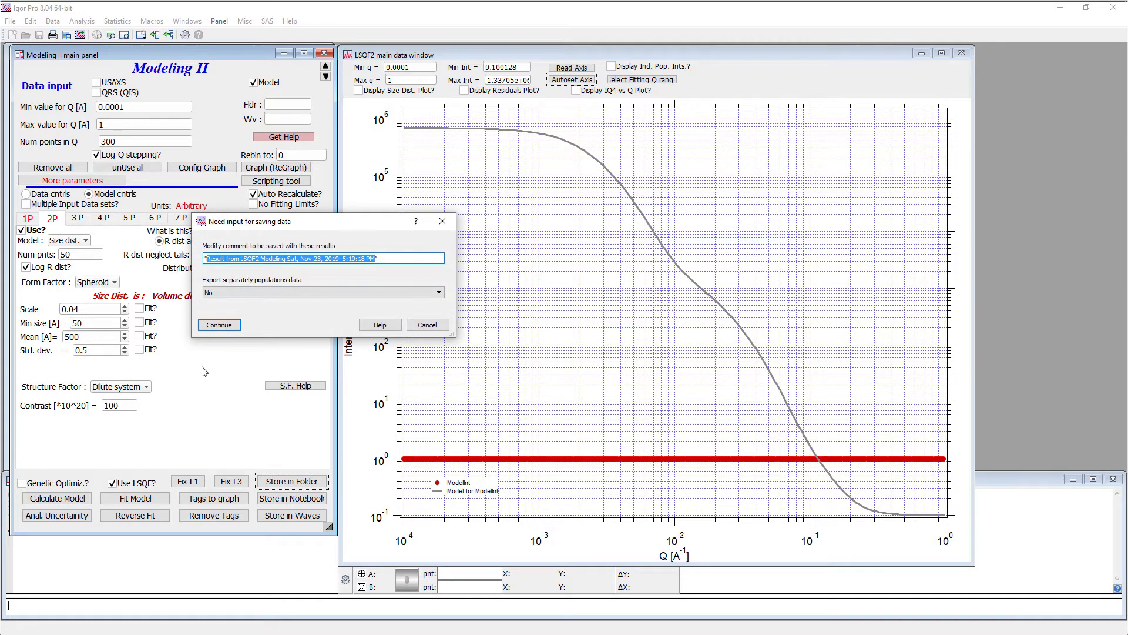
click(221, 330)
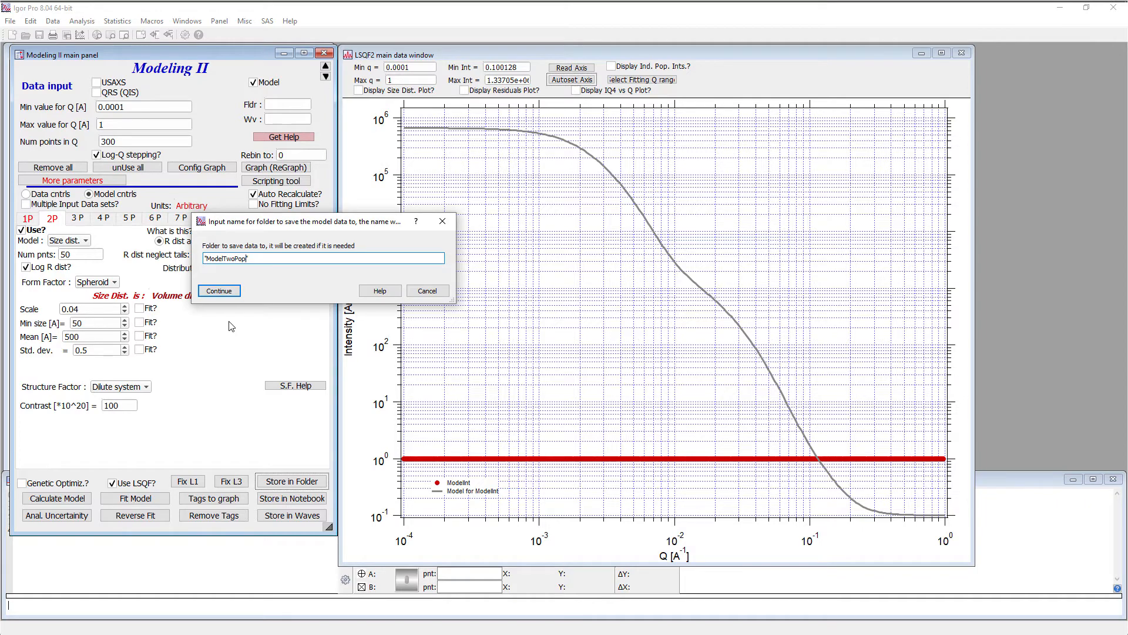
click(218, 292)
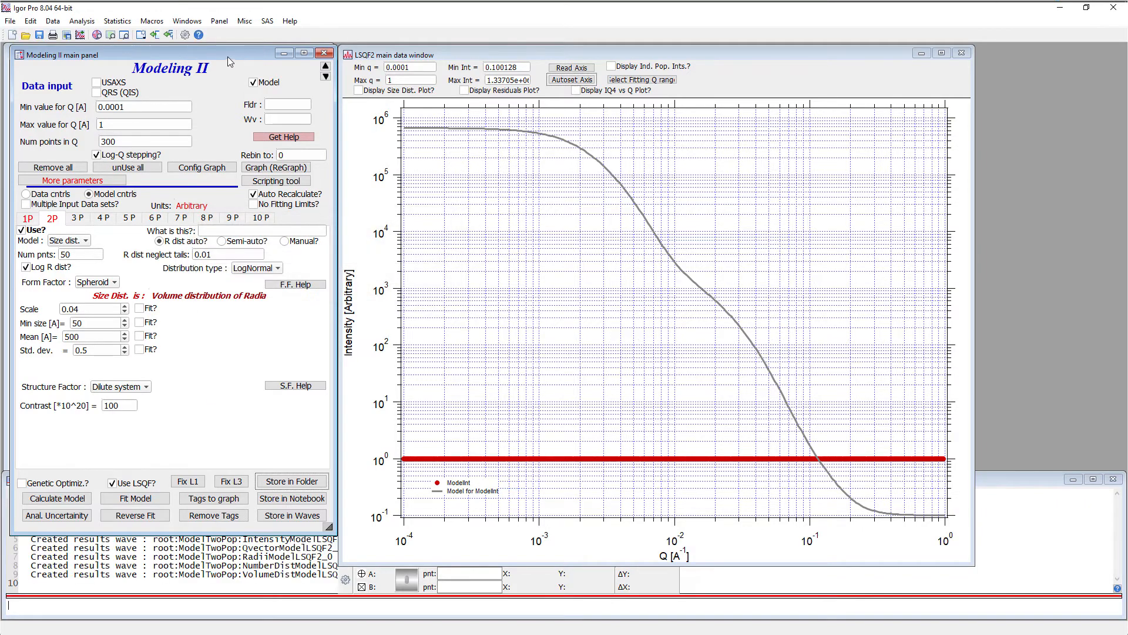
Expand the ModelTwoPop data folder and review the result waves stored in it
drag(228, 56, 972, 57)
drag(532, 56, 665, 66)
click(104, 250)
click(100, 160)
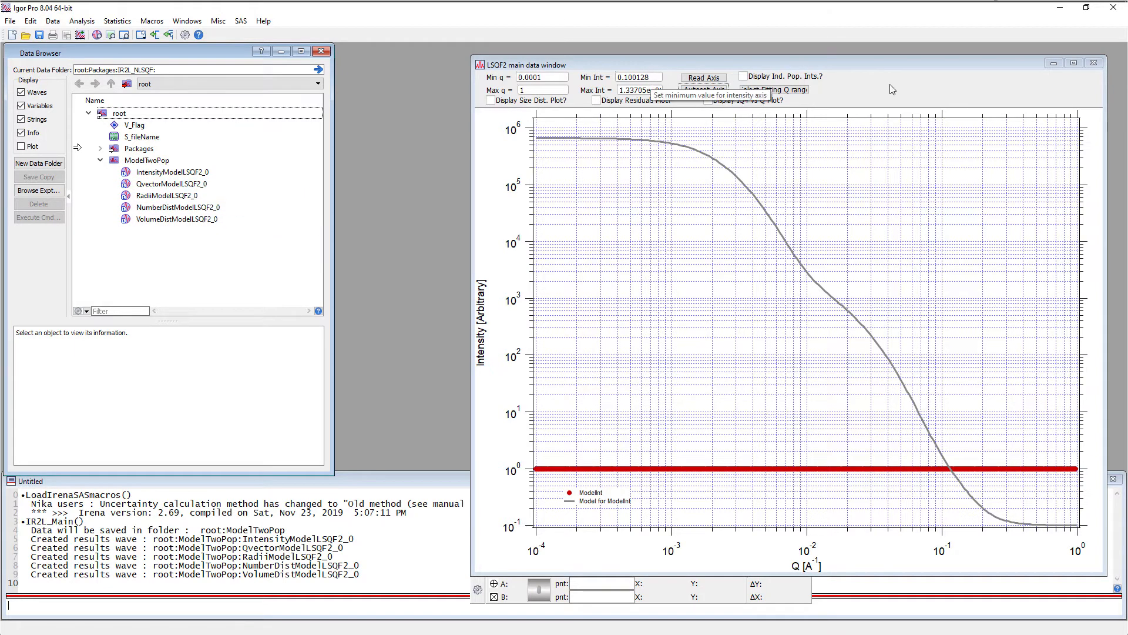
Set the size distribution parameters to use diameters instead of radii
drag(871, 64, 714, 132)
drag(899, 73, 182, 55)
click(102, 180)
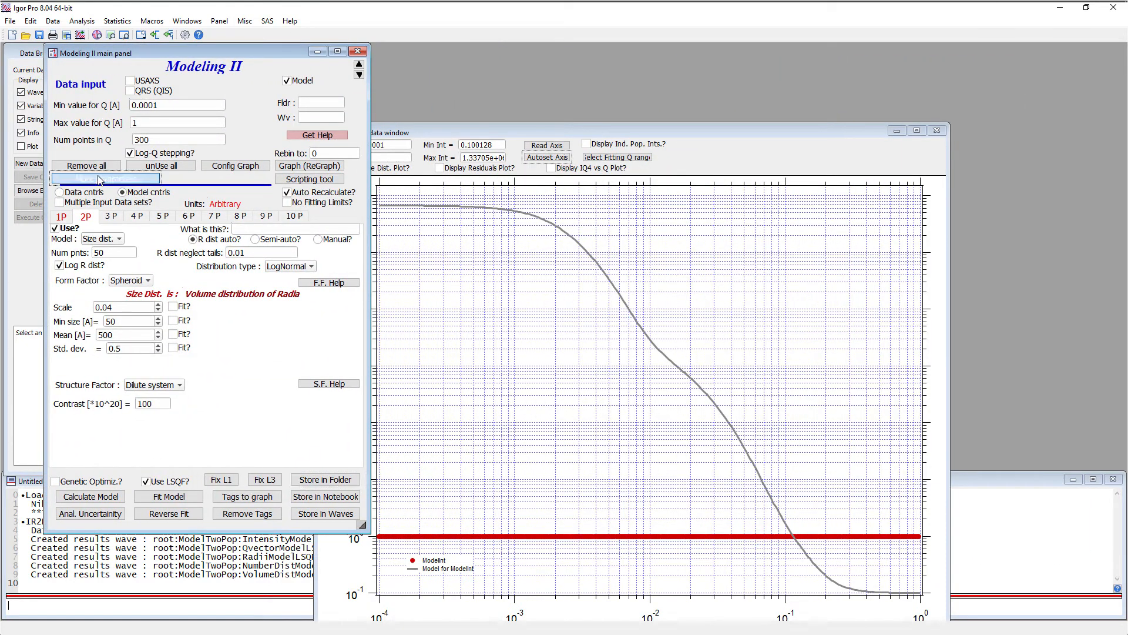
click(135, 193)
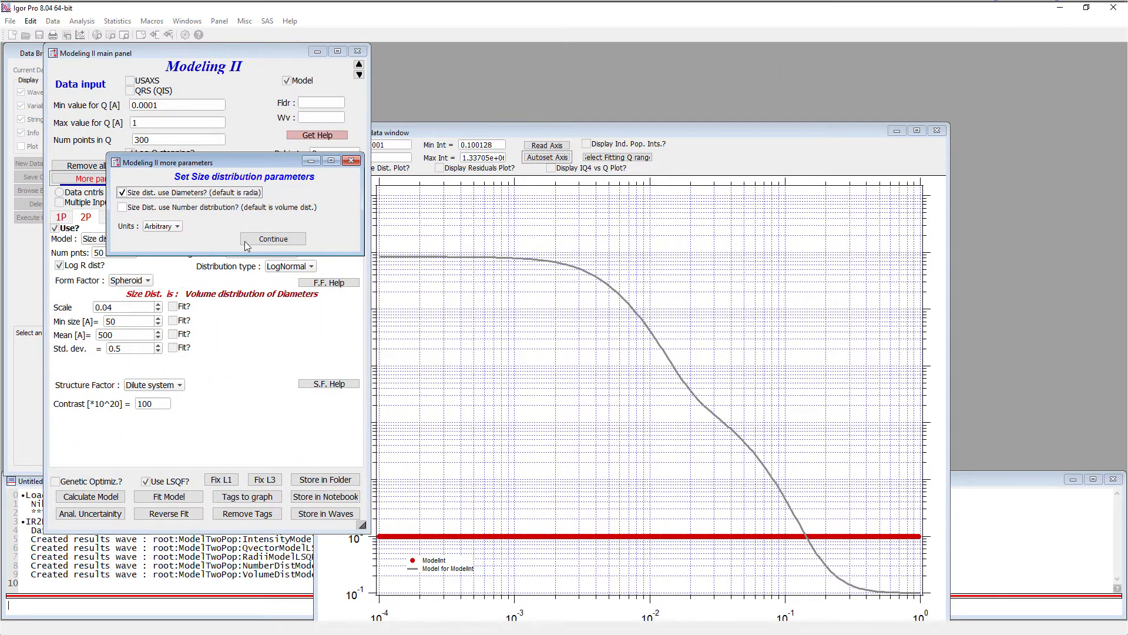
click(274, 239)
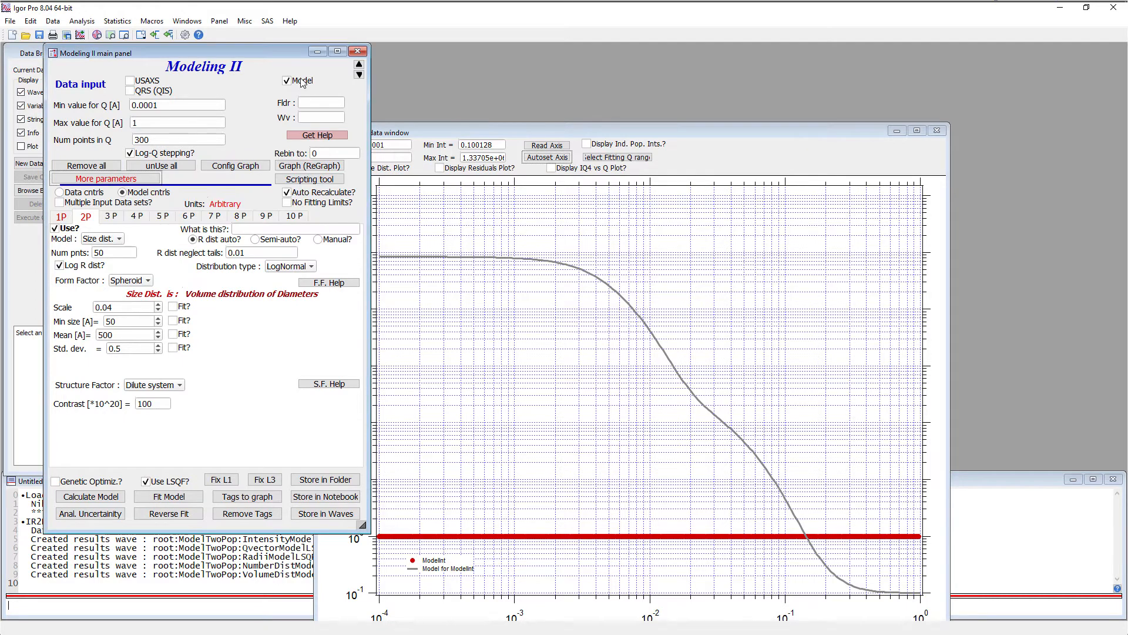
Delete all five stored result waves from the ModelTwoPop data folder
drag(258, 52, 681, 51)
drag(228, 234, 152, 179)
right_click(152, 179)
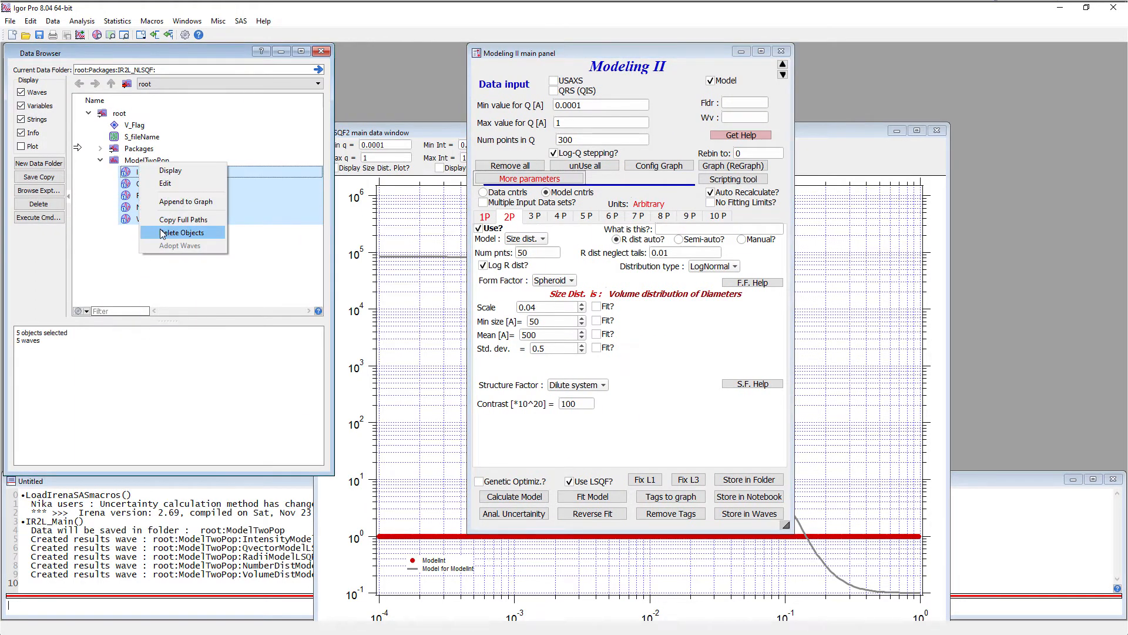
click(188, 228)
click(571, 344)
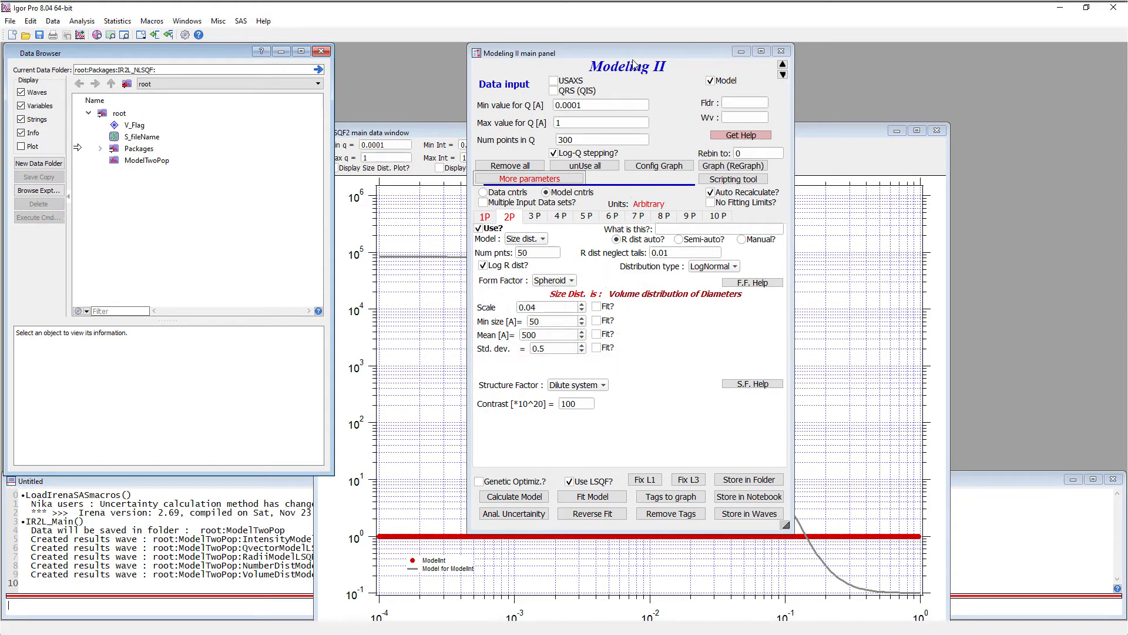
Recalculate the diameter-based model and store its results in the ModelTwoPop folder, without exporting the populations separately
drag(632, 53, 160, 64)
click(26, 507)
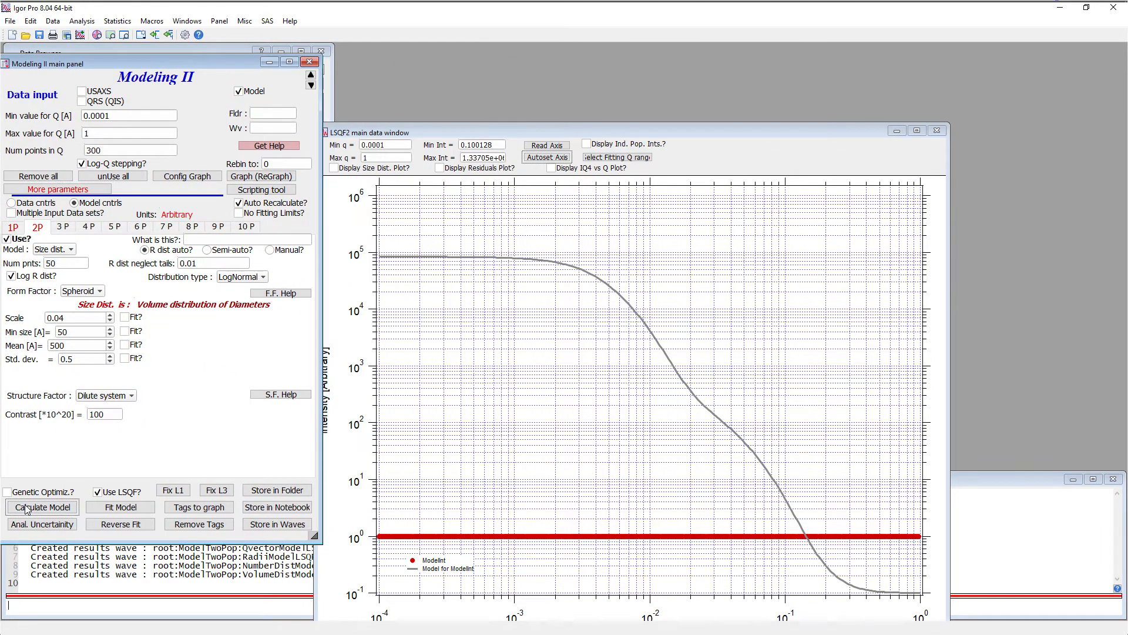
drag(632, 132, 757, 44)
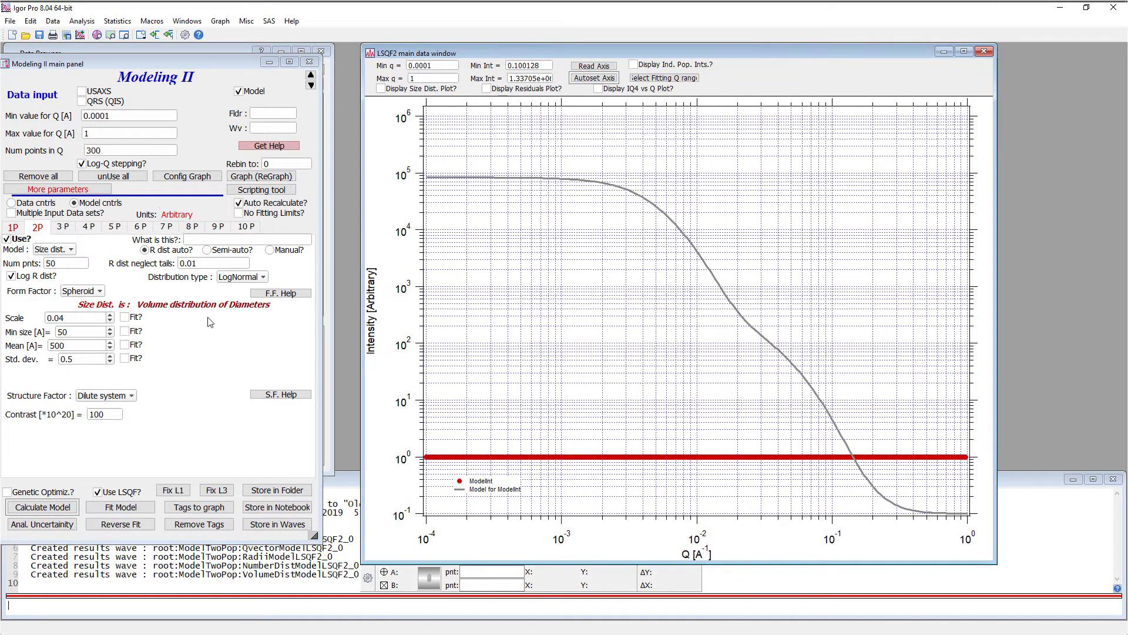
click(269, 492)
click(236, 326)
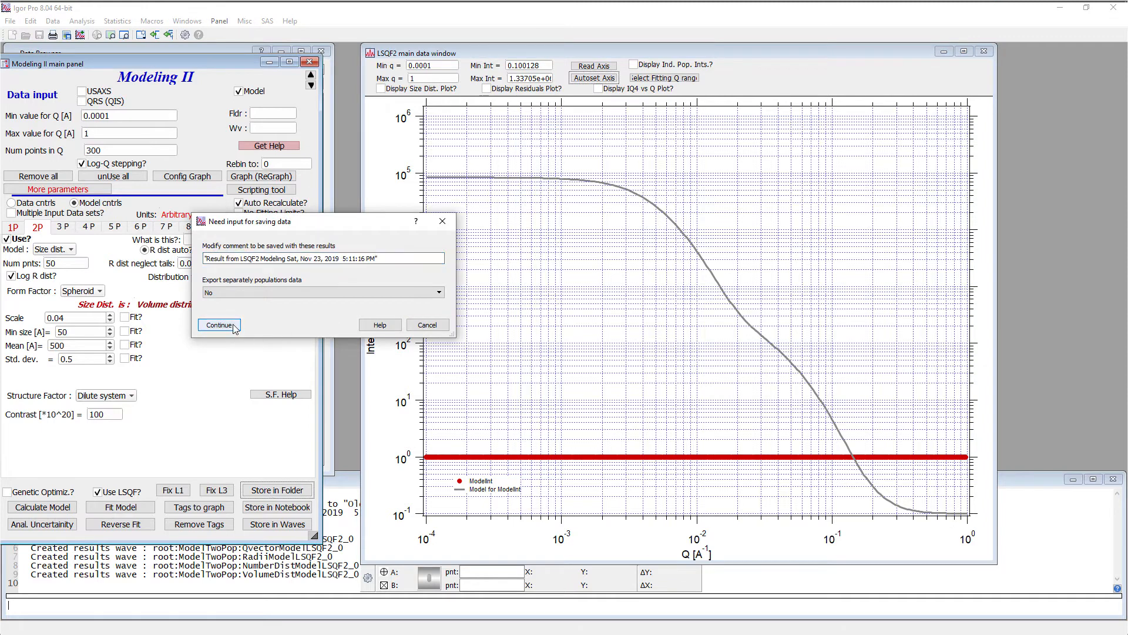
text(TwoPop)
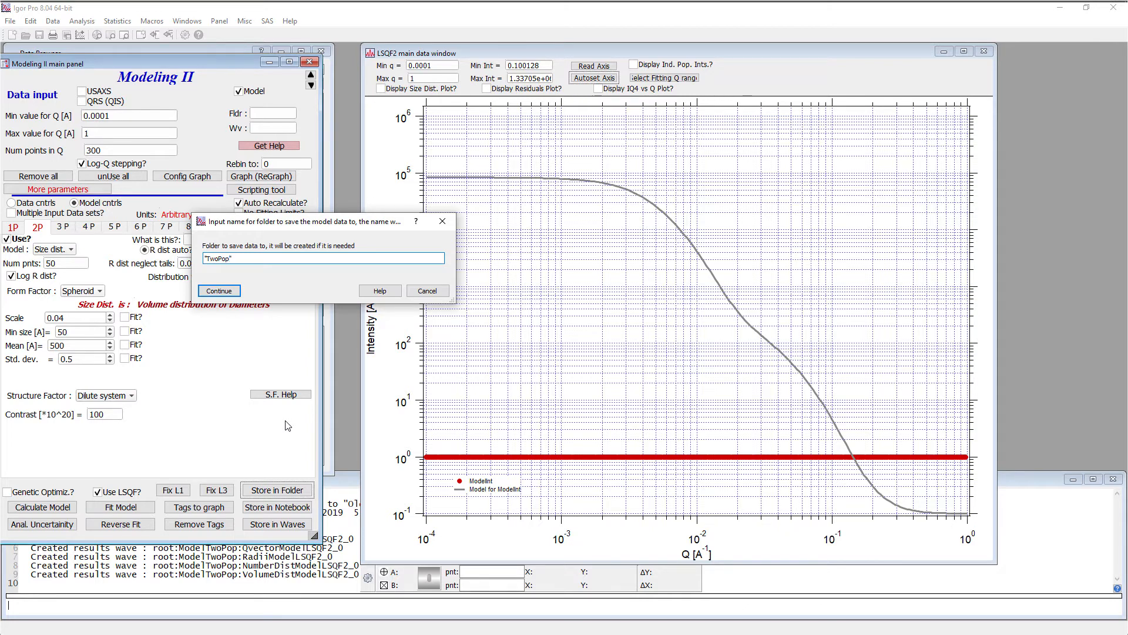
text(Model)
click(232, 291)
Review the newly stored waves in ModelTwoPop, including the information for QvectorModelLSQF2_0
drag(195, 63, 577, 52)
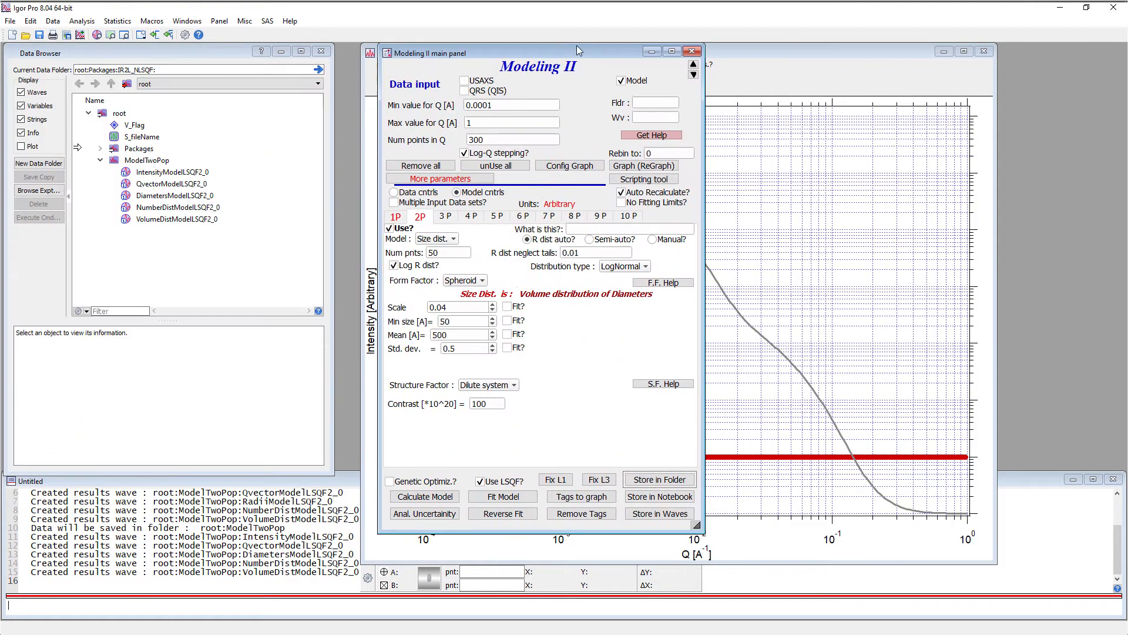
click(154, 184)
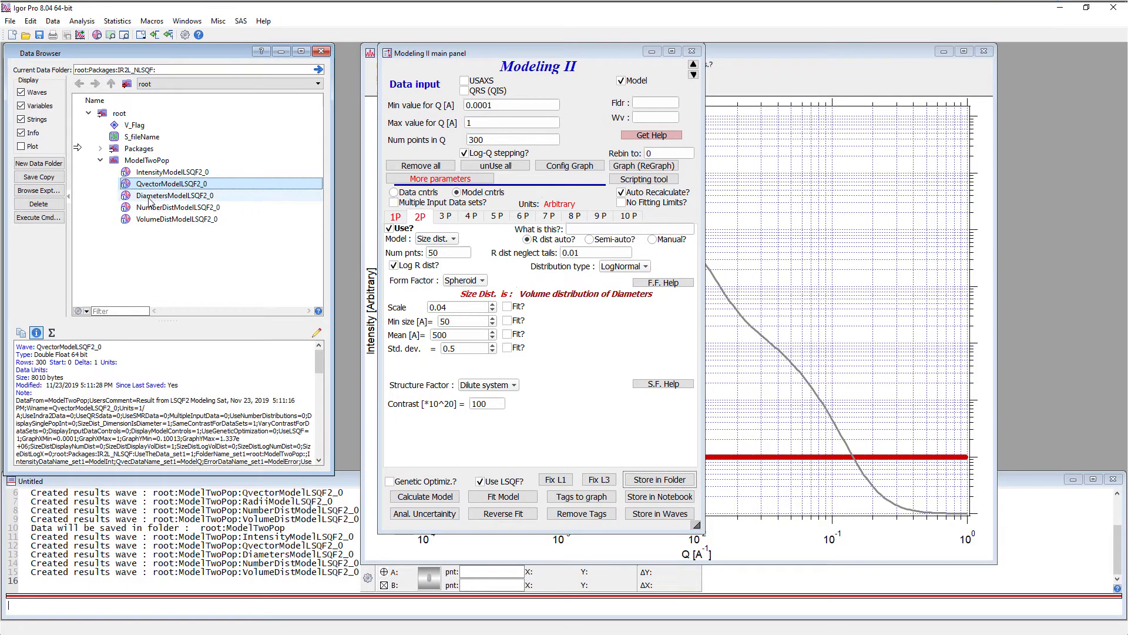
drag(557, 57, 917, 63)
drag(684, 52, 809, 54)
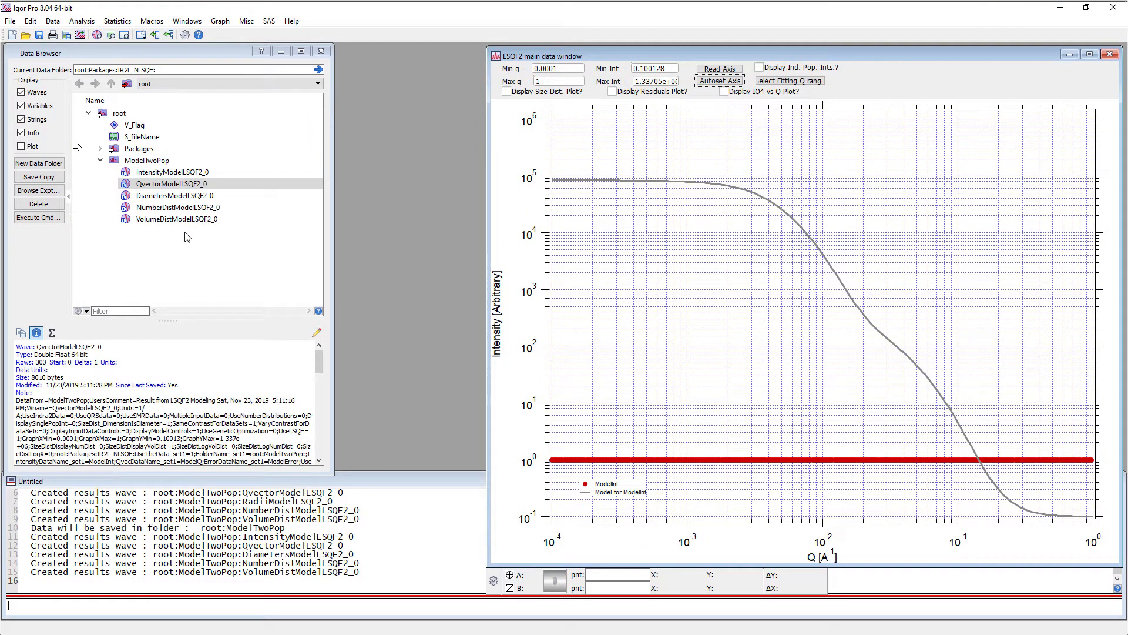
Display the size distribution plot, compare its logarithmic and linear diameter axes, and hide the plot again
click(506, 93)
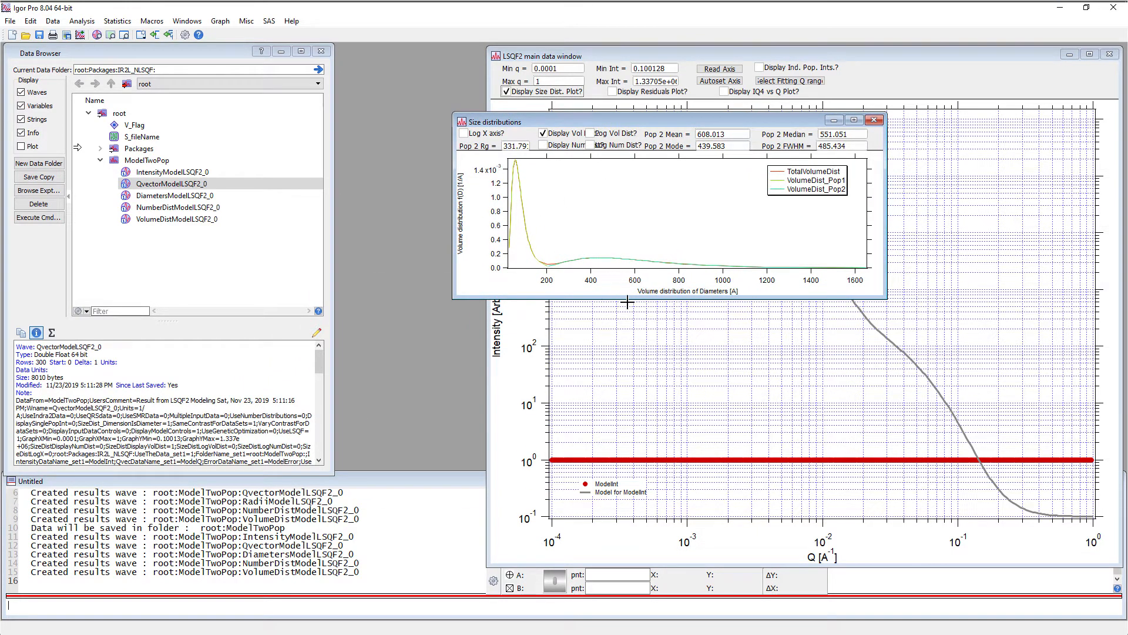
click(463, 134)
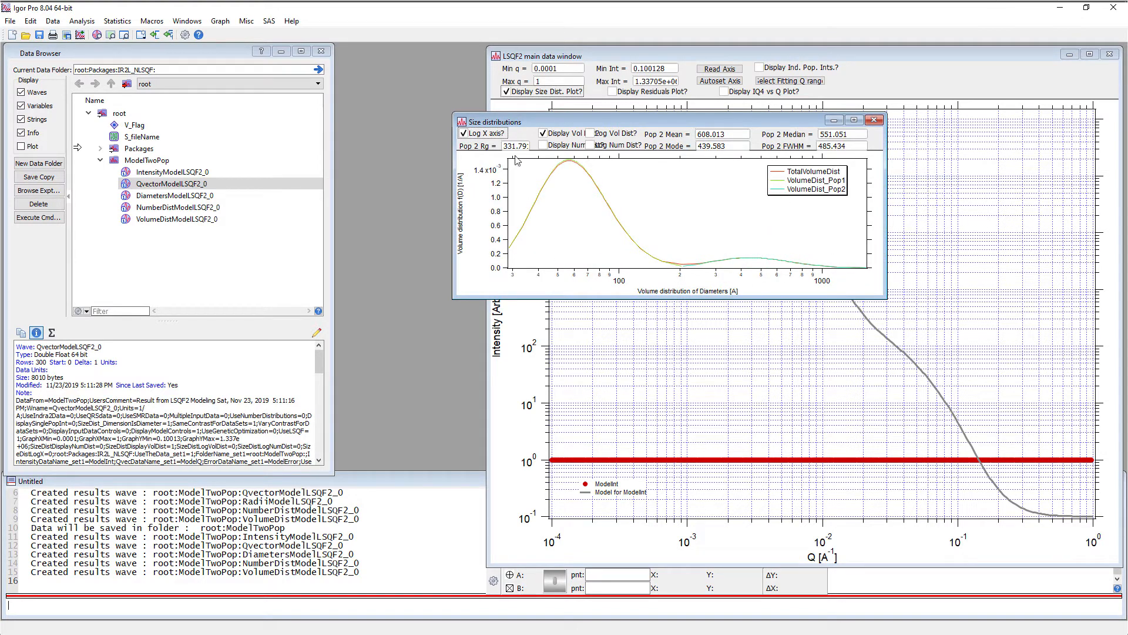
click(464, 135)
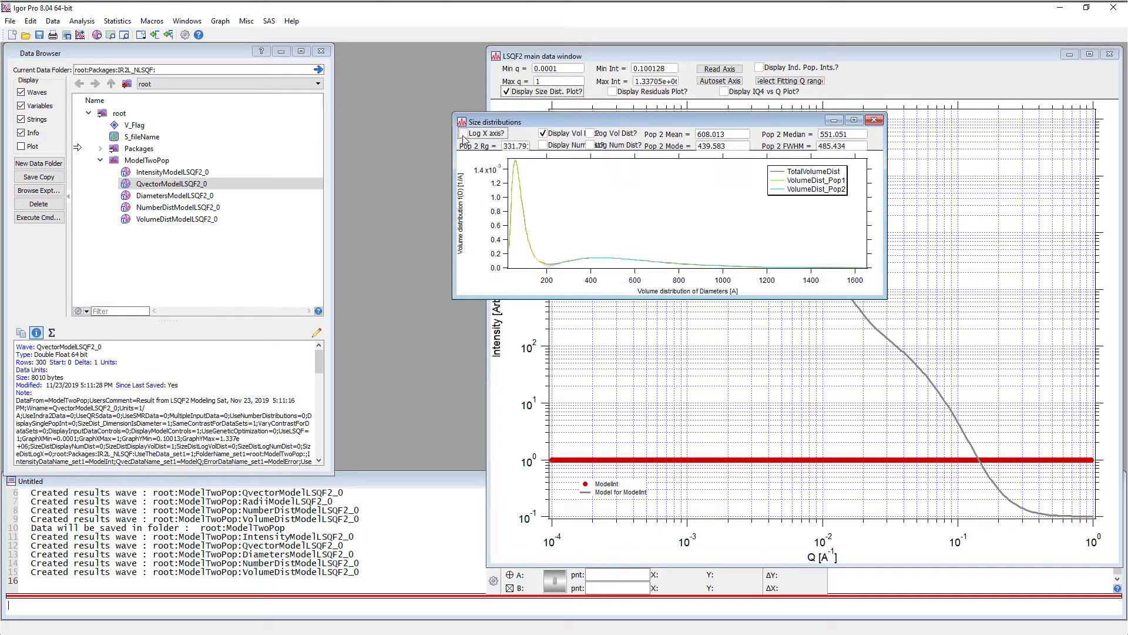
click(509, 93)
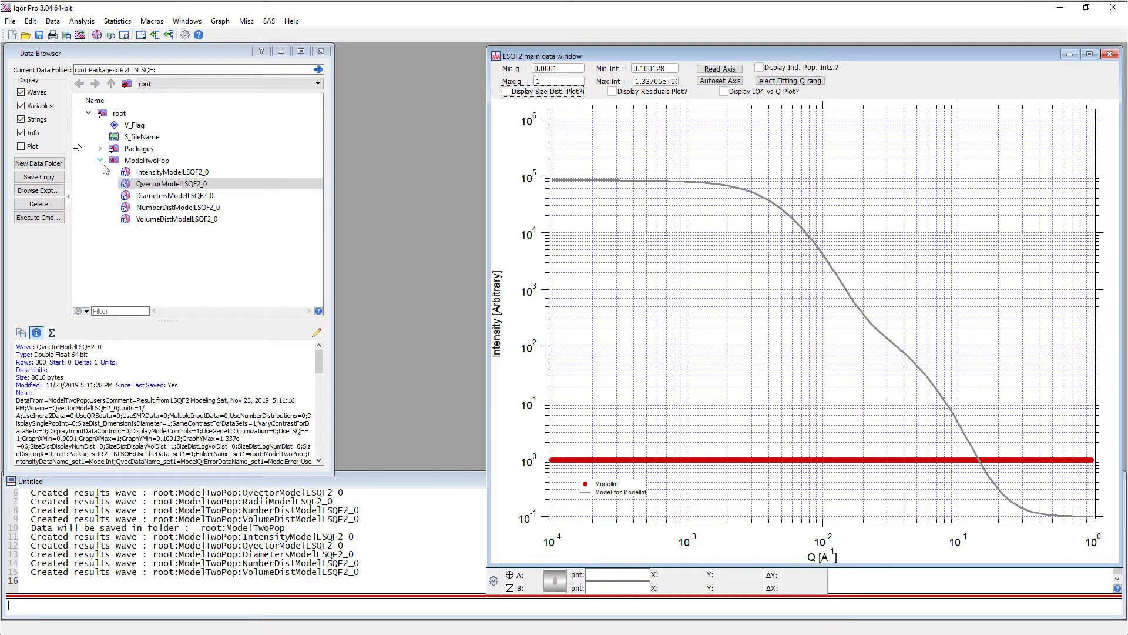
Create a new data folder named FitsToTwoPops under root and set it as the current data folder
drag(77, 148, 78, 113)
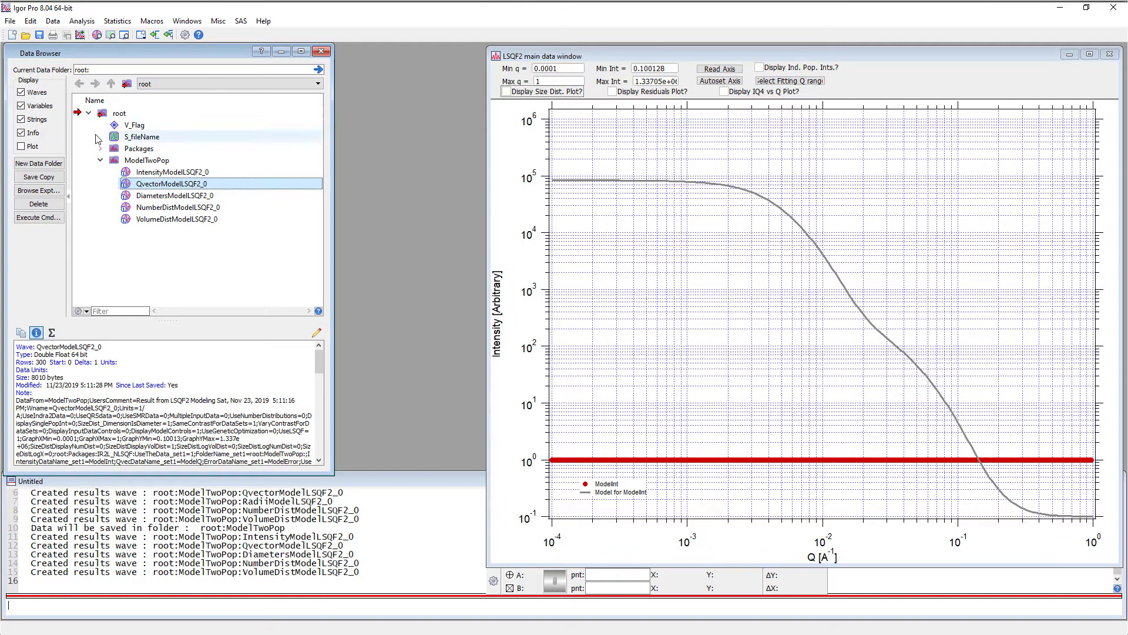
drag(184, 54, 185, 55)
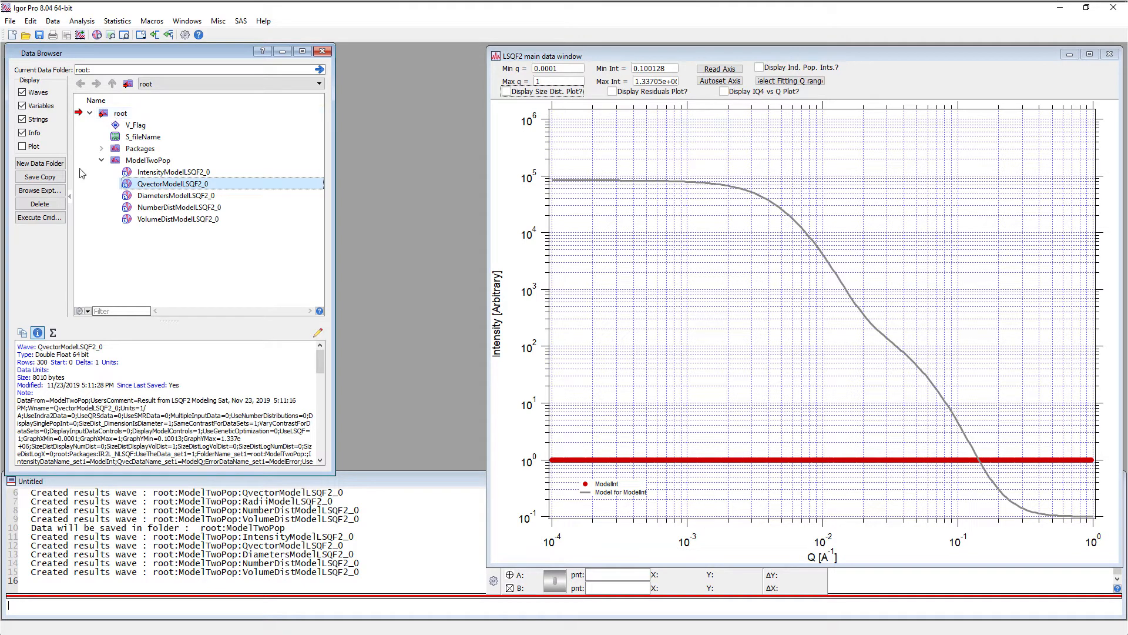
click(40, 168)
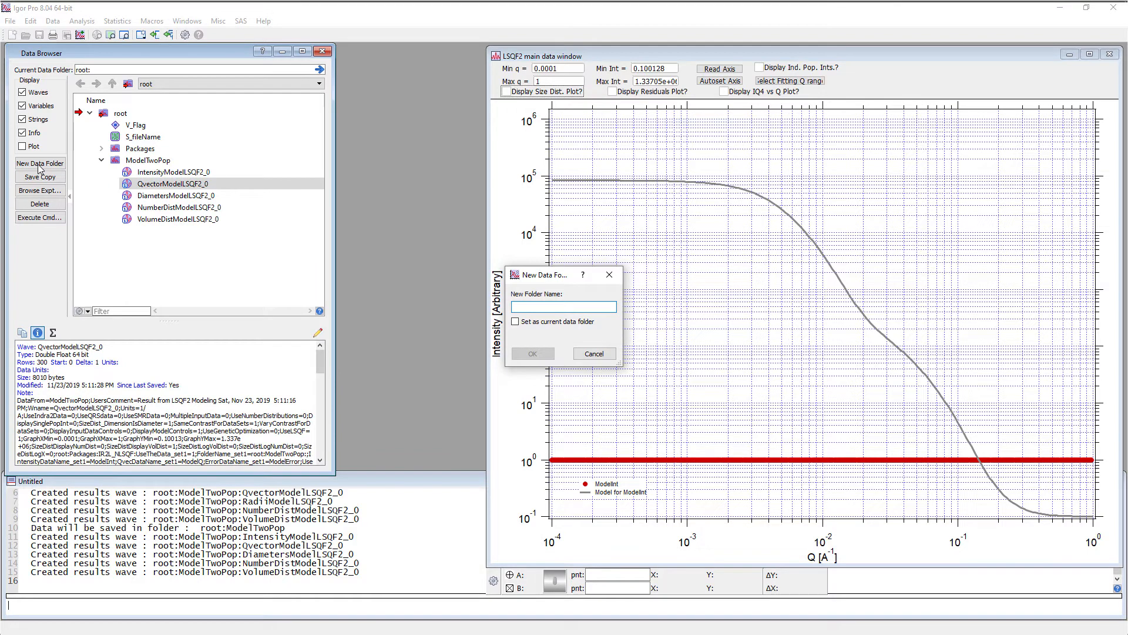
text(FitsToTwoPops)
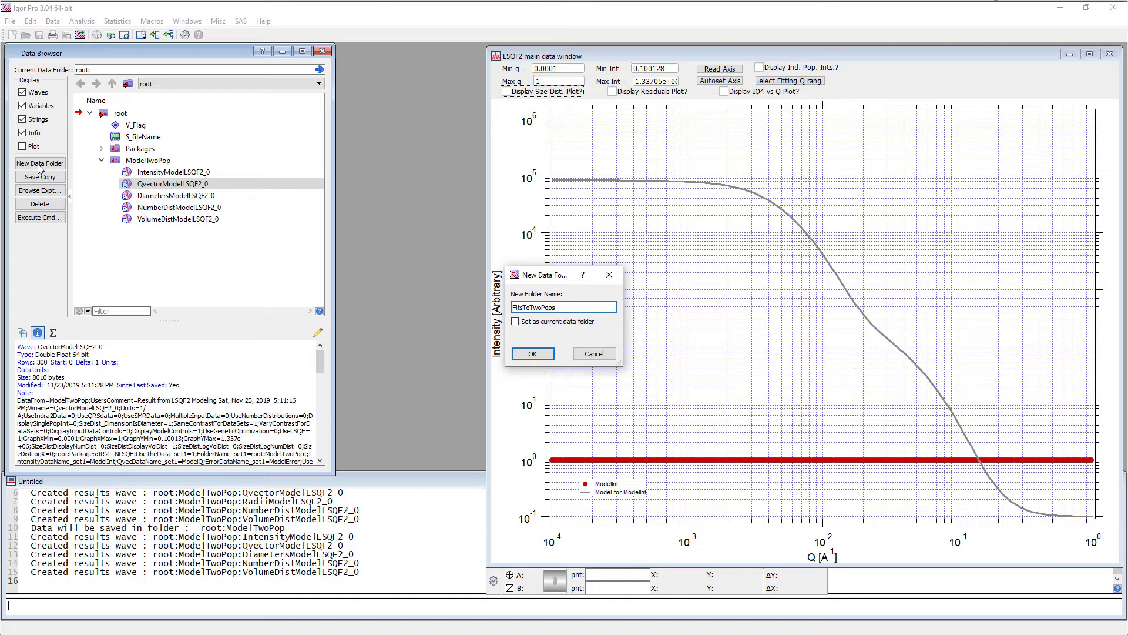
click(515, 321)
click(532, 354)
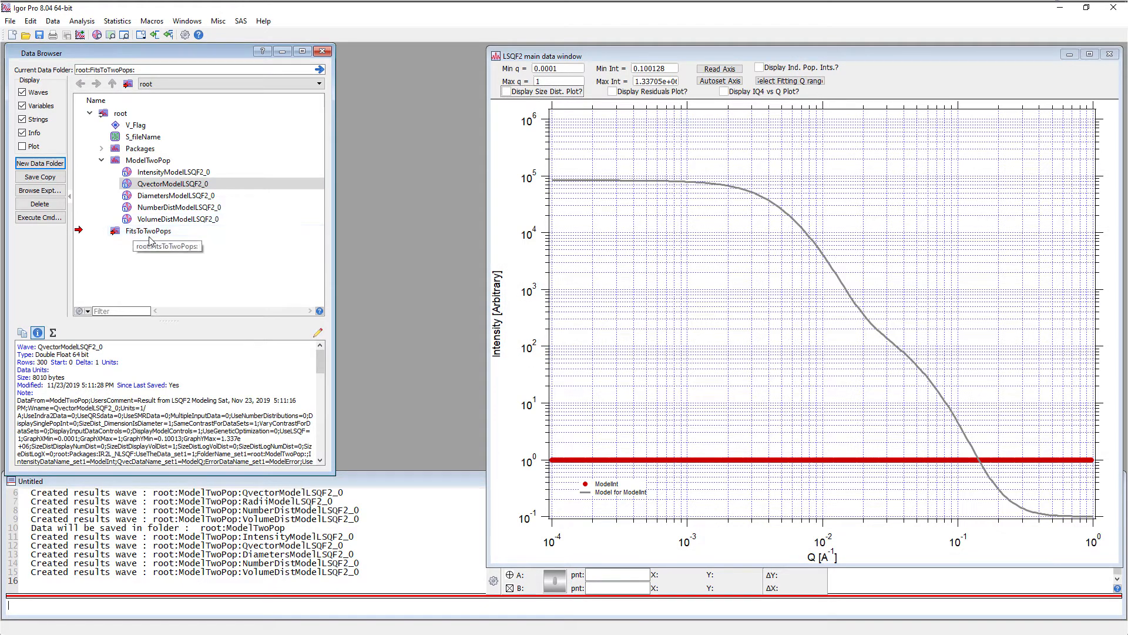
Try to copy the IntensityModelLSQF2_0 and QvectorModelLSQF2_0 waves into the FitsToTwoPops folder
key(Up)
shift+click(155, 185)
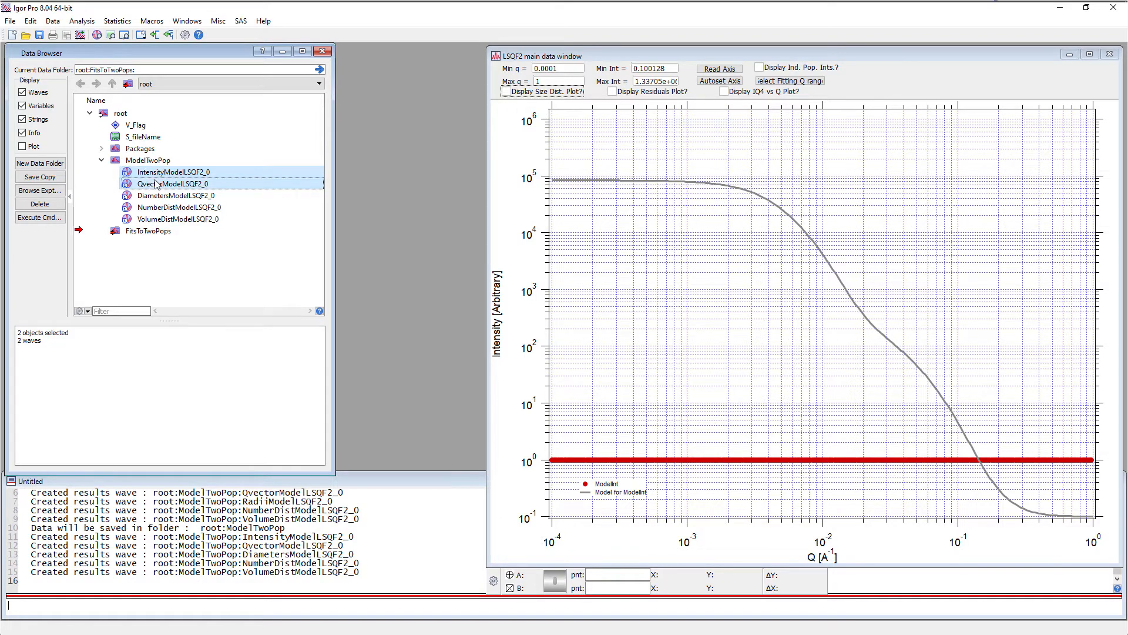
drag(151, 187, 142, 236)
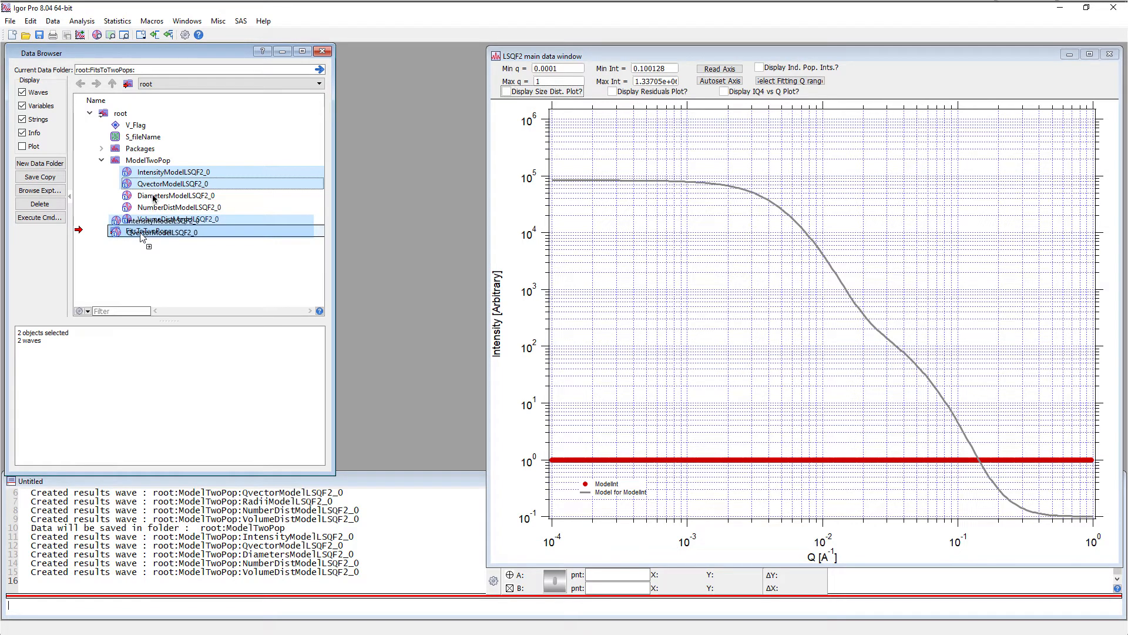
drag(148, 254, 153, 246)
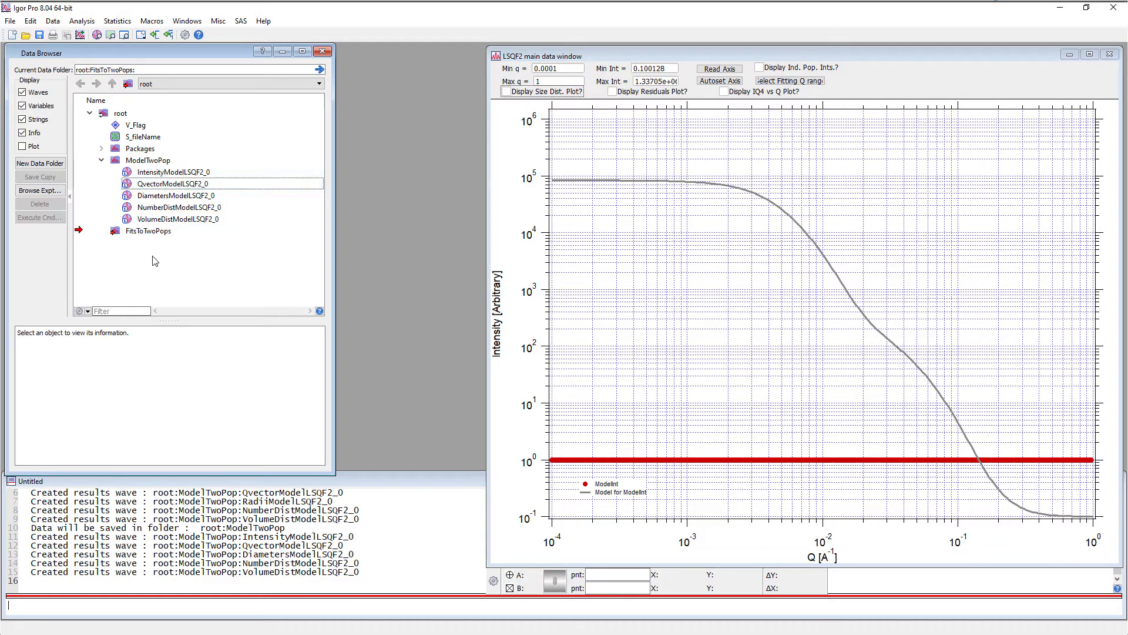
click(152, 174)
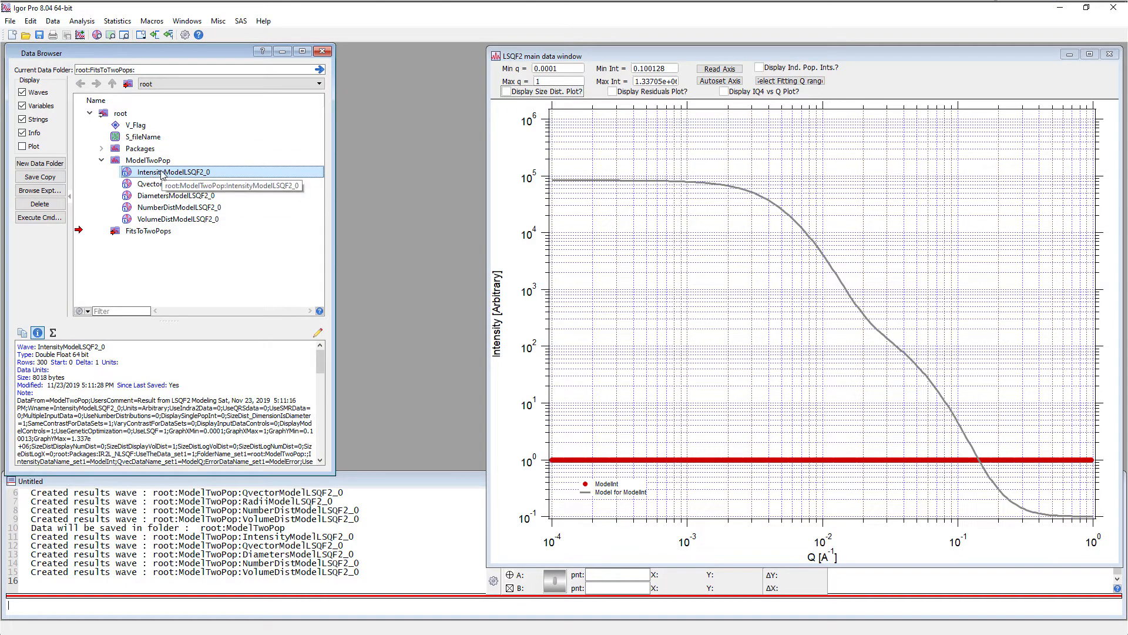
click(188, 172)
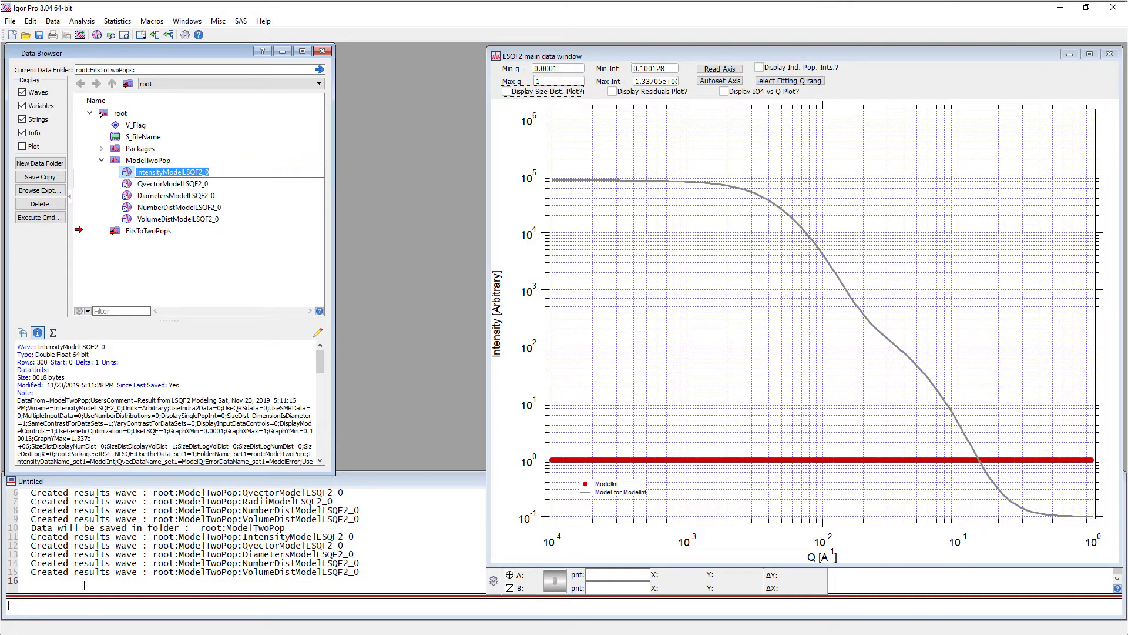
click(71, 608)
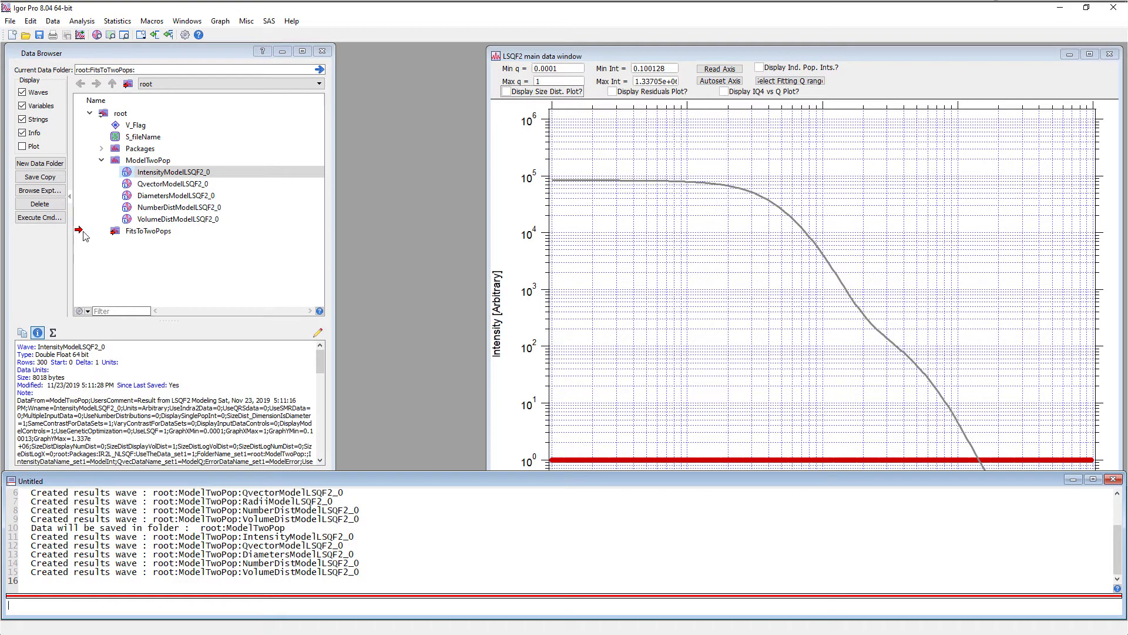
Duplicate root:ModelTwoPop:IntensityModelLSQF2_0 as R_model and S_model from the command line, and expand the FitsToTwoPops folder
right_click(164, 172)
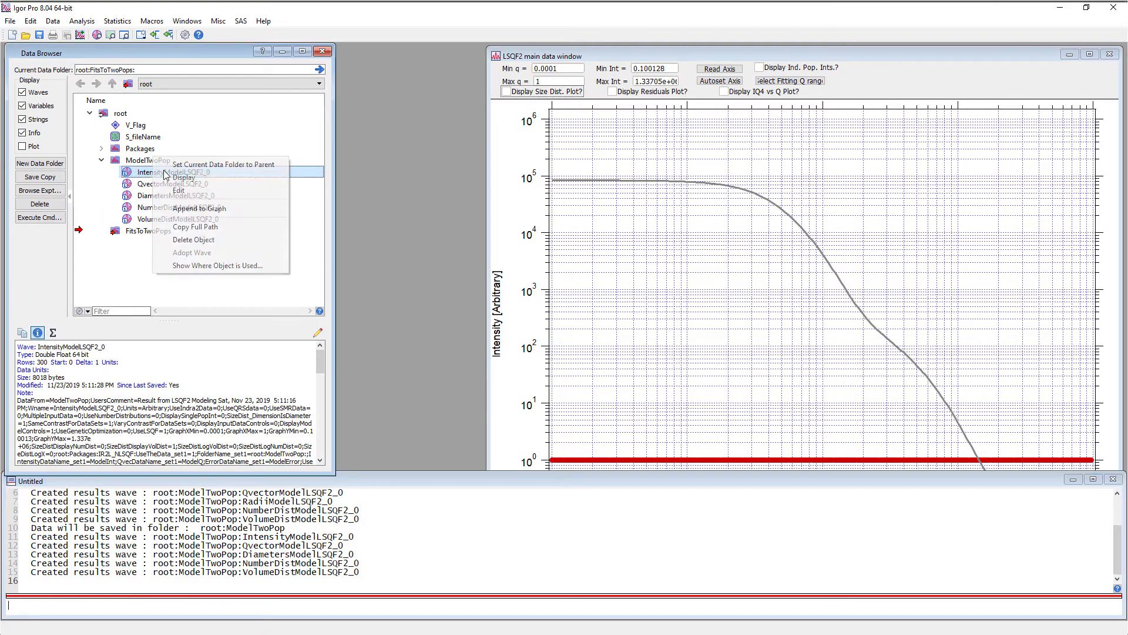
click(182, 227)
click(42, 607)
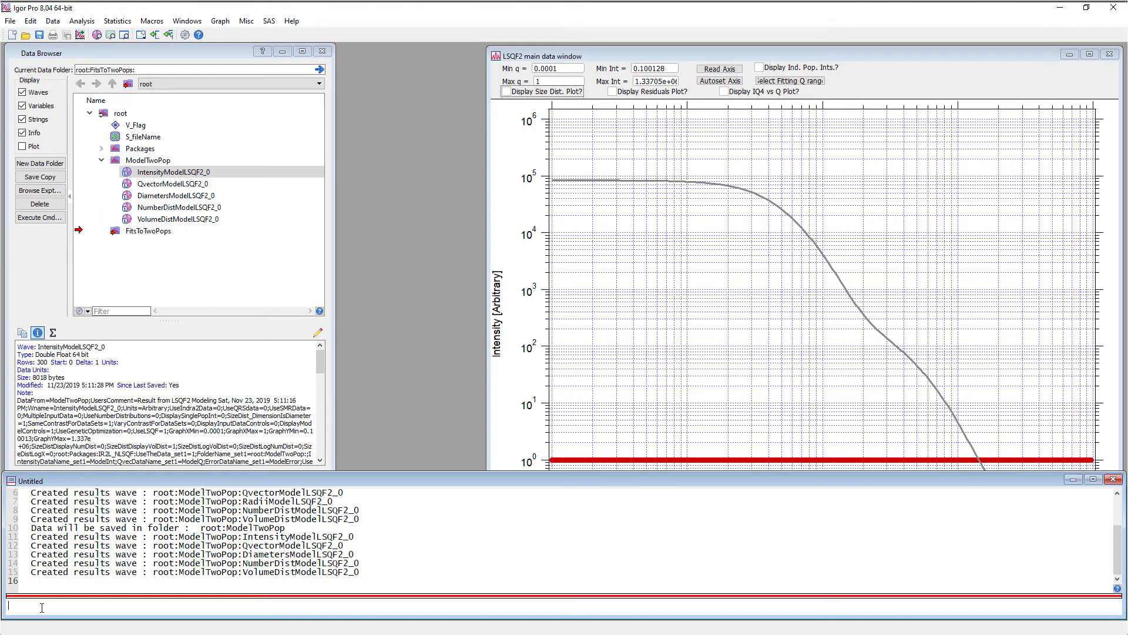
text(Duplicate)
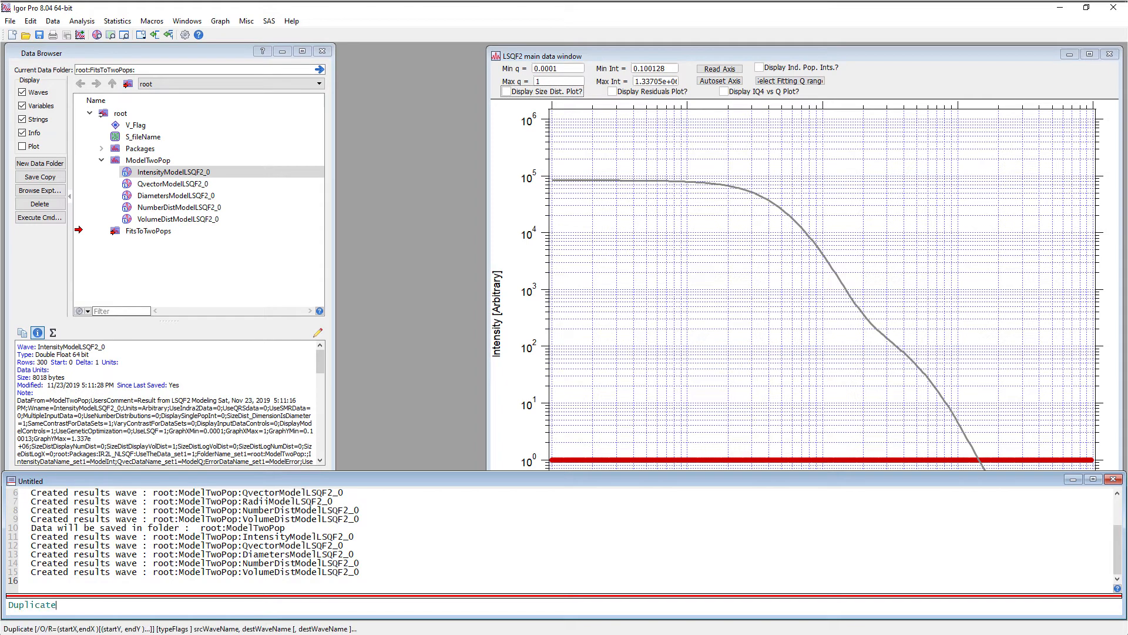
key(ctrl+v)
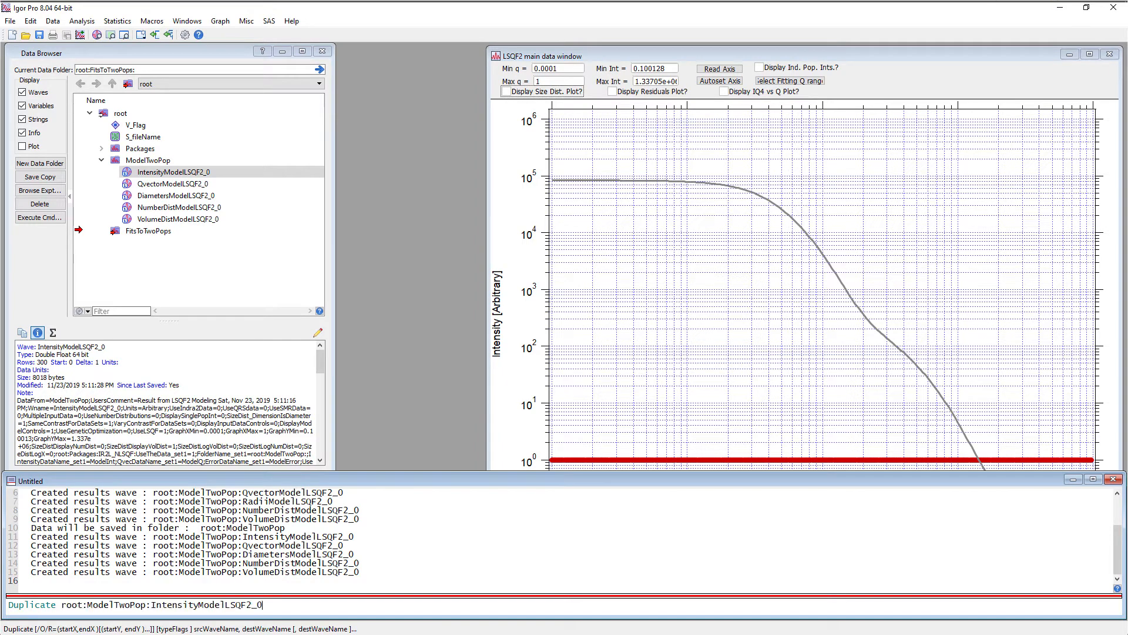
text(, R_model, S)
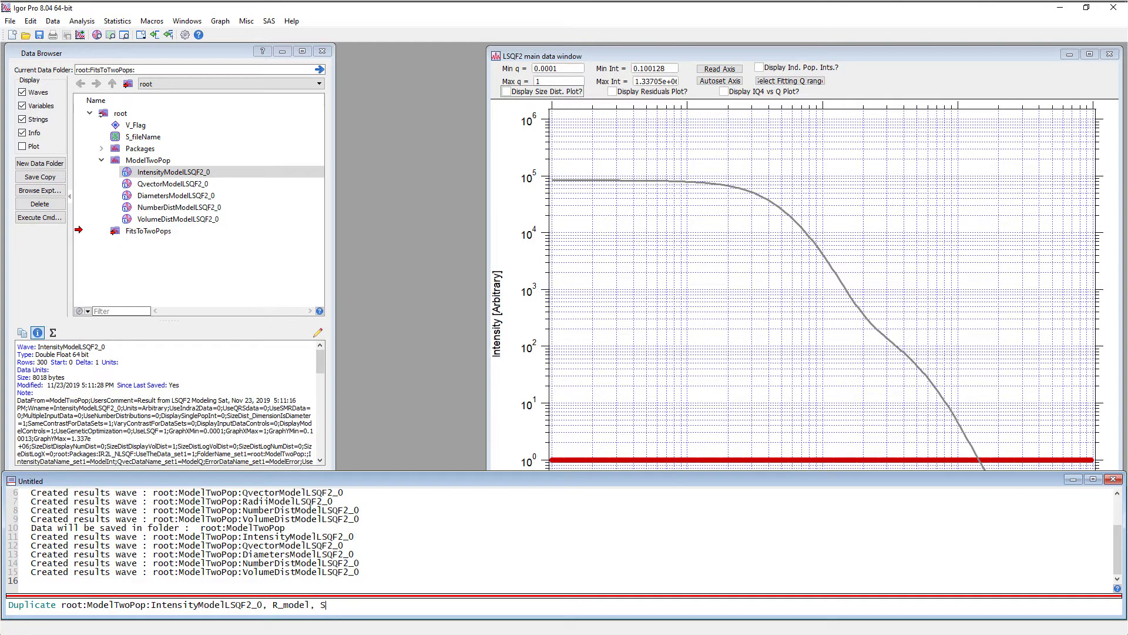
text(model)
key(Return)
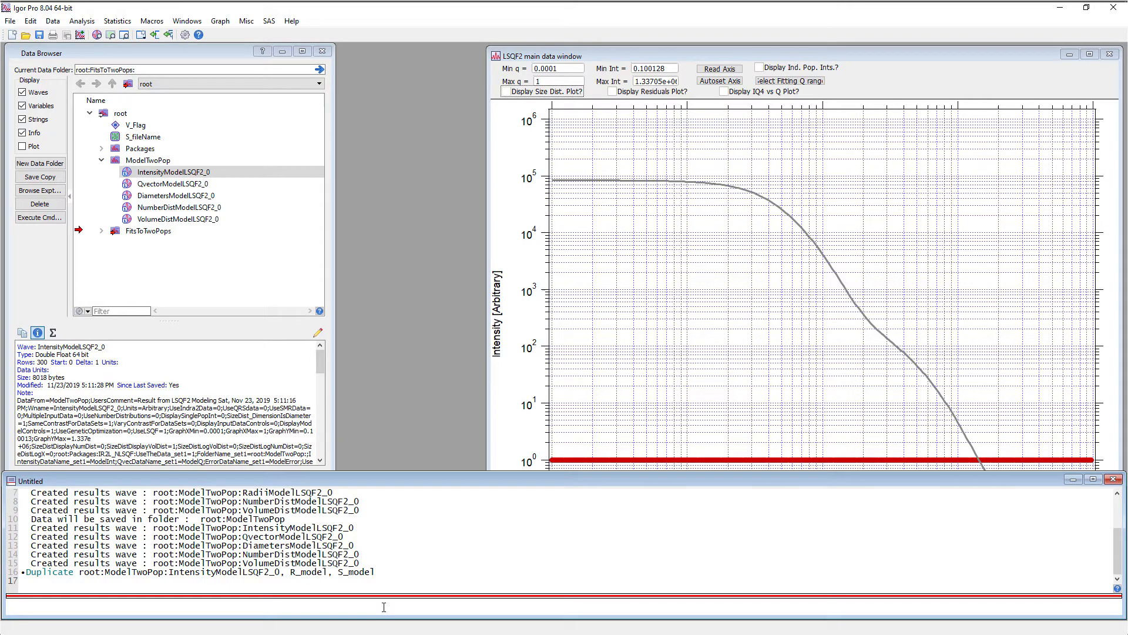
click(101, 230)
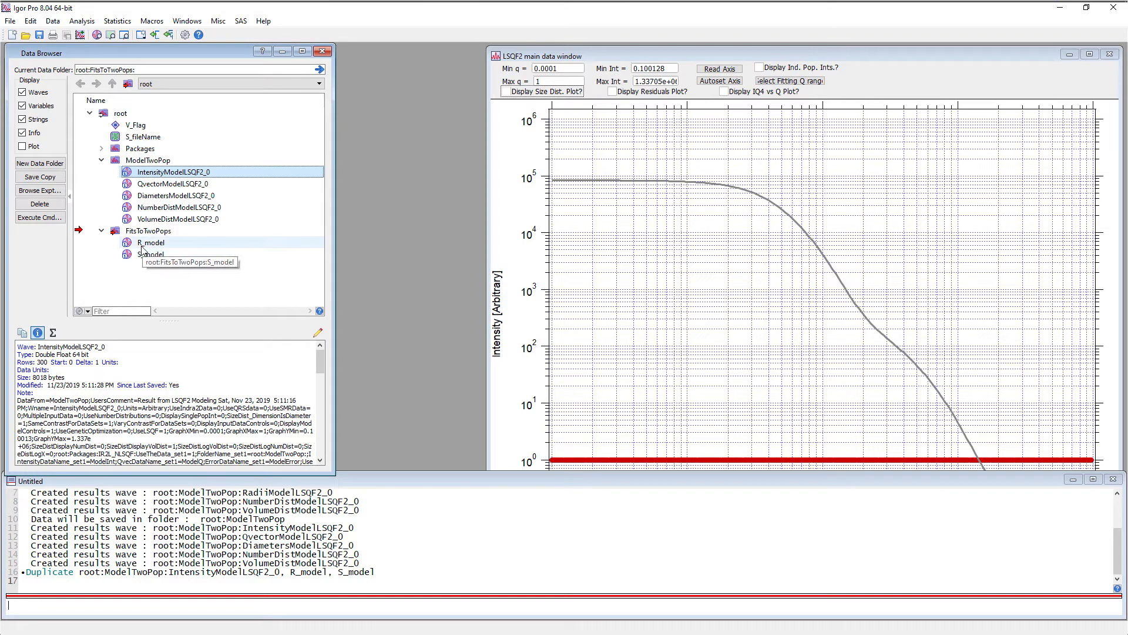
Duplicate root:ModelTwoPop:QvectorModelLSQF2_0 as Q_model in the FitsToTwoPops folder from the command line
right_click(154, 186)
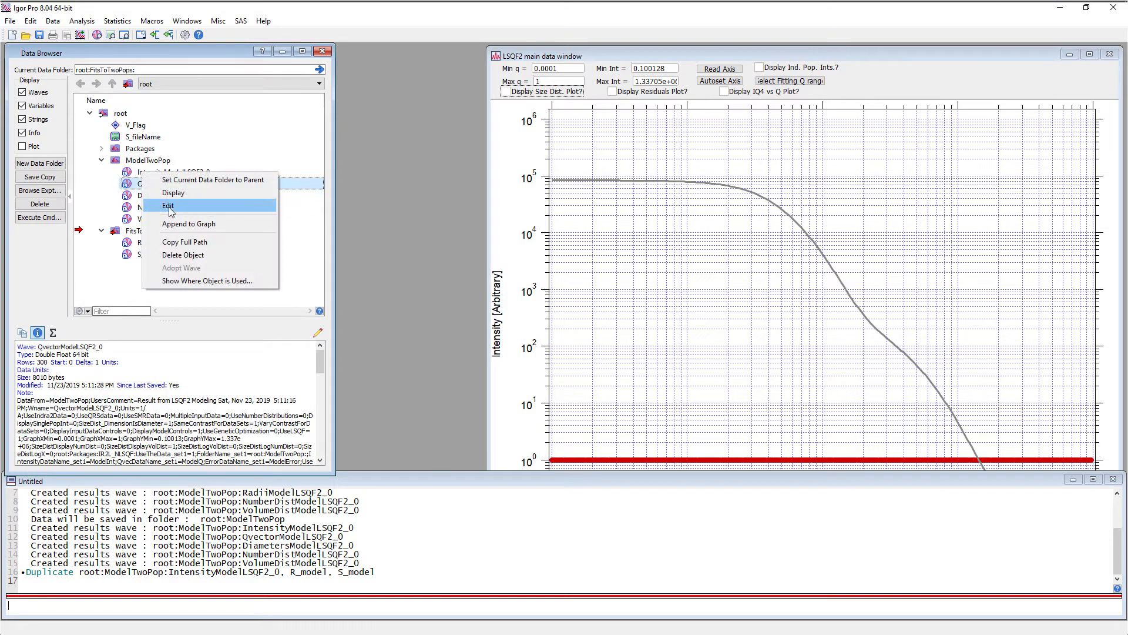
click(188, 234)
click(52, 609)
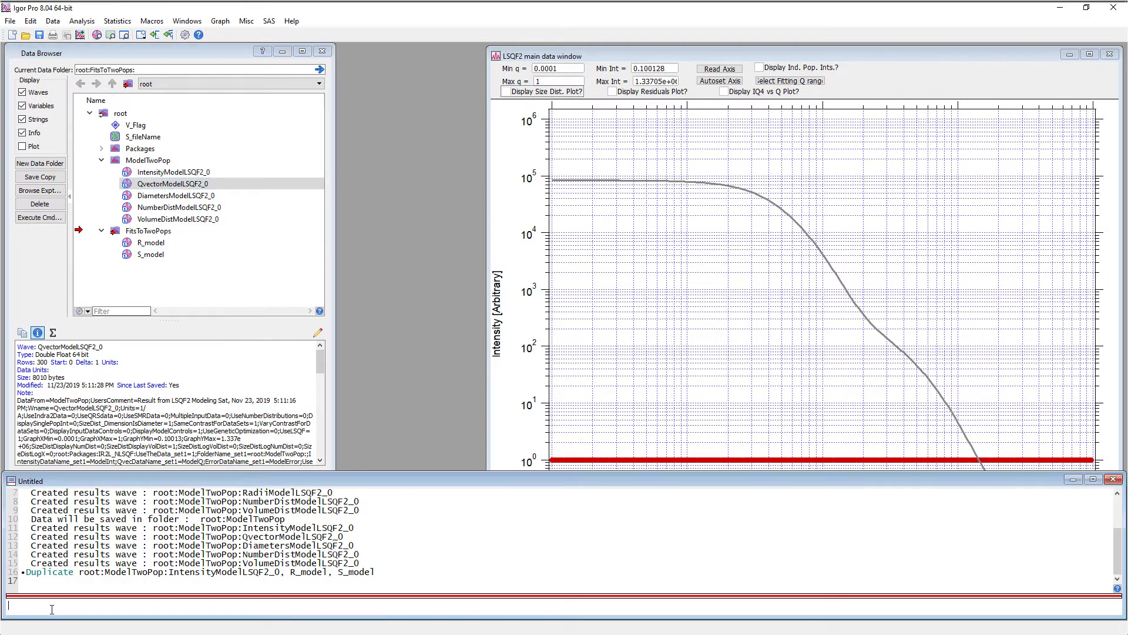
text(Duplicate)
text(root:ModelTwoPop:QvectorModelLSQF2_0)
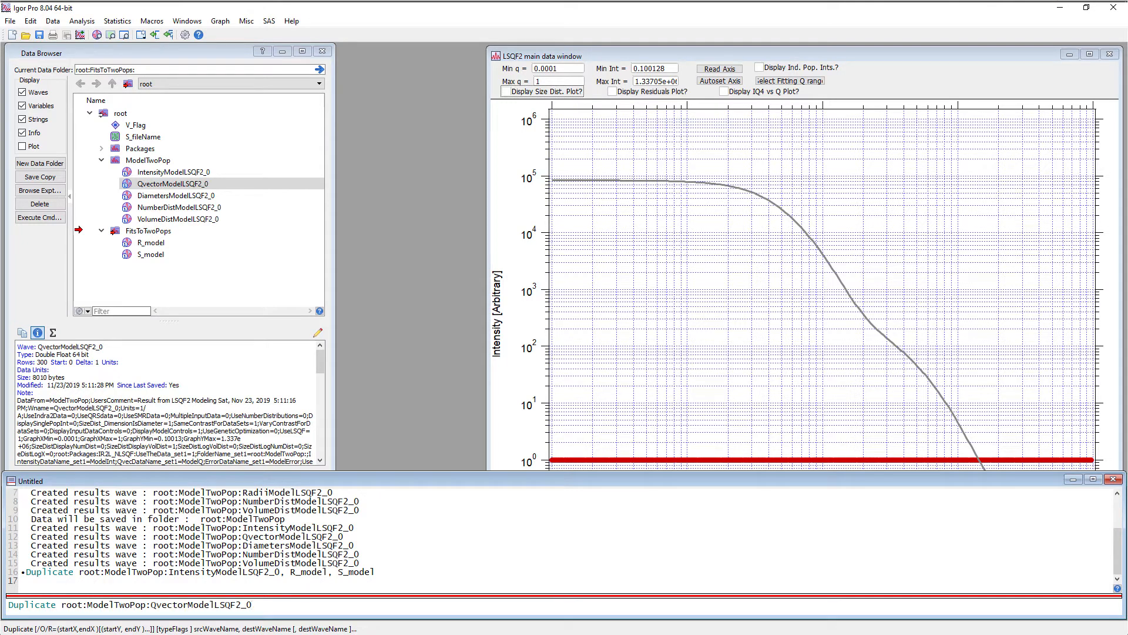
text(, Q_model)
key(Return)
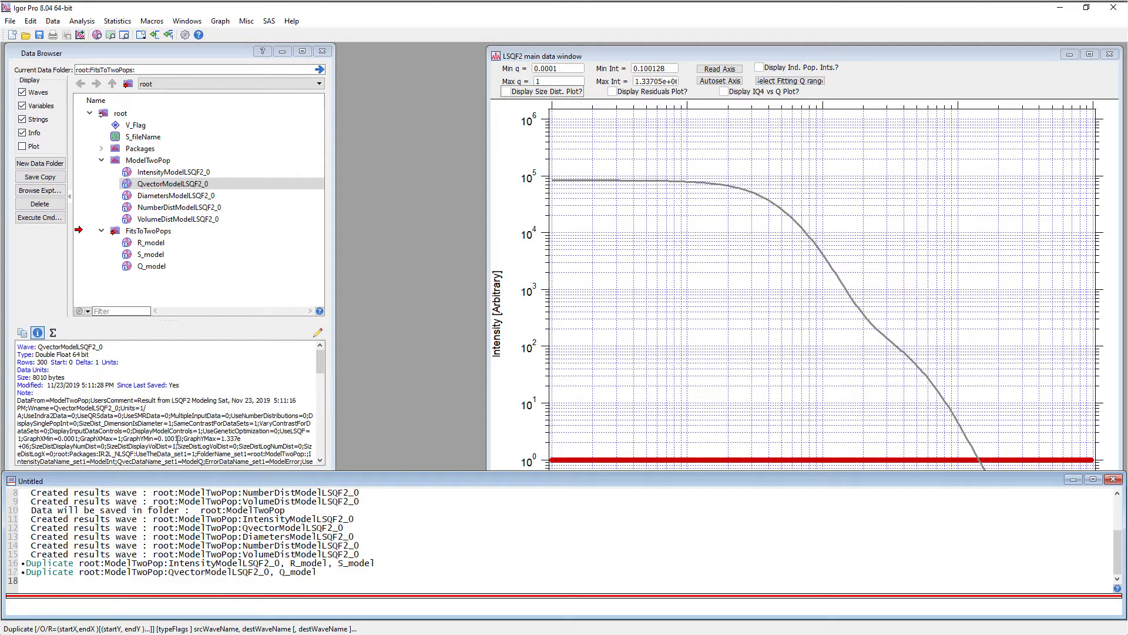
Scale the S_model wave by 0.05 with the command S_model *=0.05 to make it a 5% error wave
click(151, 255)
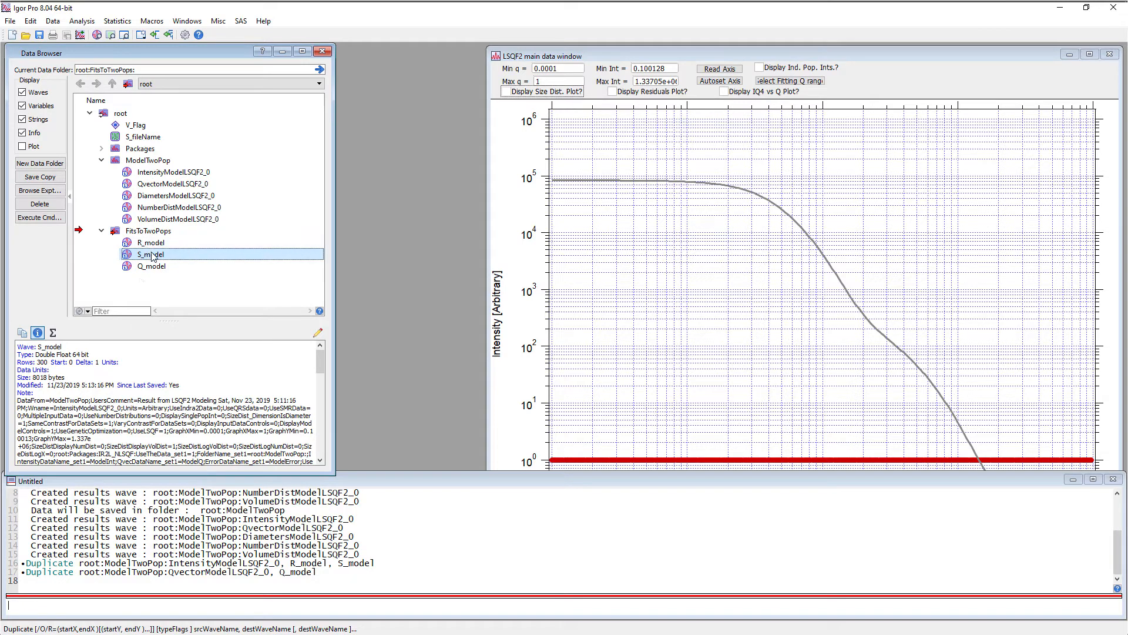
click(57, 610)
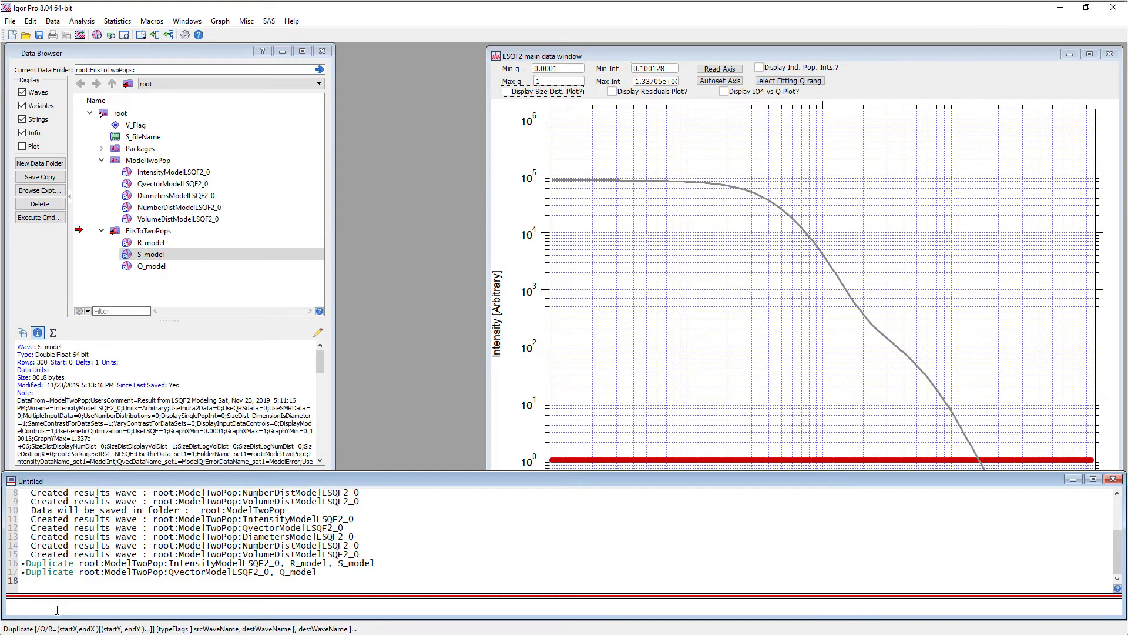
text(S_moide)
text(d)
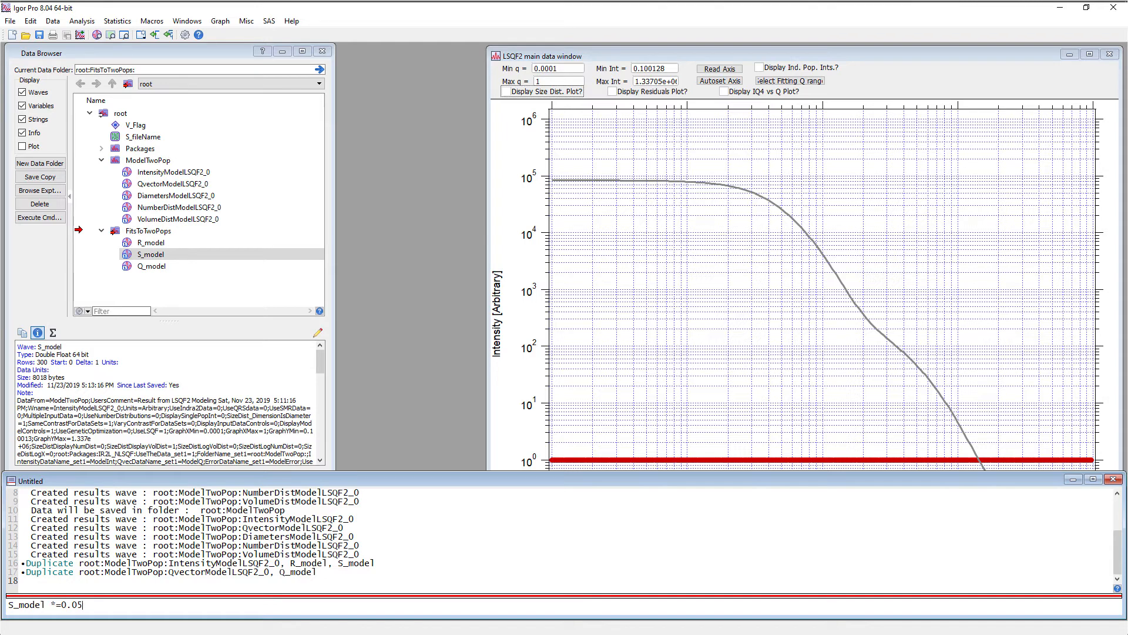
key(Return)
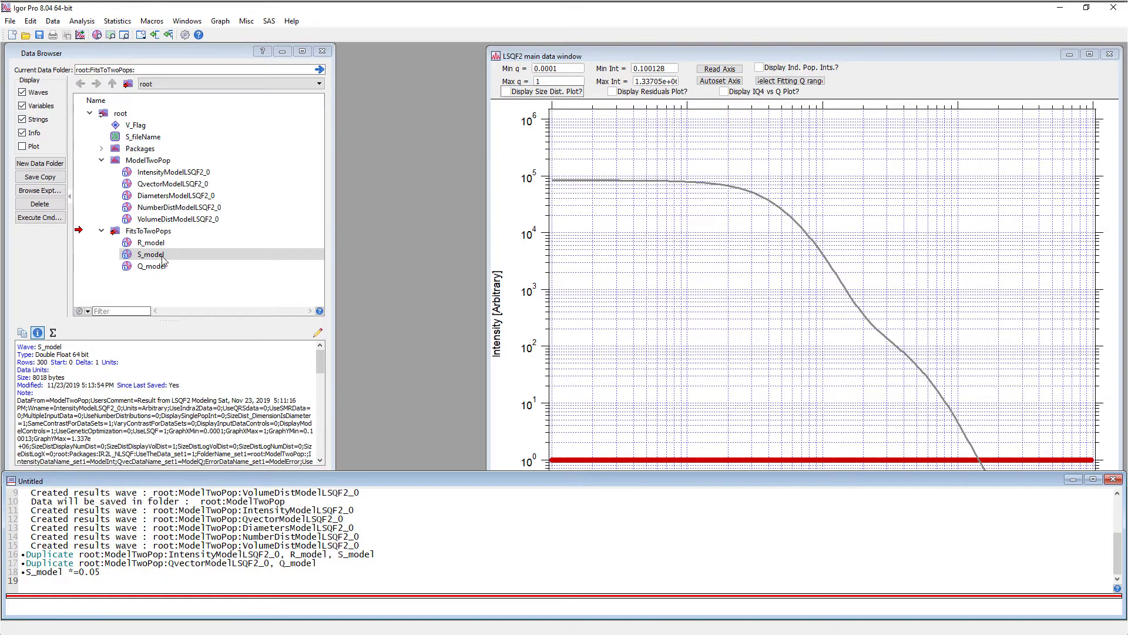
click(129, 257)
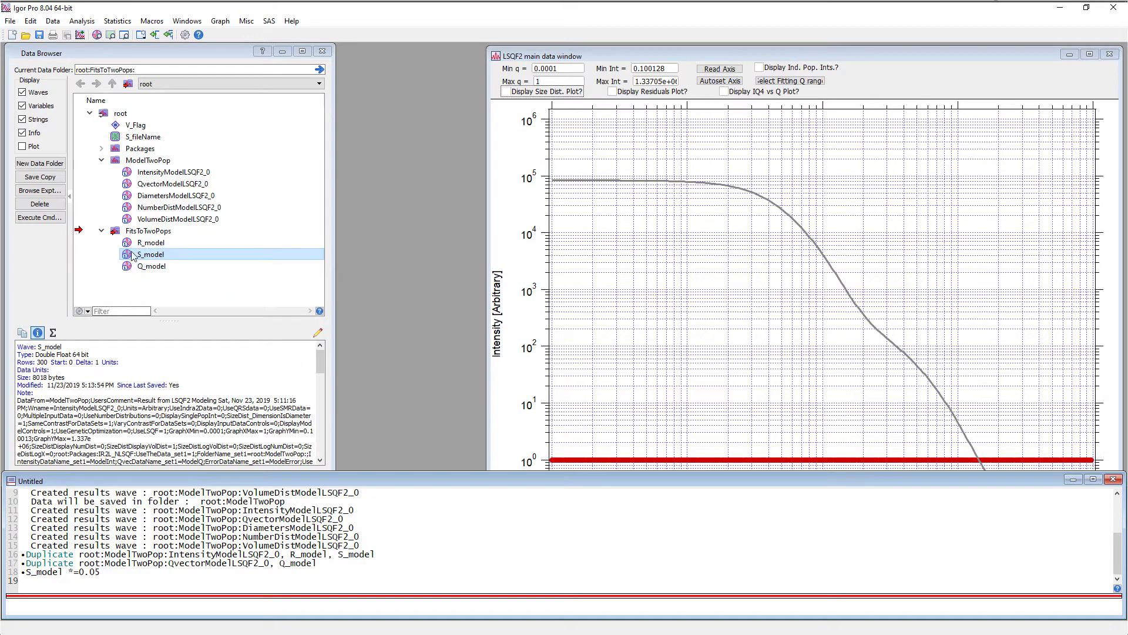
Plot the FitsToTwoPops QRS data with the Plotting I tool and compare the curve with the model graph
click(269, 21)
click(287, 74)
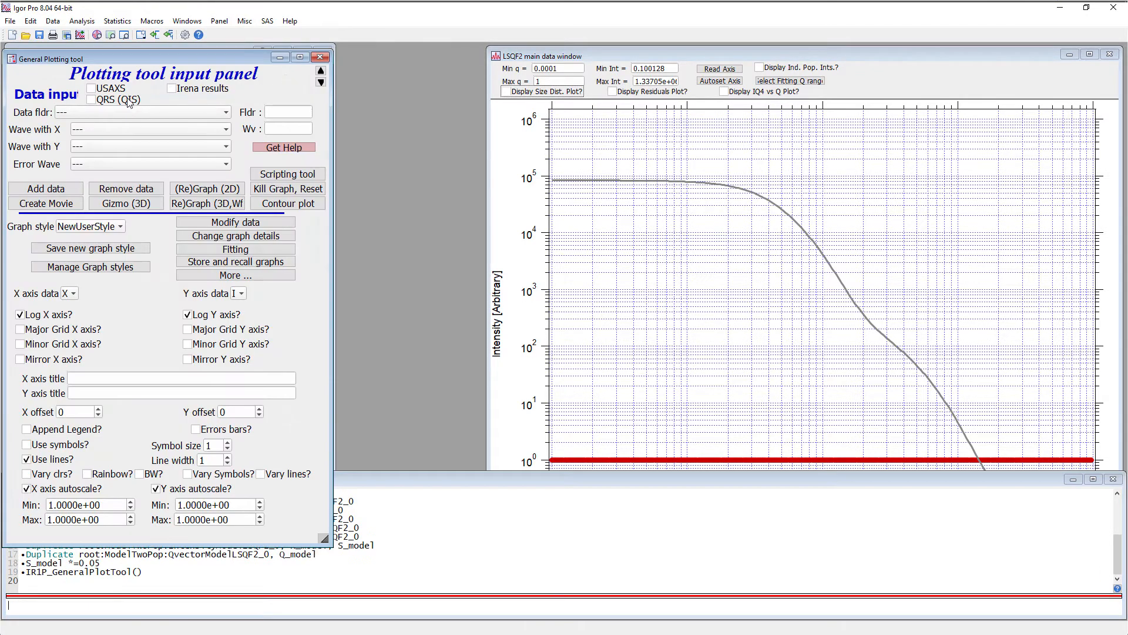
click(132, 116)
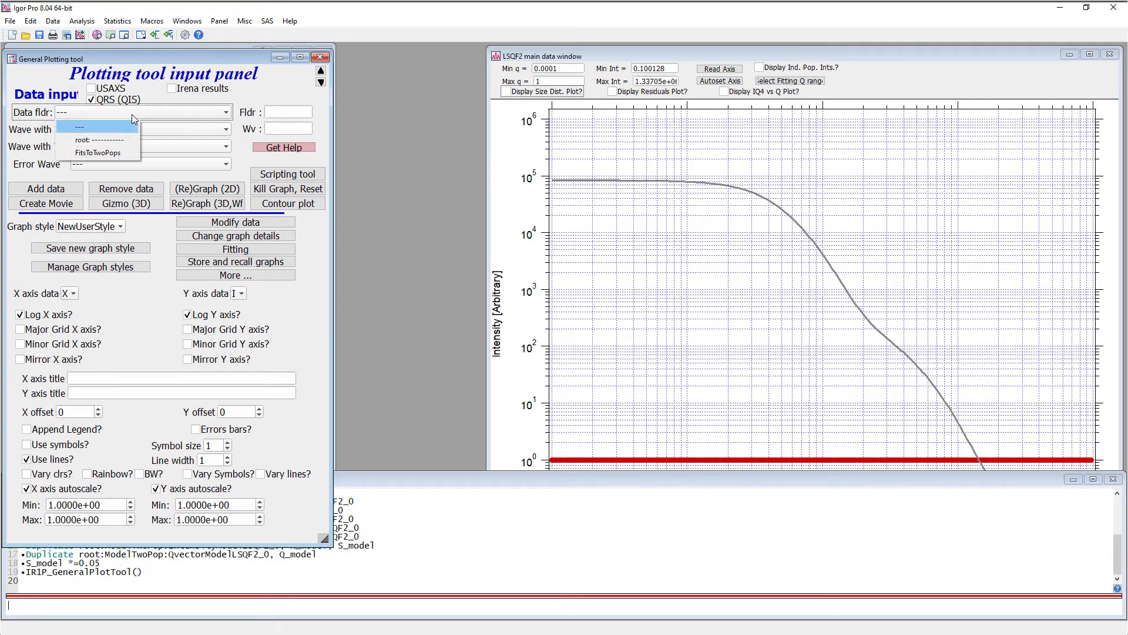
click(115, 149)
click(58, 192)
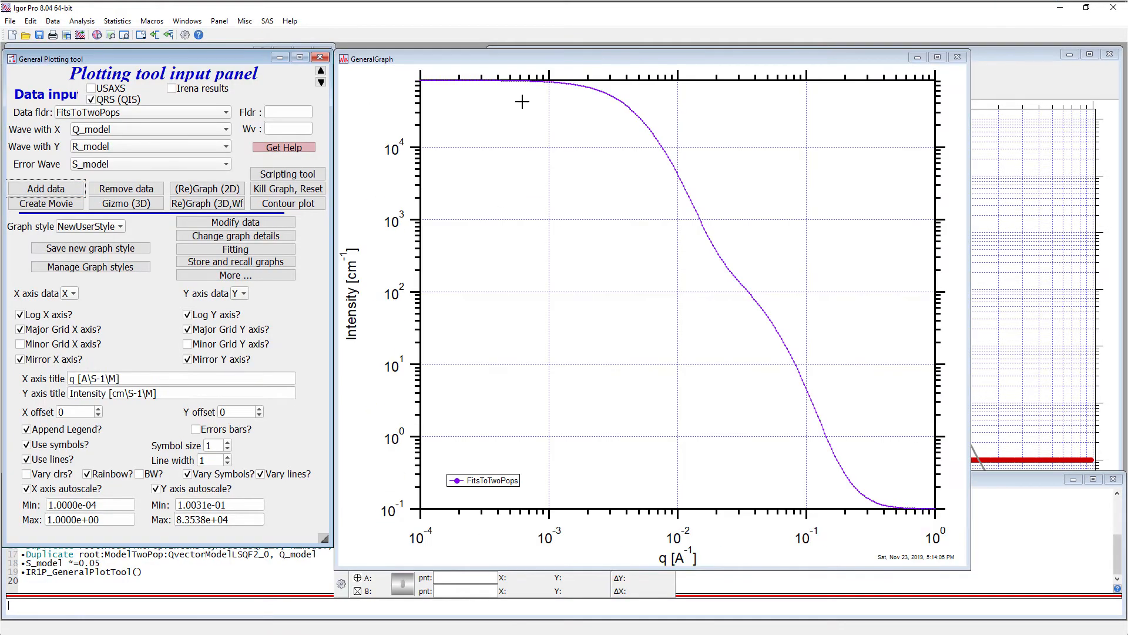
click(1070, 370)
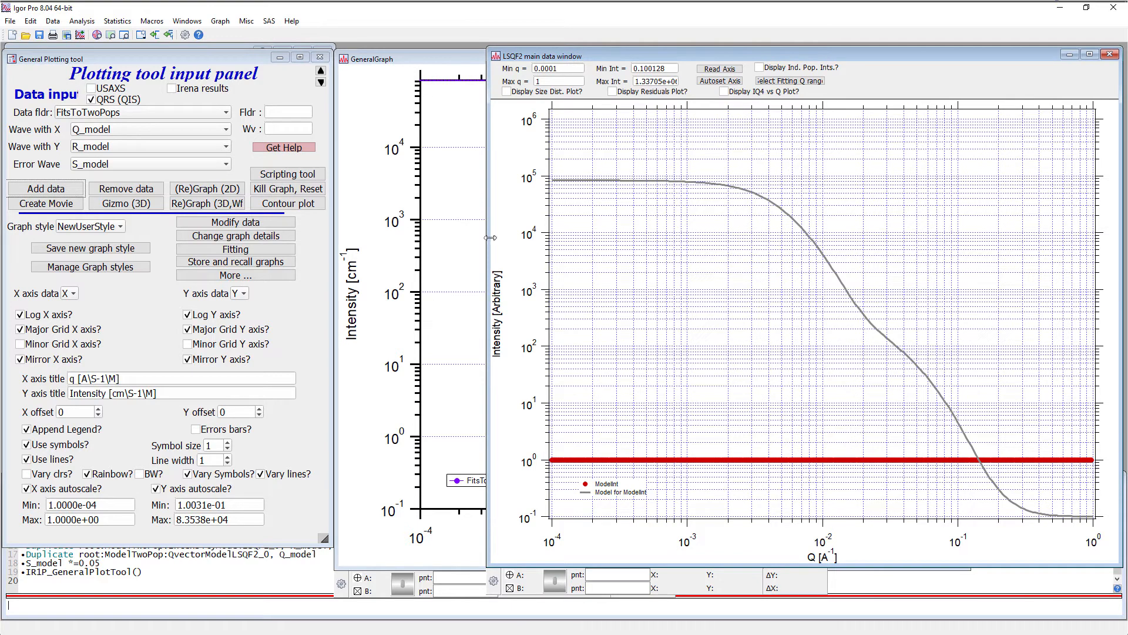
click(458, 234)
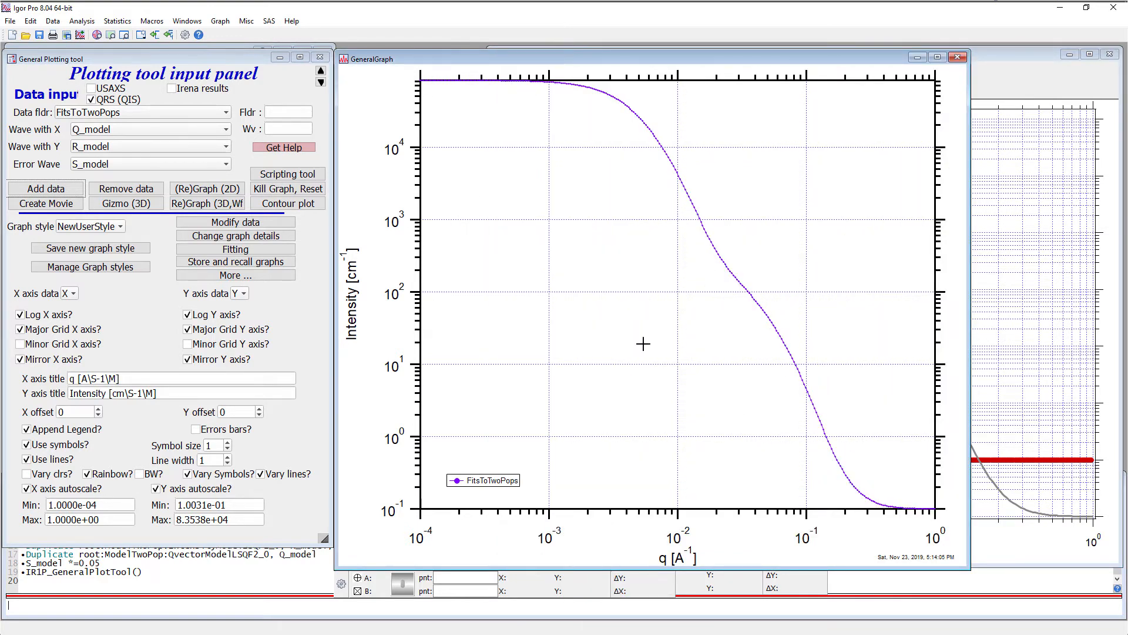
Close the general graph, the plotting tool panel and the LSQF2 main data window
click(959, 57)
click(320, 57)
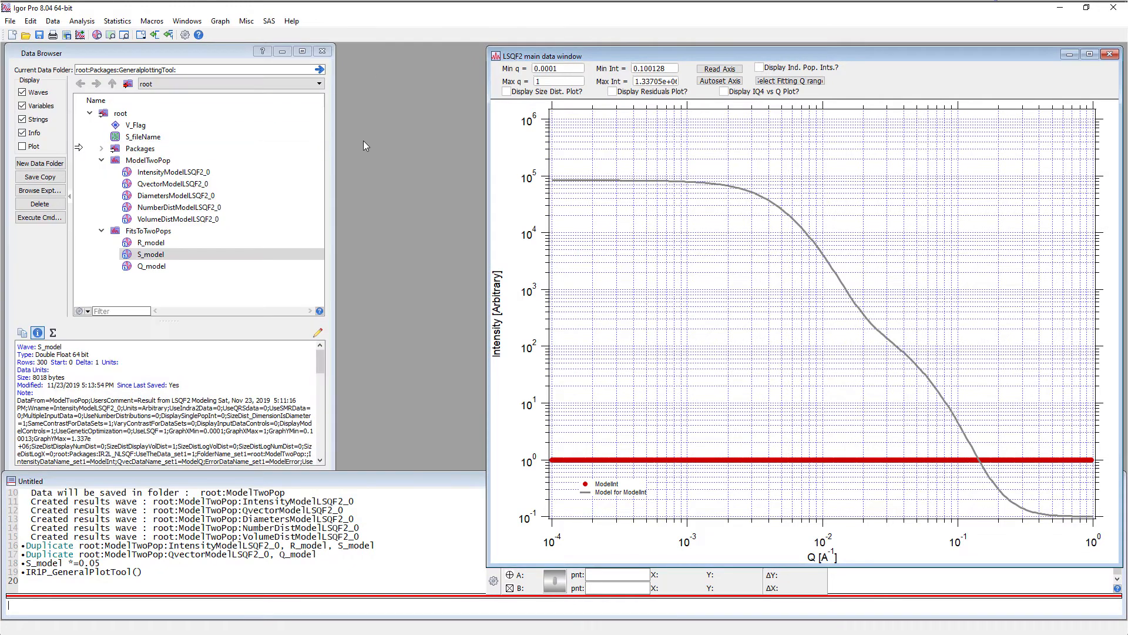
click(1110, 54)
Open the Size Distribution tool and graph the QRS data from the FitsToTwoPops folder
click(267, 22)
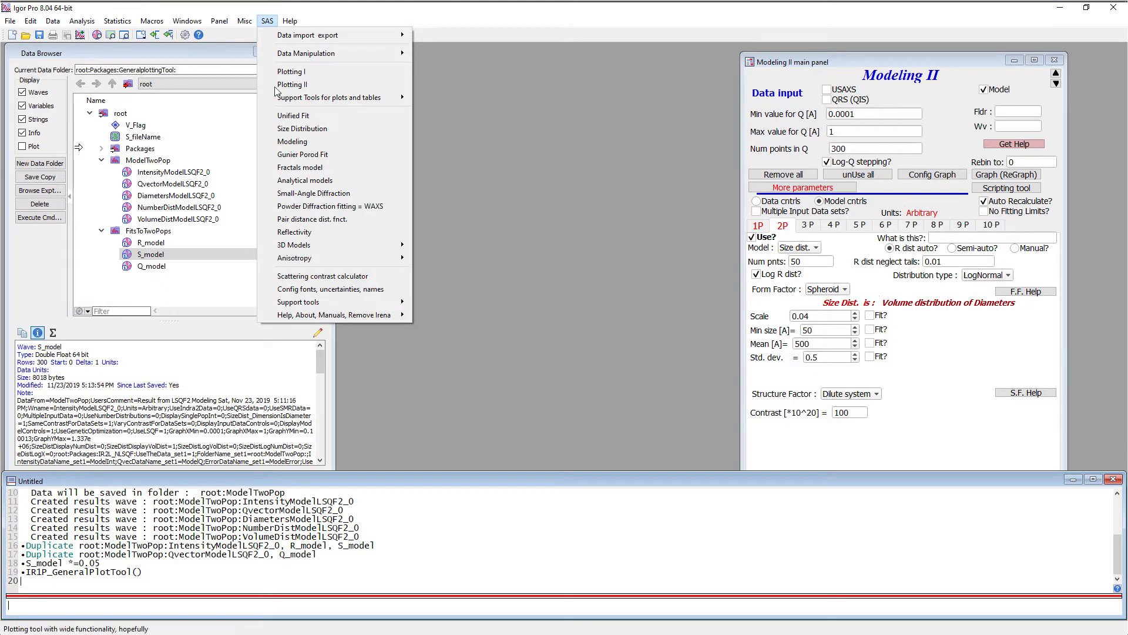
click(284, 130)
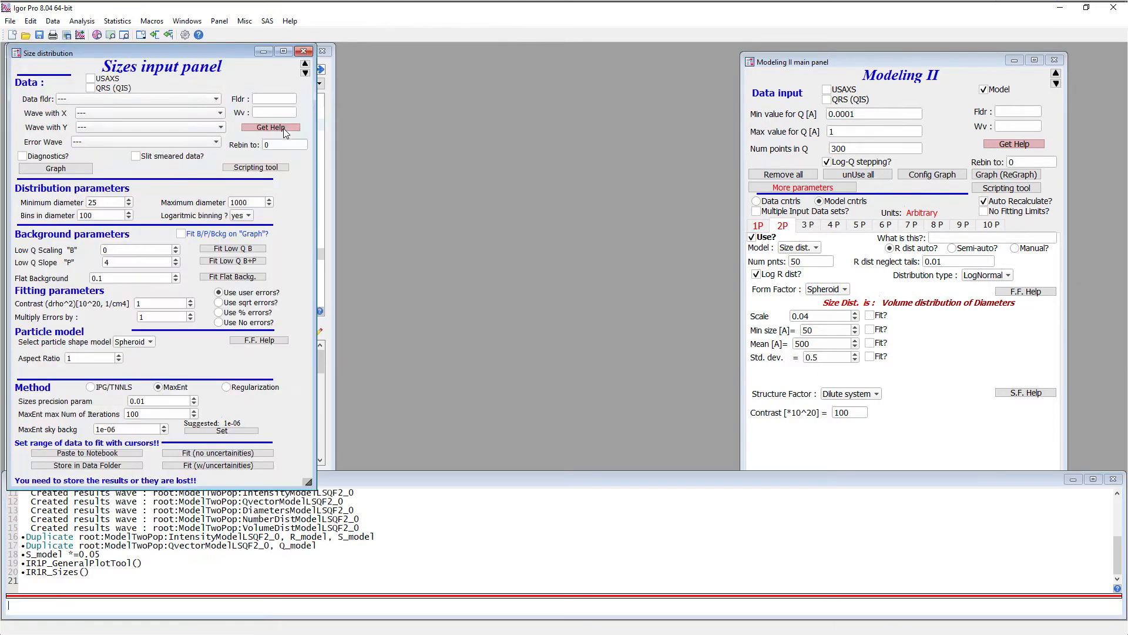
click(91, 89)
click(136, 99)
click(94, 138)
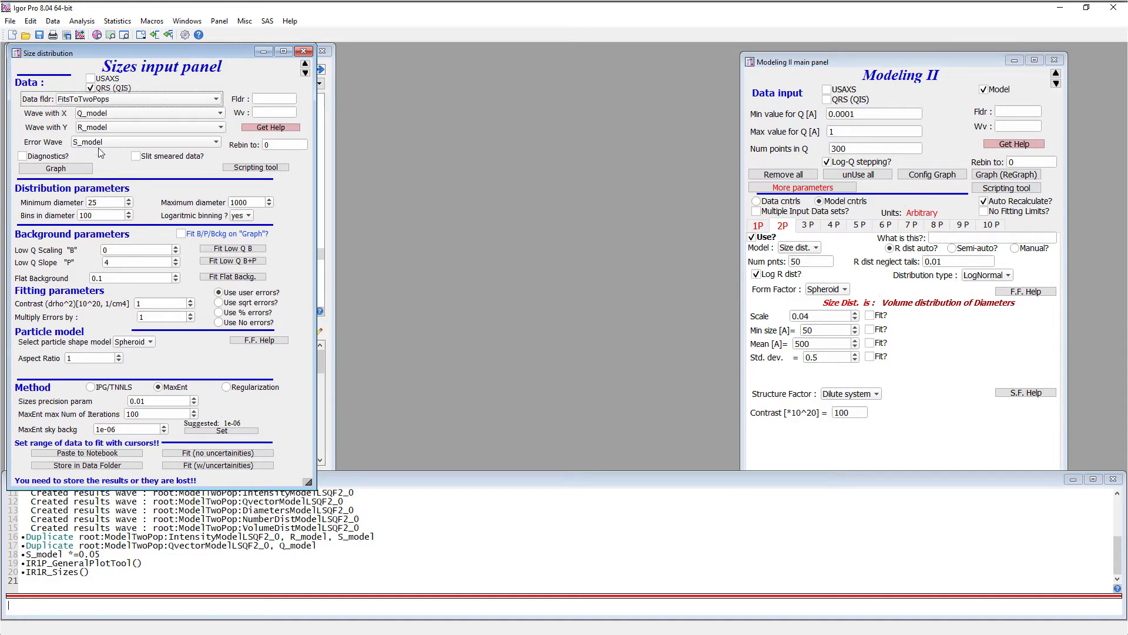
click(69, 170)
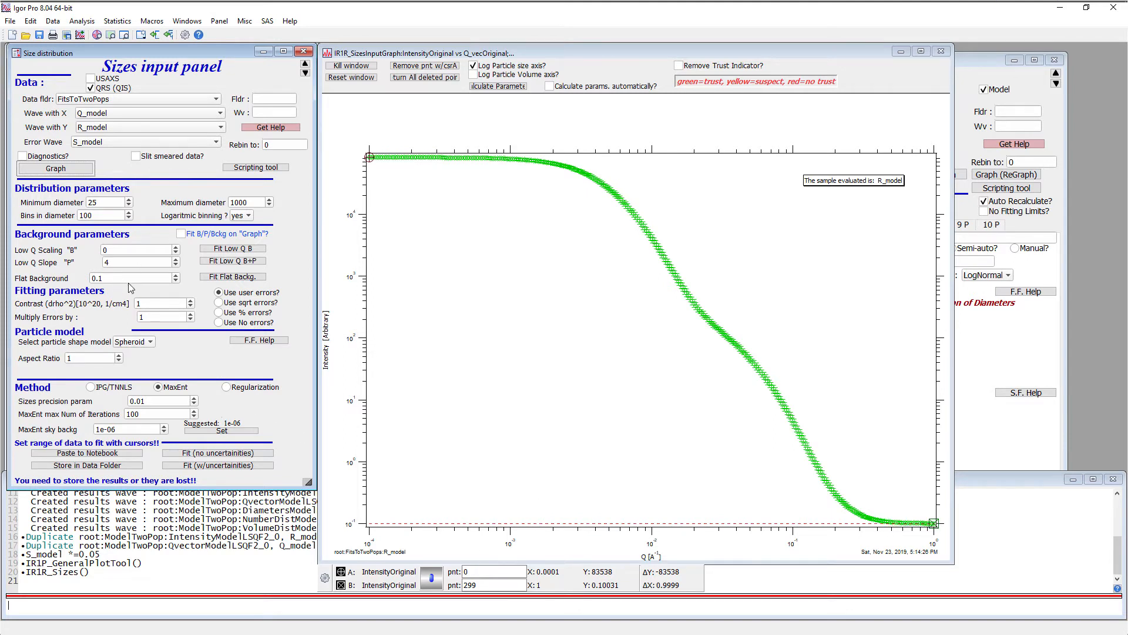
Limit the fitting range with the cursors to Q of about 0.0009 to 0.195, and set the maximum diameter to 10000
click(933, 523)
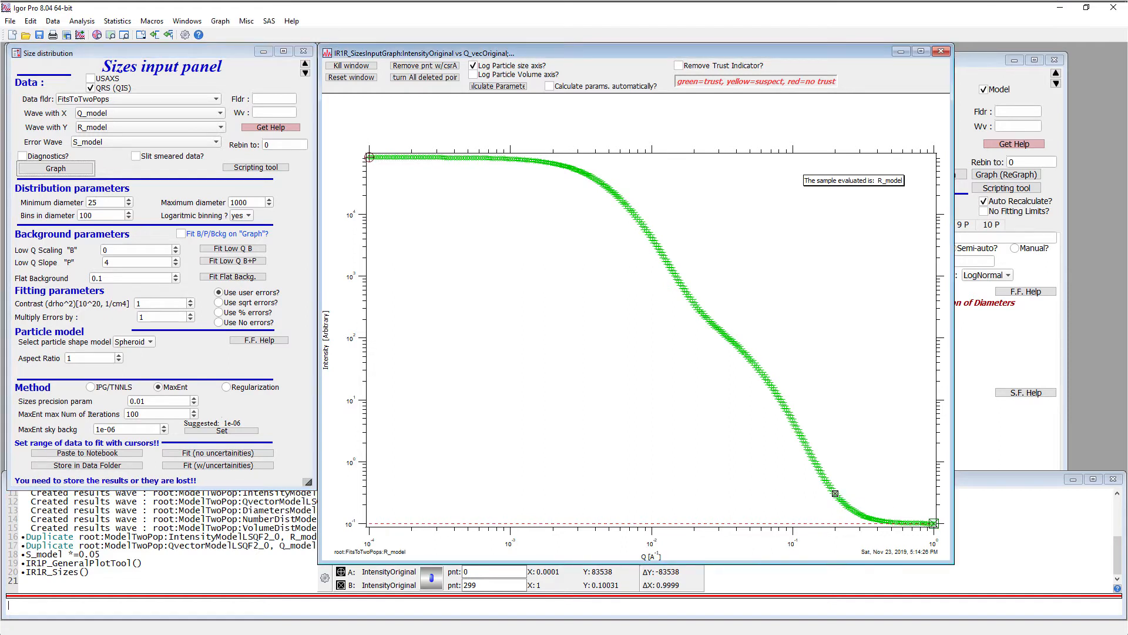
drag(835, 492, 833, 492)
drag(509, 166, 507, 161)
click(254, 201)
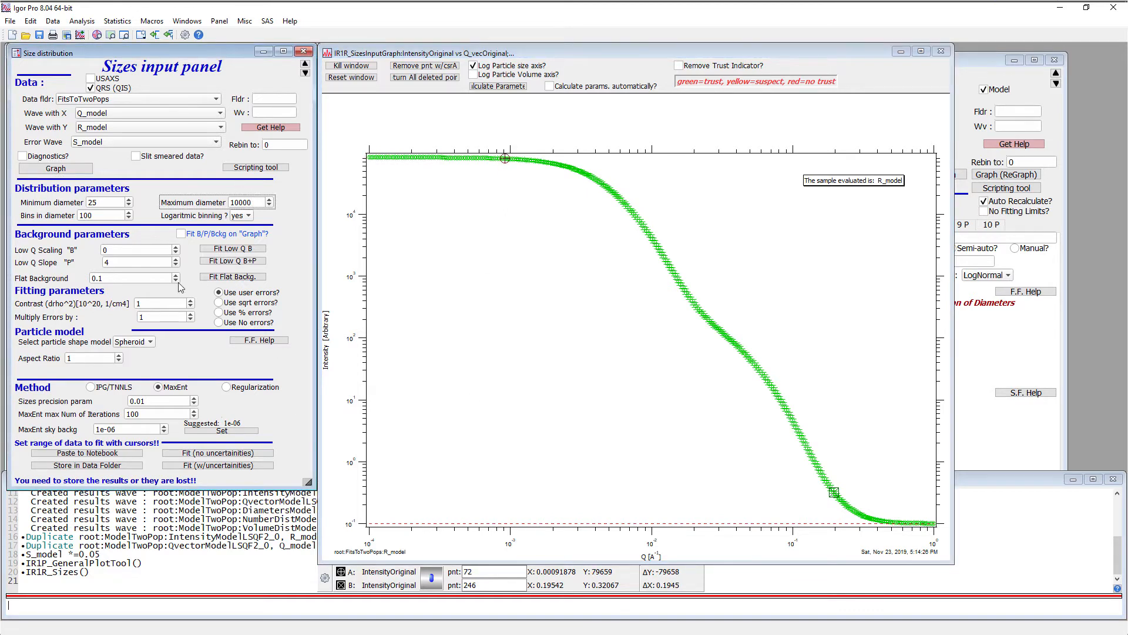
Set the contrast to 100 and the error multiplier to 2, and run the MaxEnt fit without uncertainties
click(148, 317)
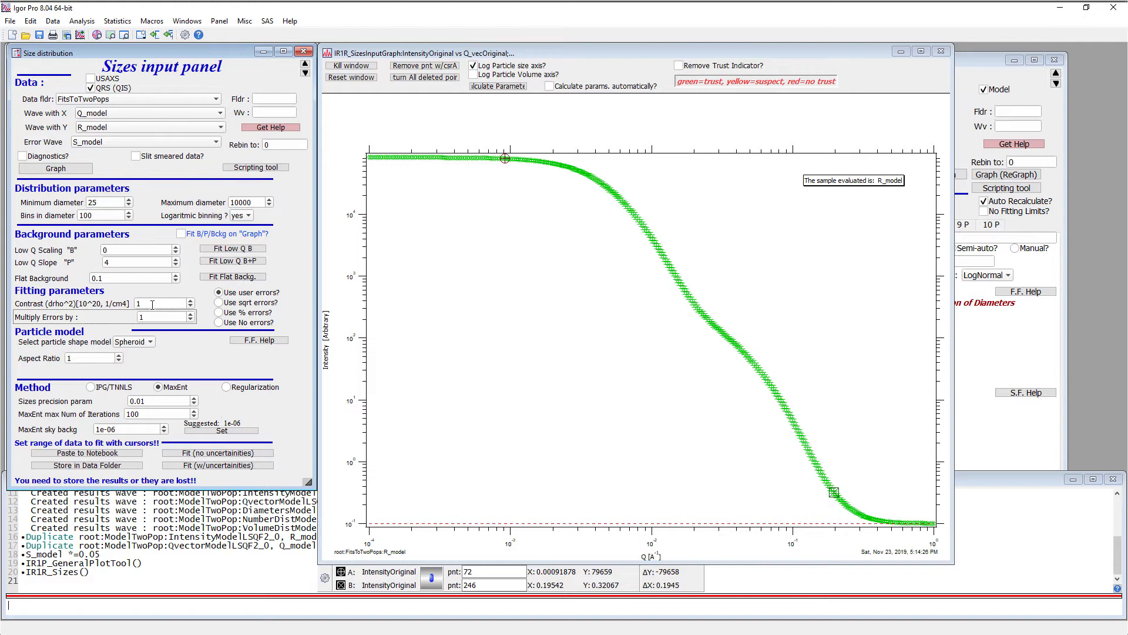
click(152, 304)
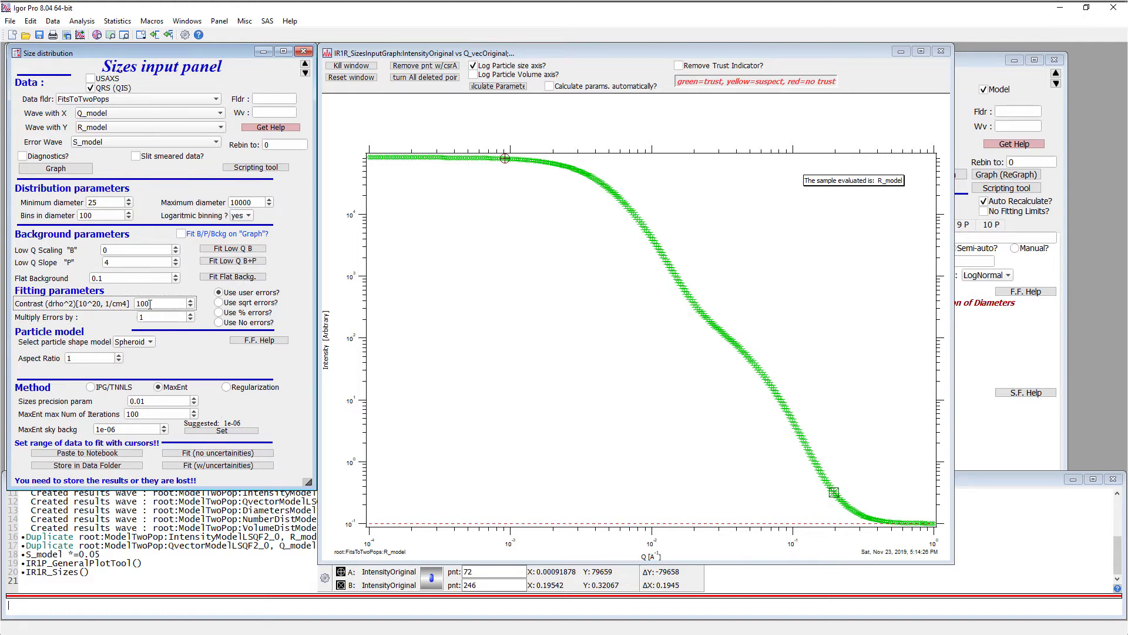
click(152, 317)
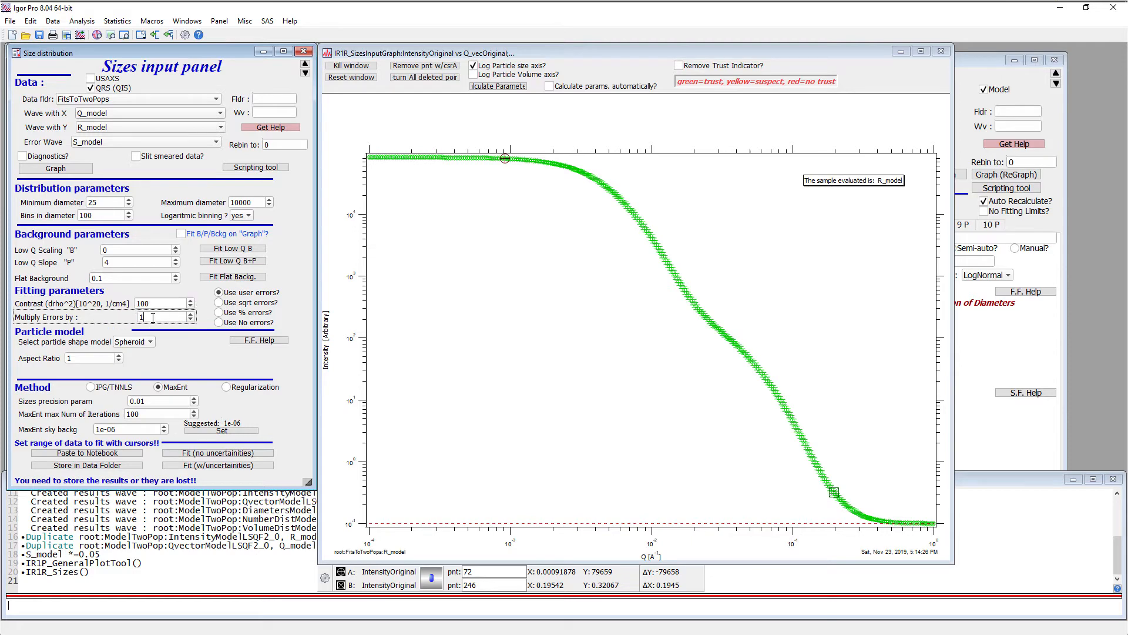
text(2)
key(Return)
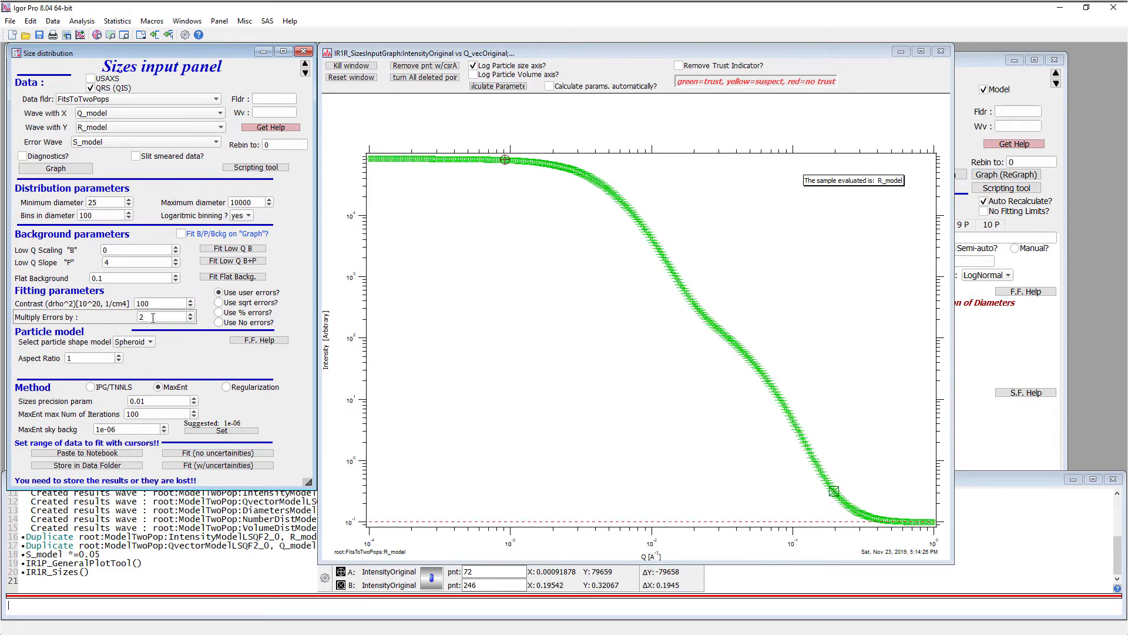
click(211, 454)
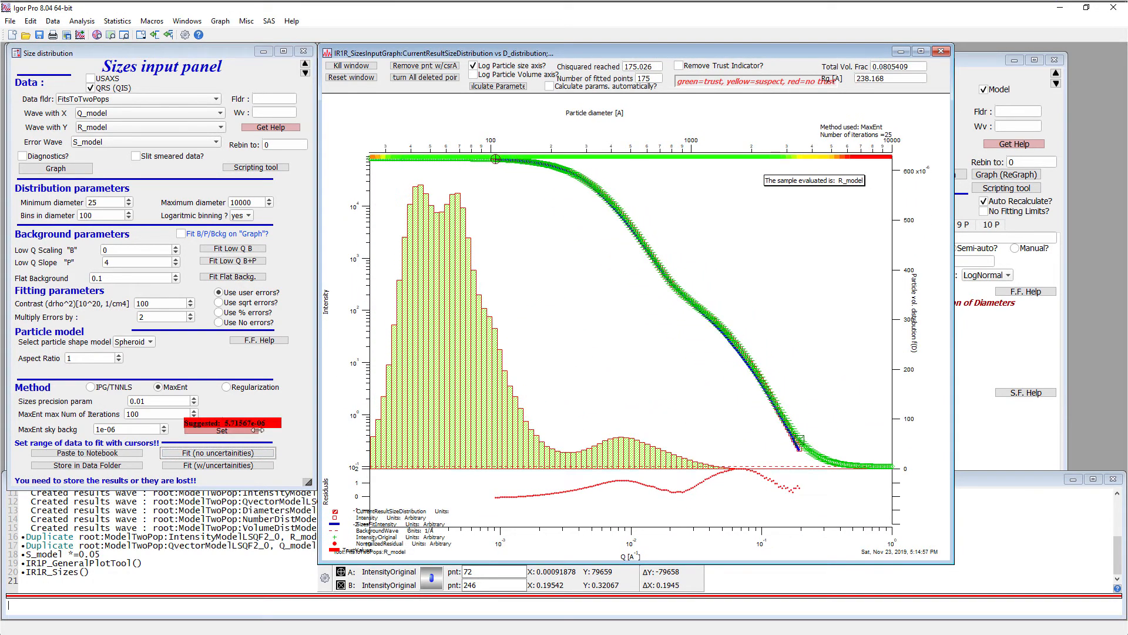
Apply the suggested MaxEnt sky background of 5.71567e-06 and repeat the fit while lowering the error multiplier stepwise to 1.06288
click(222, 431)
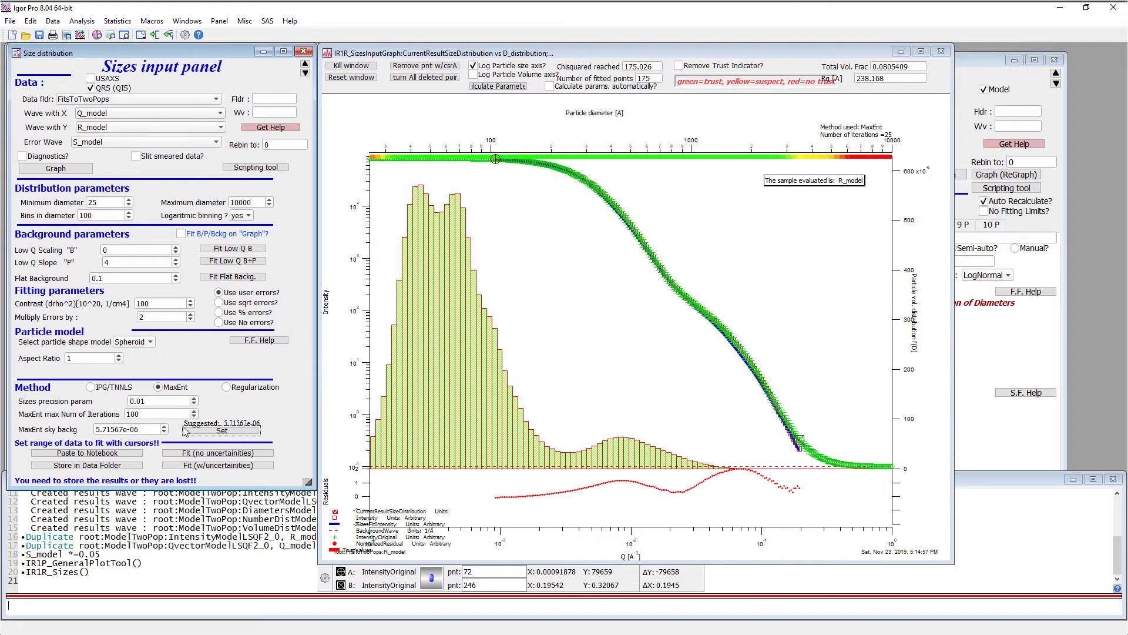
click(190, 320)
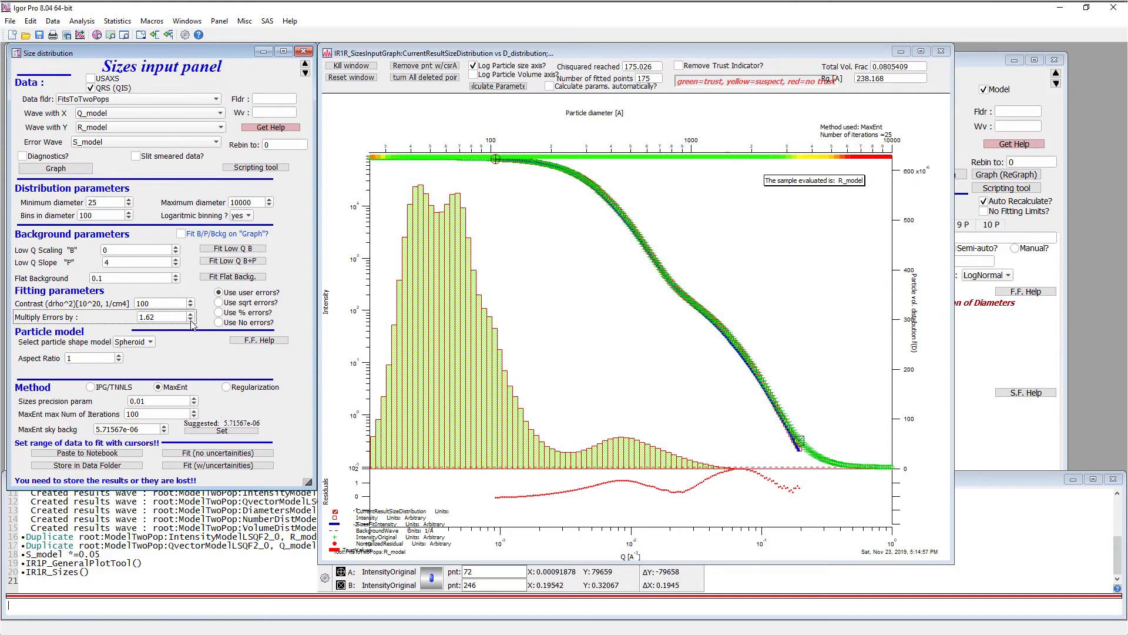
click(213, 454)
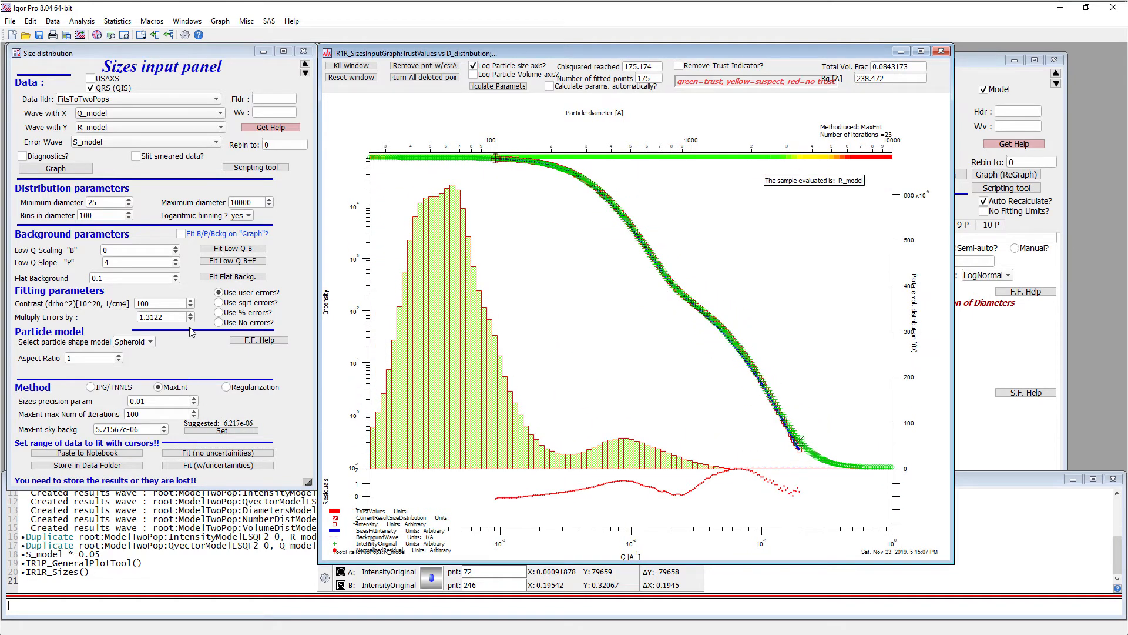
click(190, 320)
click(209, 453)
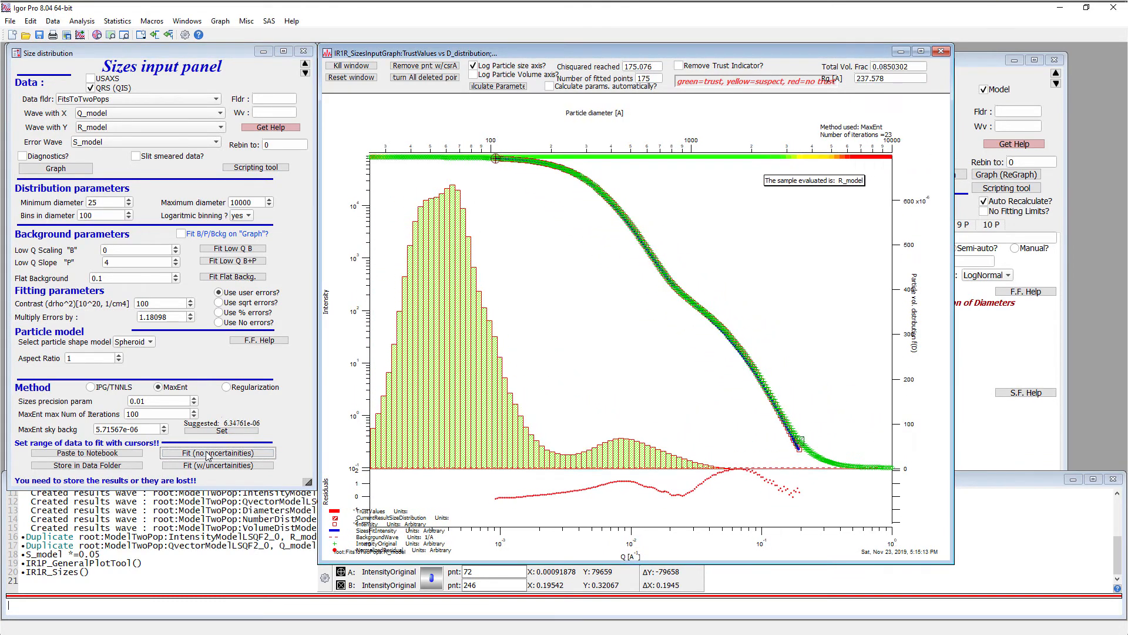
click(191, 320)
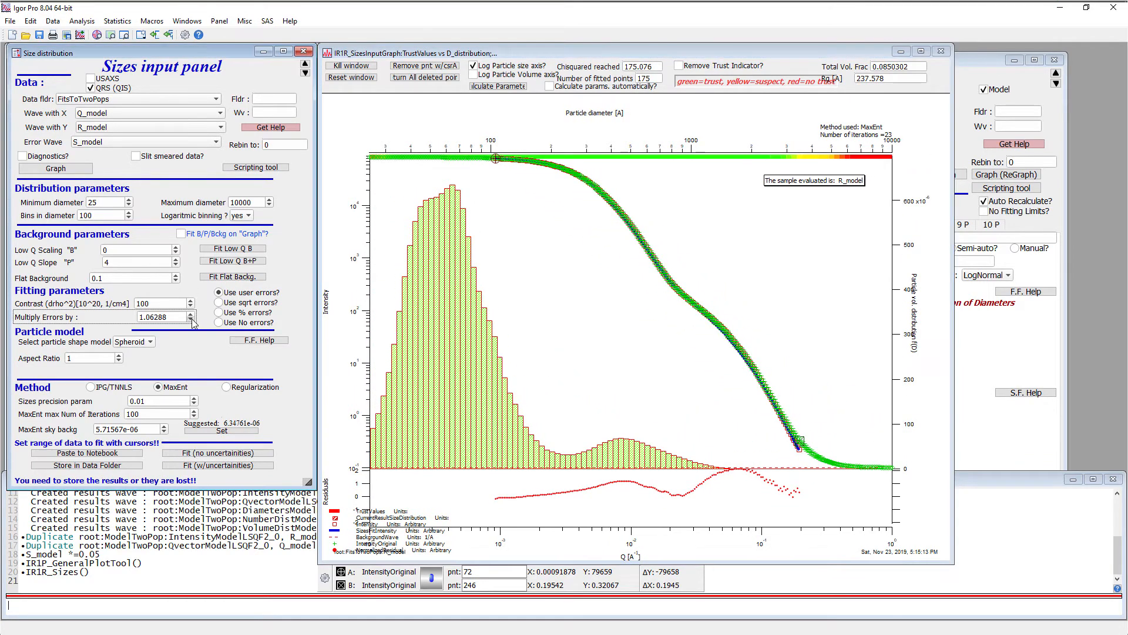
click(221, 454)
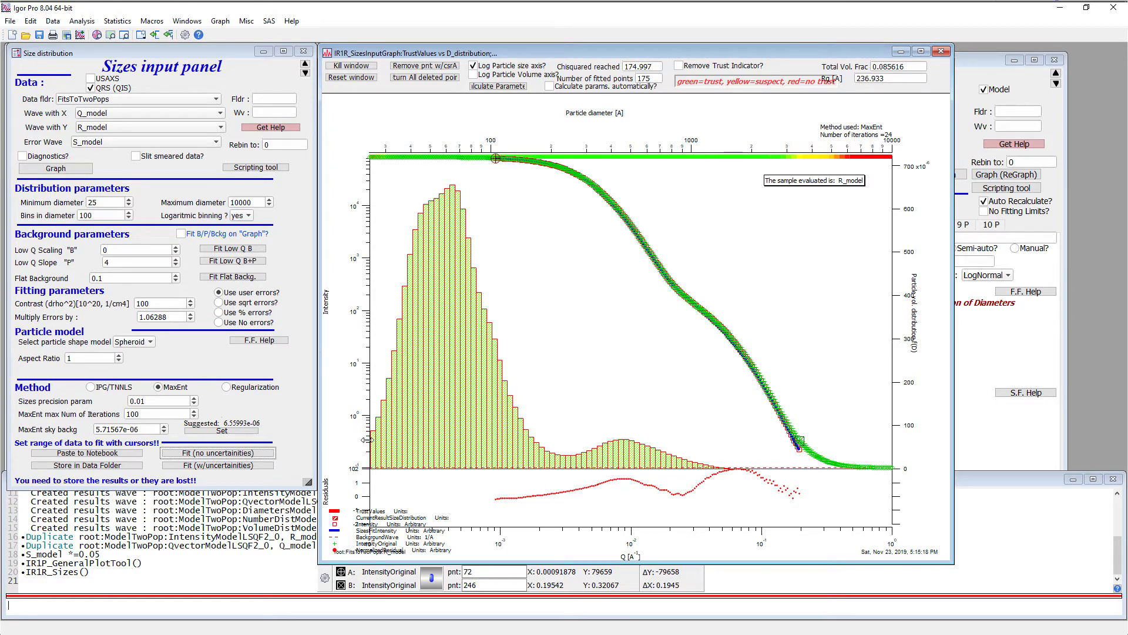
Set the minimum diameter to 10 and the bins in diameter to 300, and rerun the fit without uncertainties
click(109, 205)
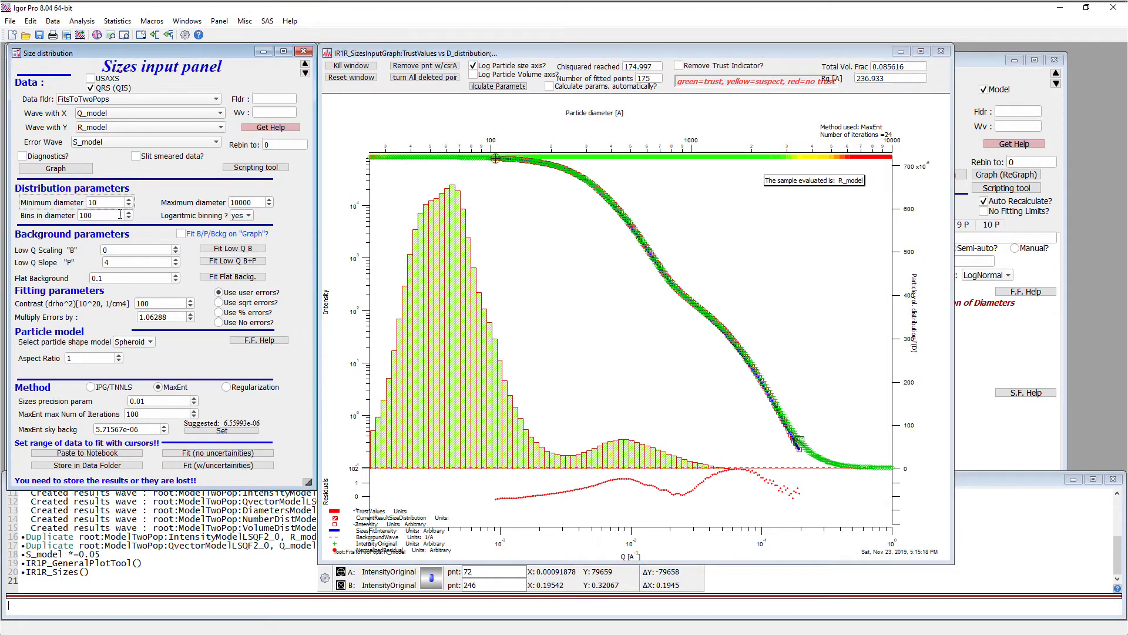
click(84, 215)
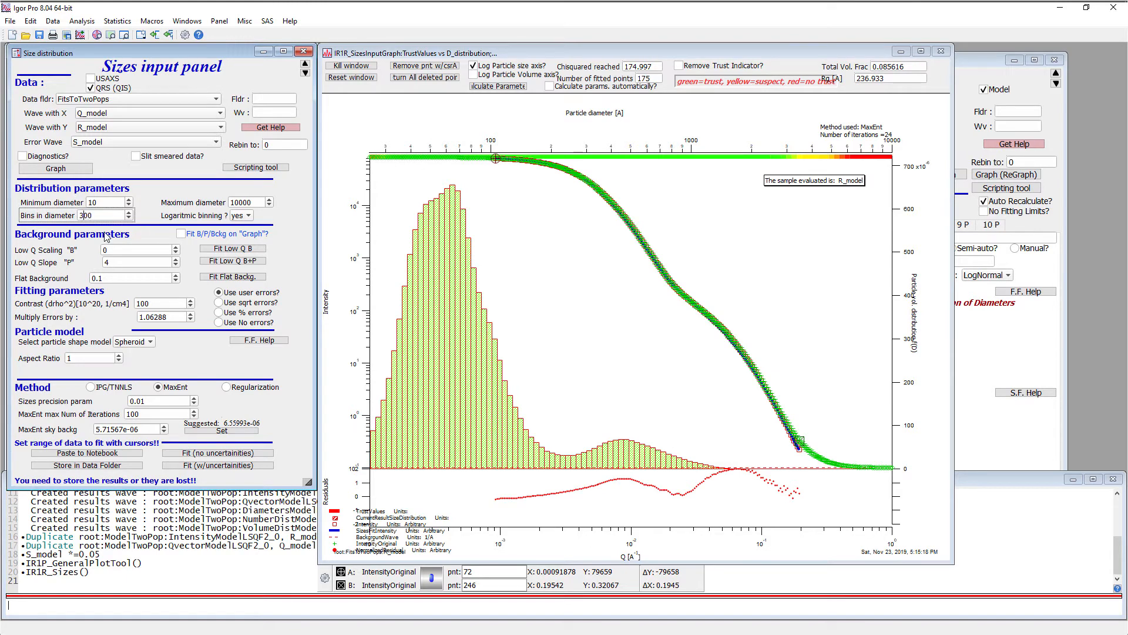
click(221, 453)
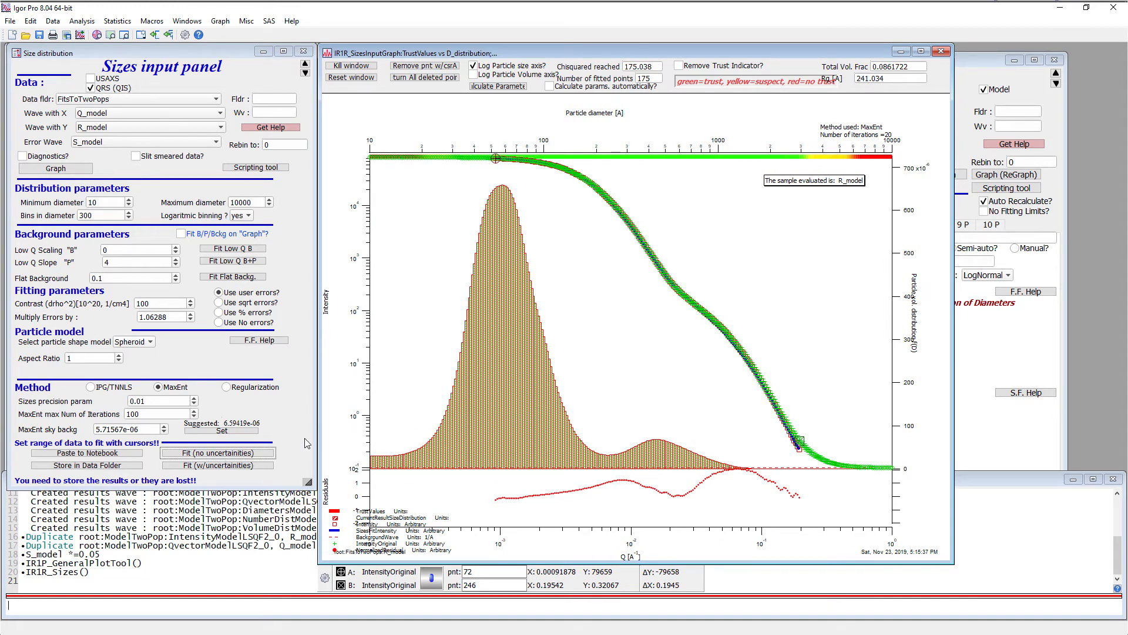
Store the MaxEnt size distribution results in the FitsToTwoPops data folder, and close the Size Distribution graph and input panel
click(87, 466)
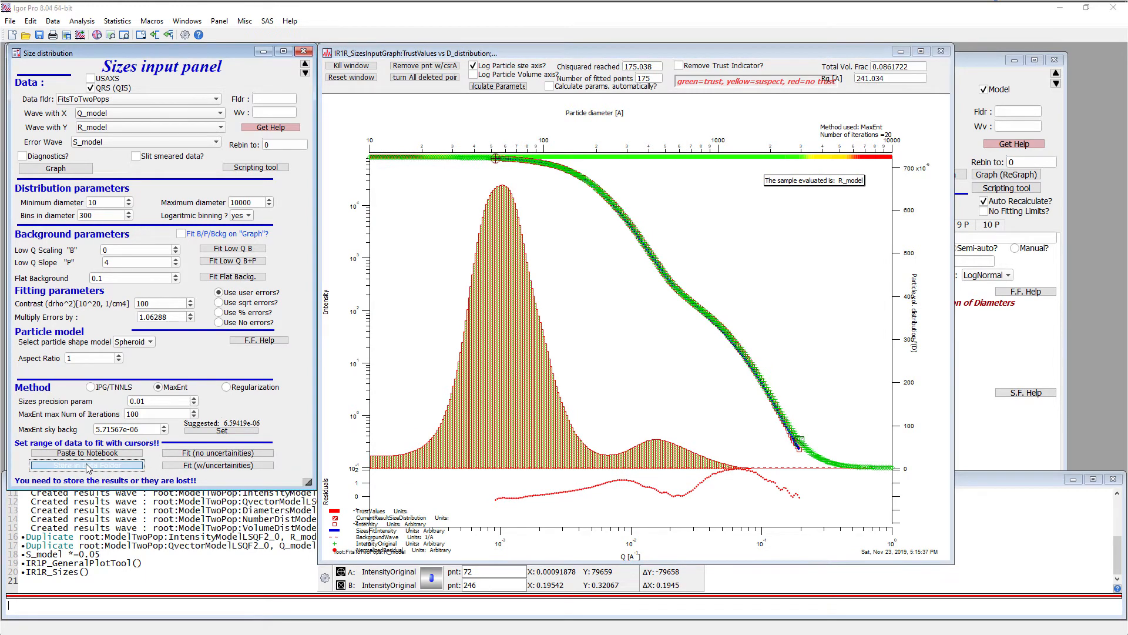
click(224, 294)
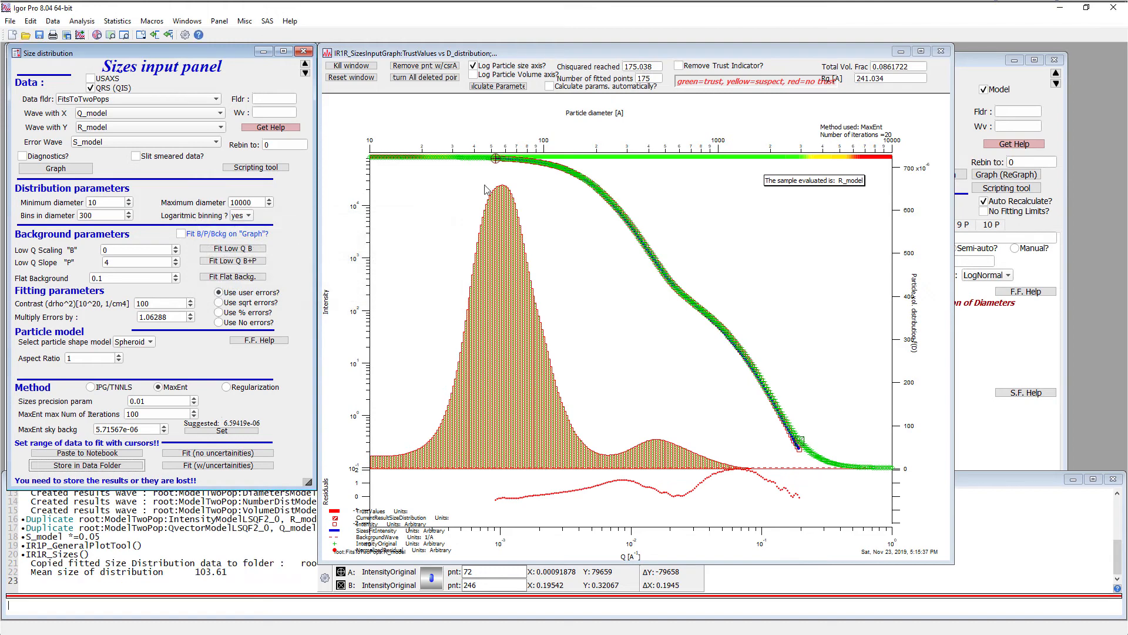
click(940, 51)
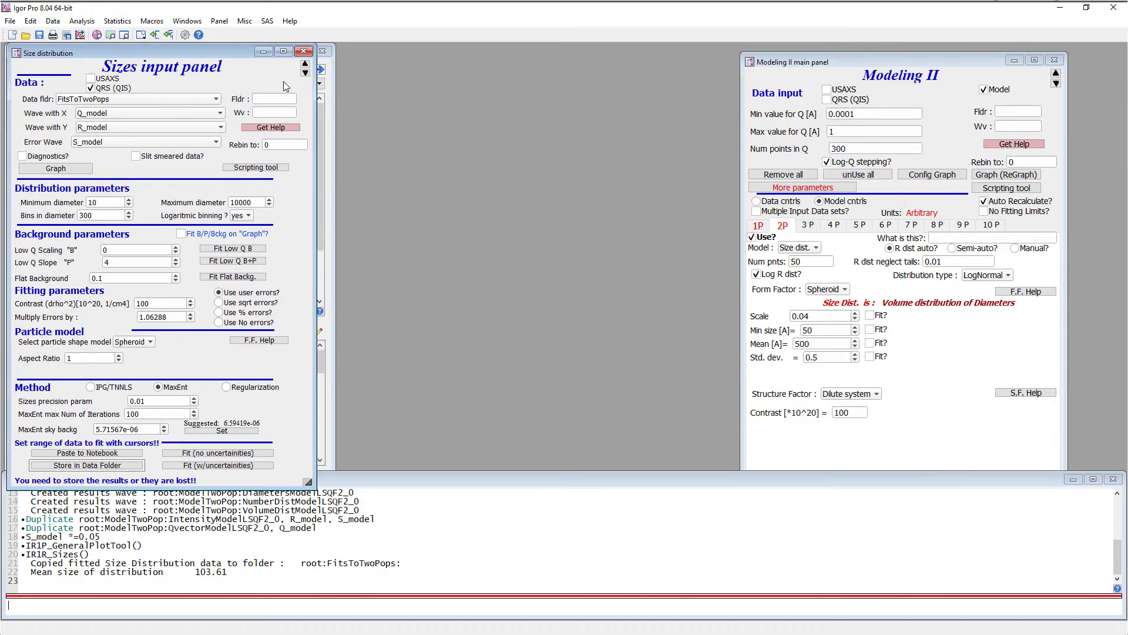
click(303, 51)
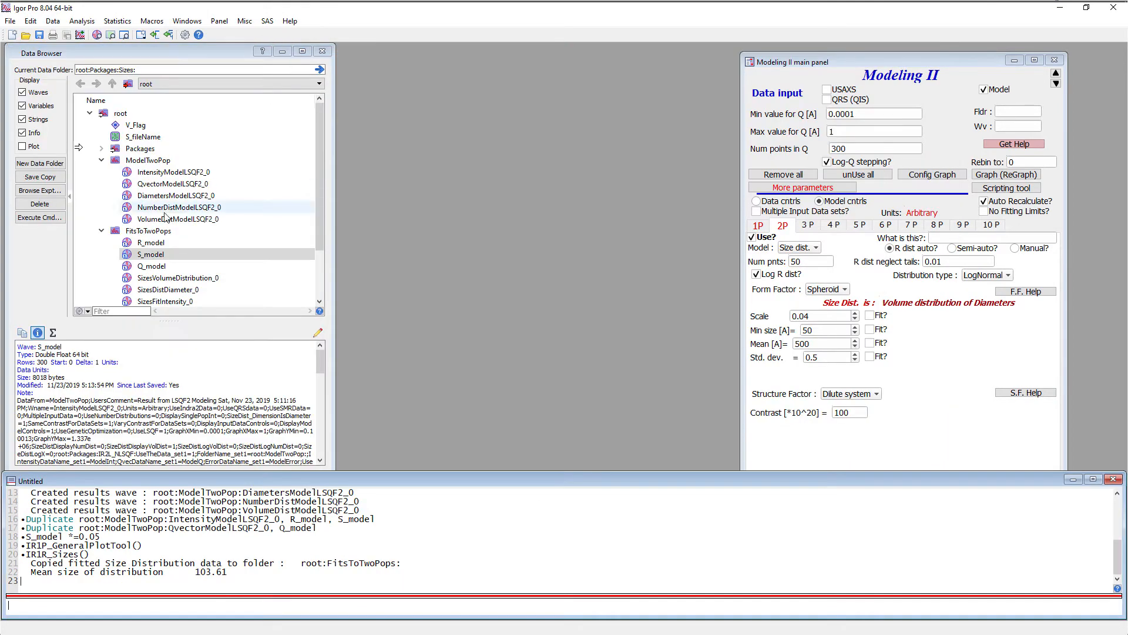
Open Plotting I for Irena results and plot ModelTwoPop's VolumeDistModelLSQF2_0 against DiametersModelLSQF2_0
click(267, 22)
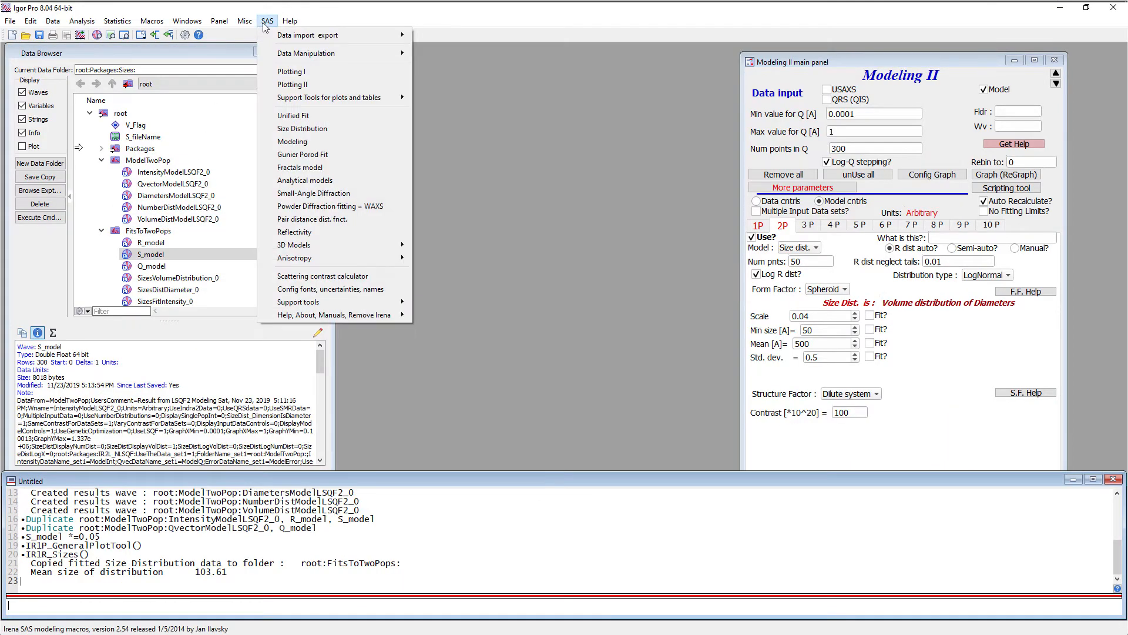
click(270, 71)
click(173, 89)
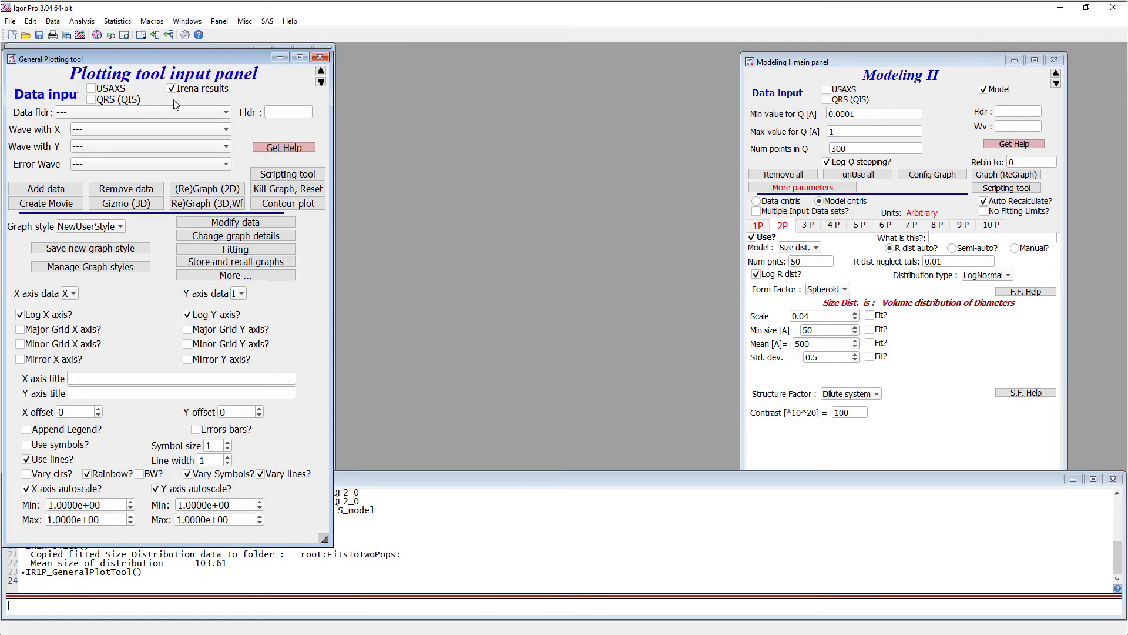
click(146, 112)
click(108, 153)
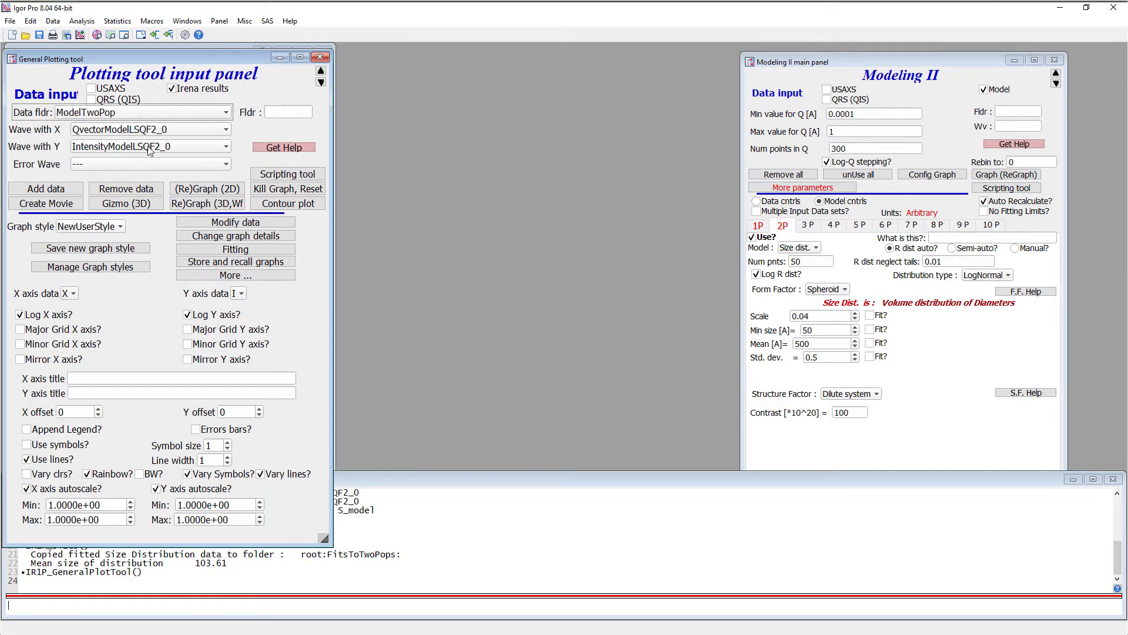
click(175, 131)
click(155, 155)
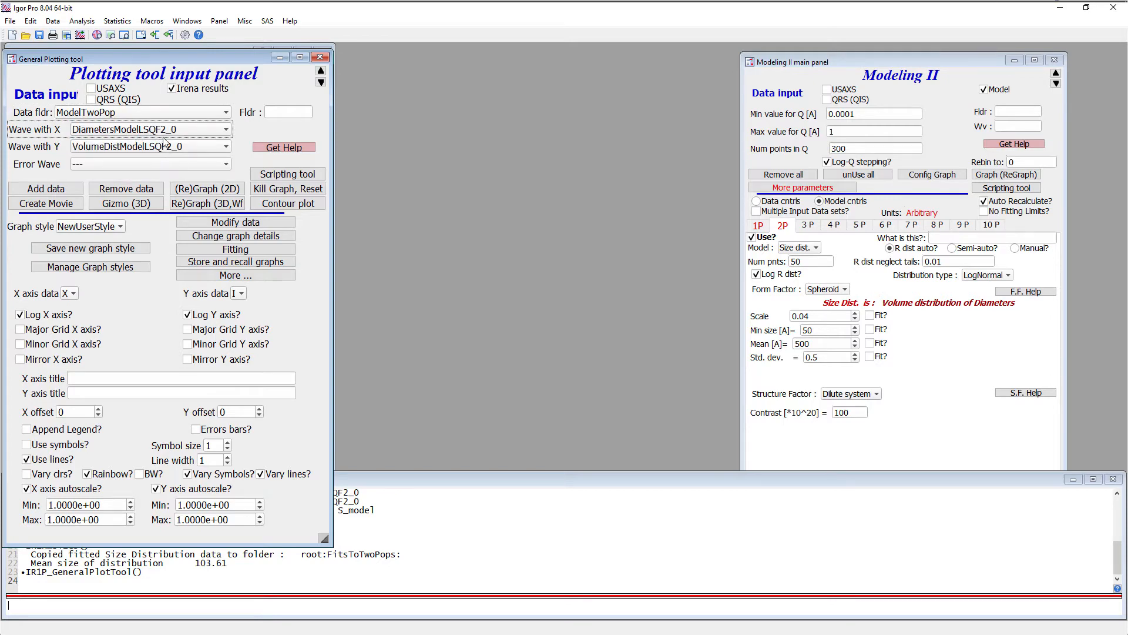
click(62, 192)
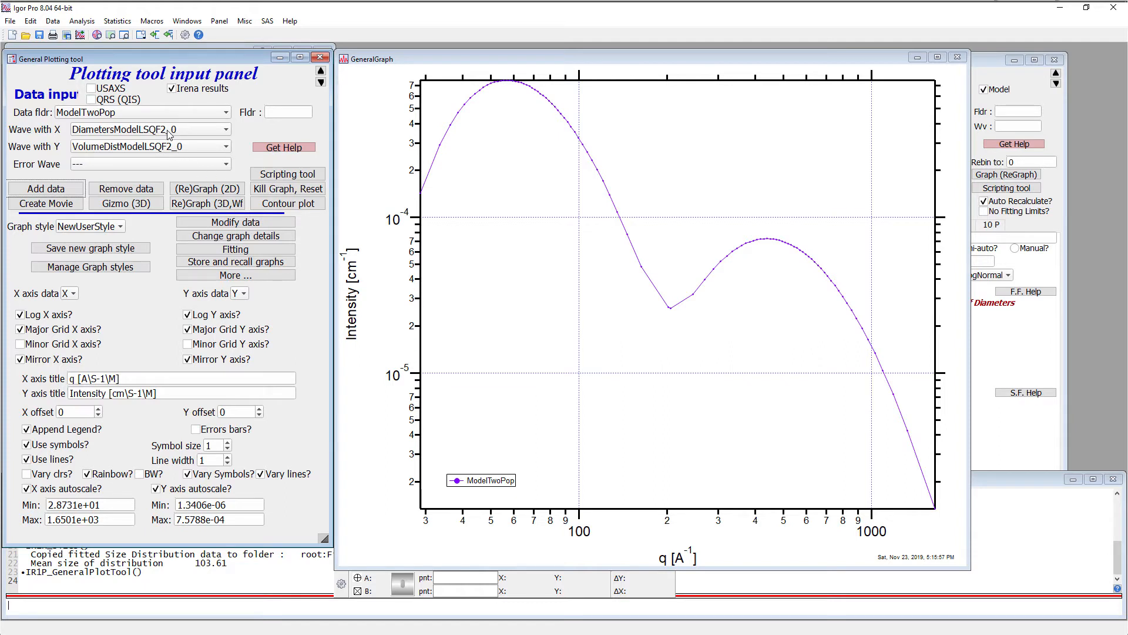
Add the FitsToTwoPops curve of SizesVolumeDistribution_0 against SizesDistDiameter_0 to the same graph
click(157, 113)
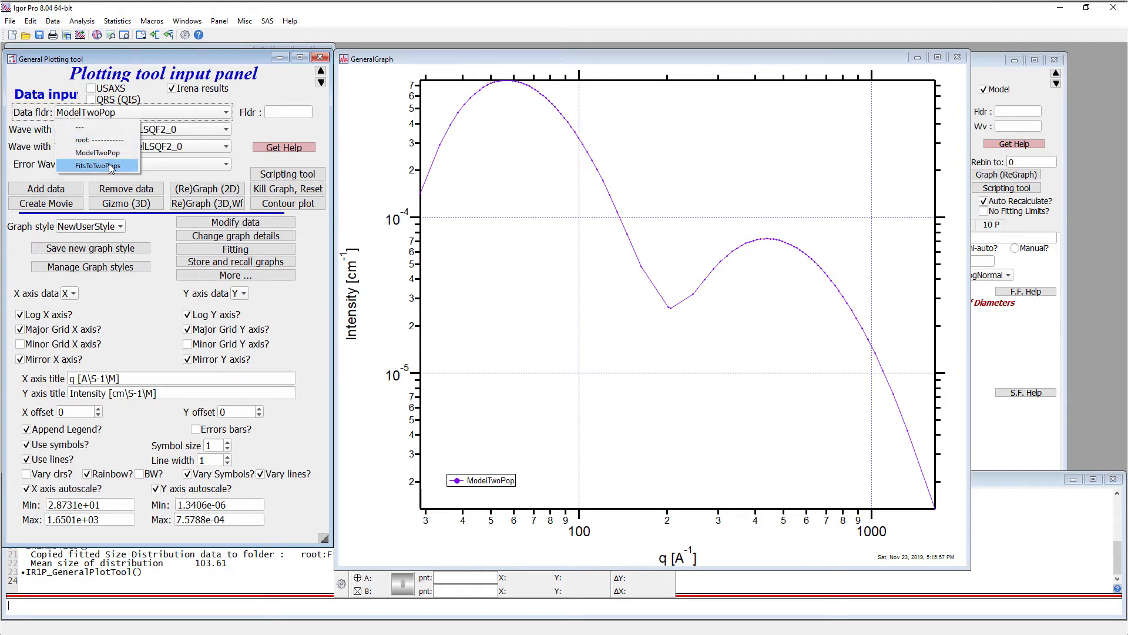
click(109, 166)
click(135, 130)
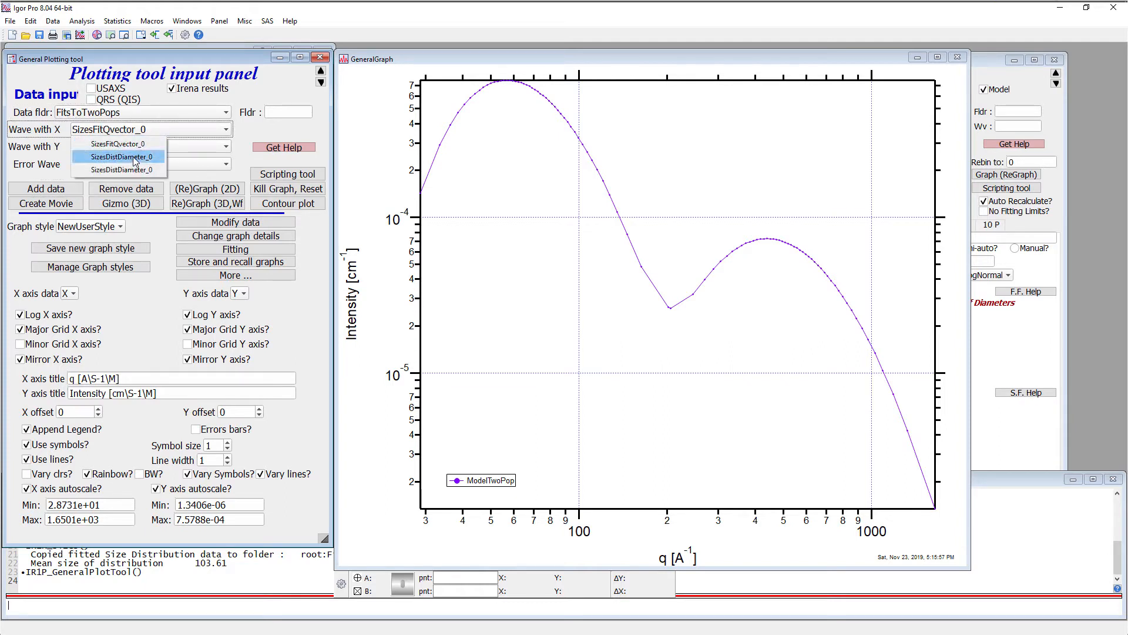
click(136, 158)
click(65, 194)
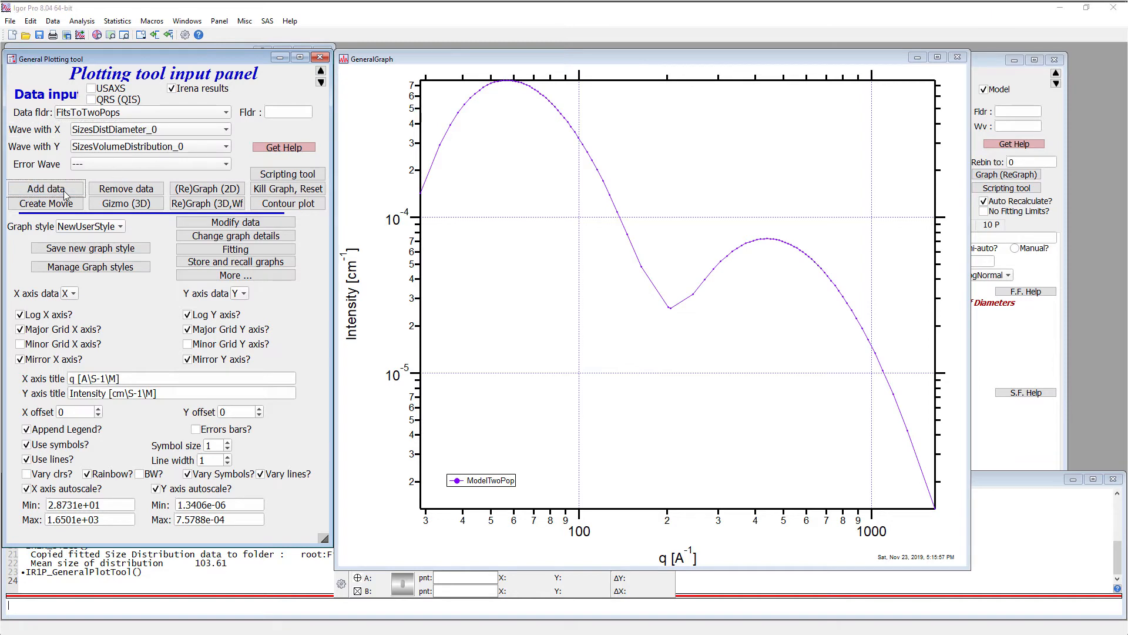
click(300, 199)
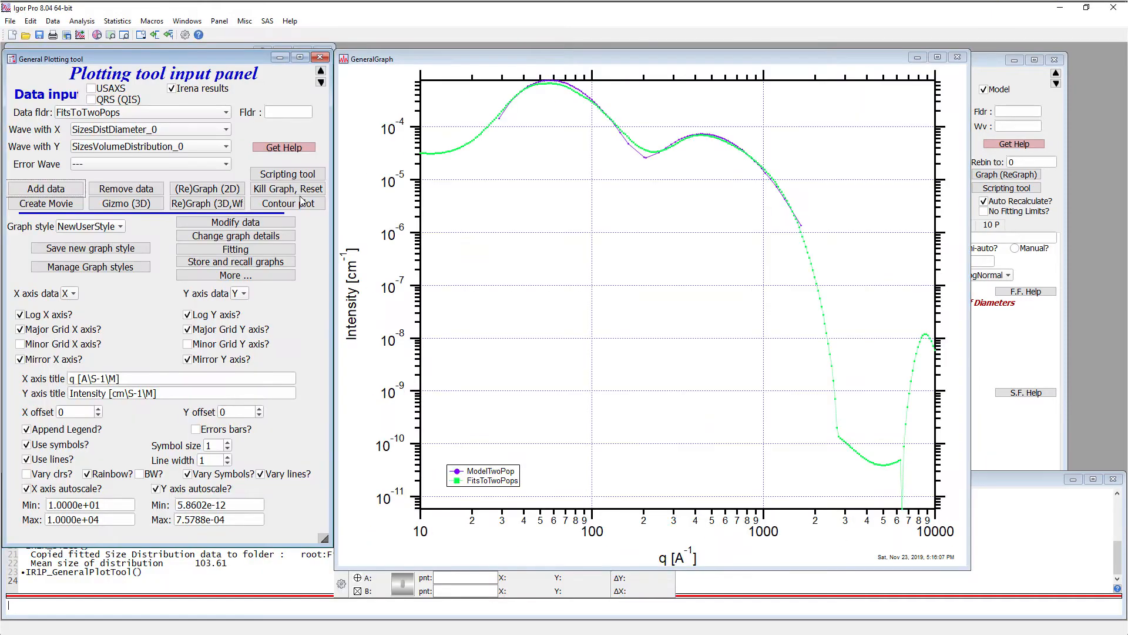
Apply the VolumeDistribution graph style with a logarithmic X axis, and move the legend to the empty area beyond the main peak
click(88, 227)
click(78, 307)
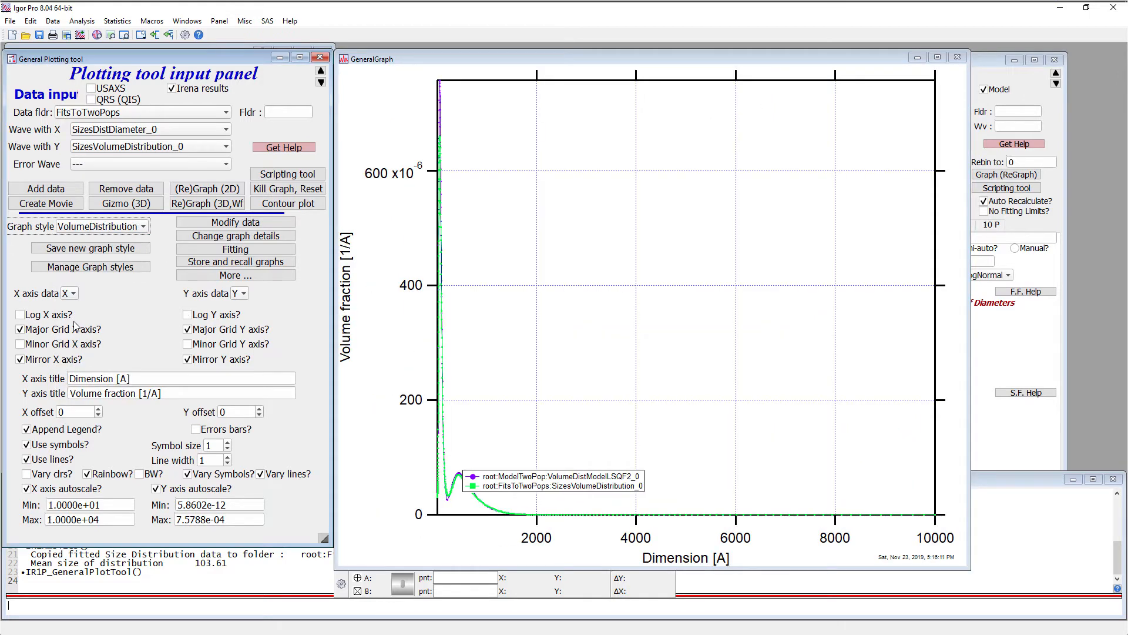
click(19, 315)
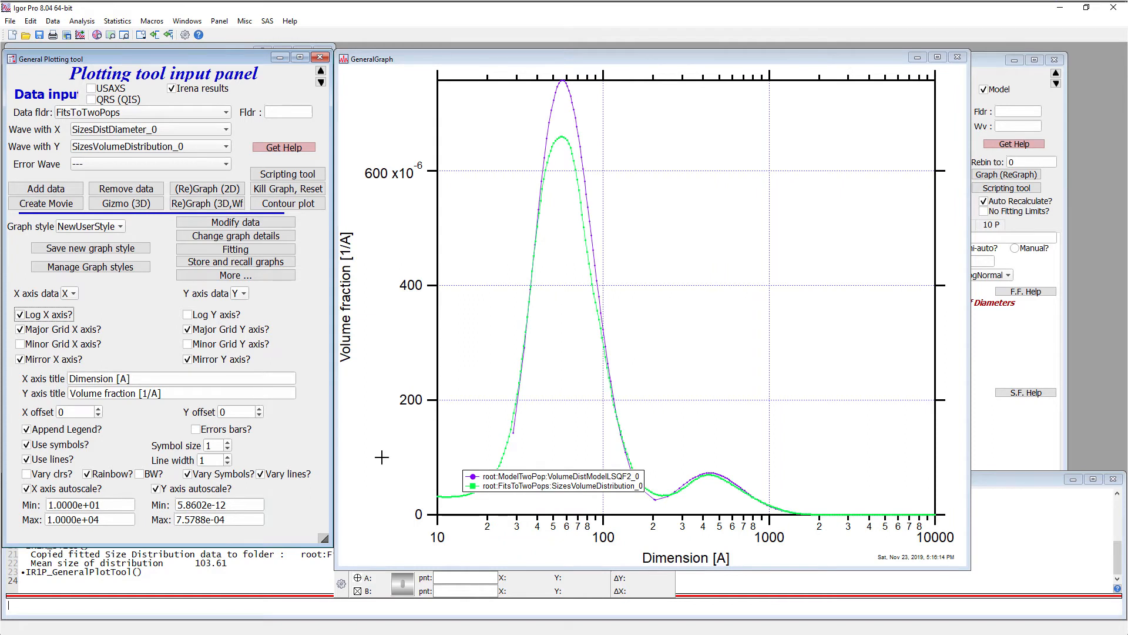
drag(561, 489, 702, 265)
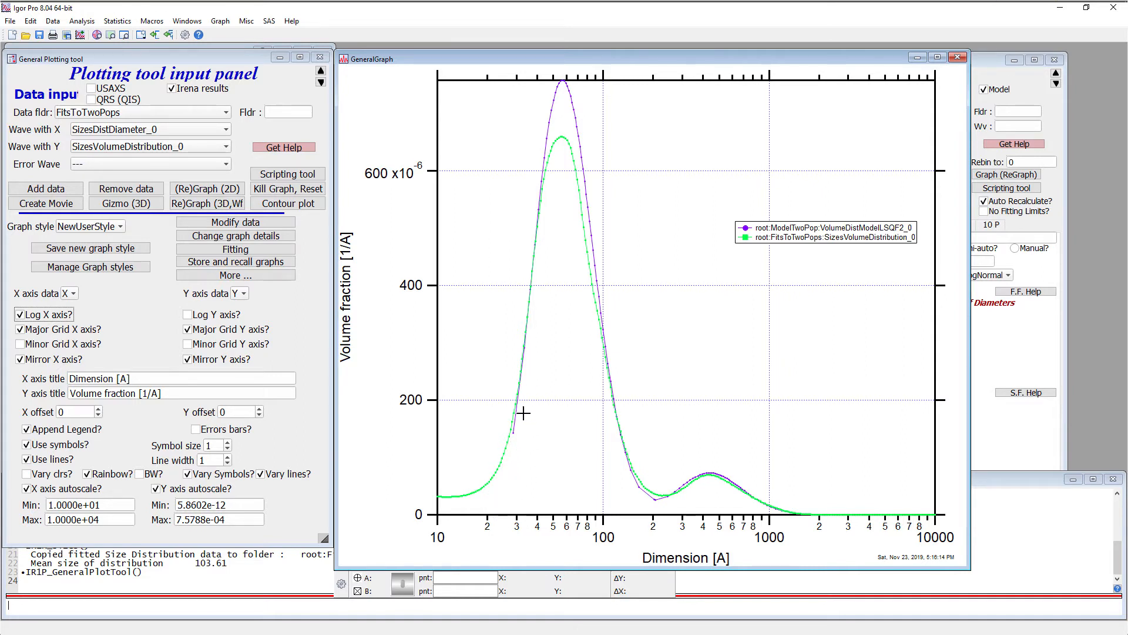
Compare the first population's parameters in Modeling II with the plotted distributions, and close the graph and the plotting tool
click(1017, 433)
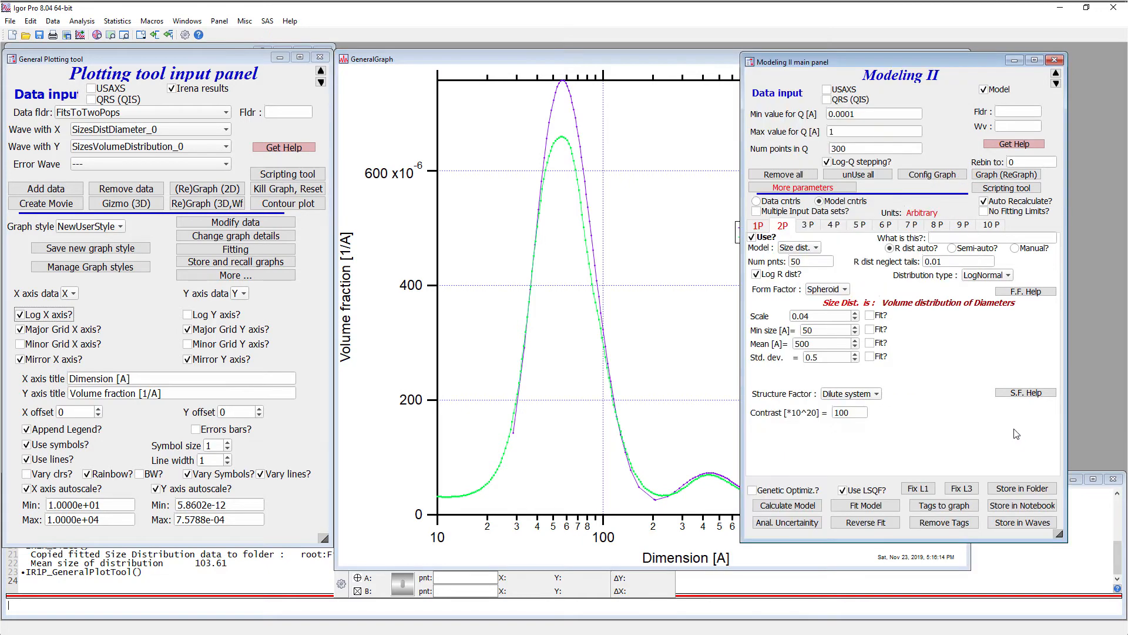
click(759, 227)
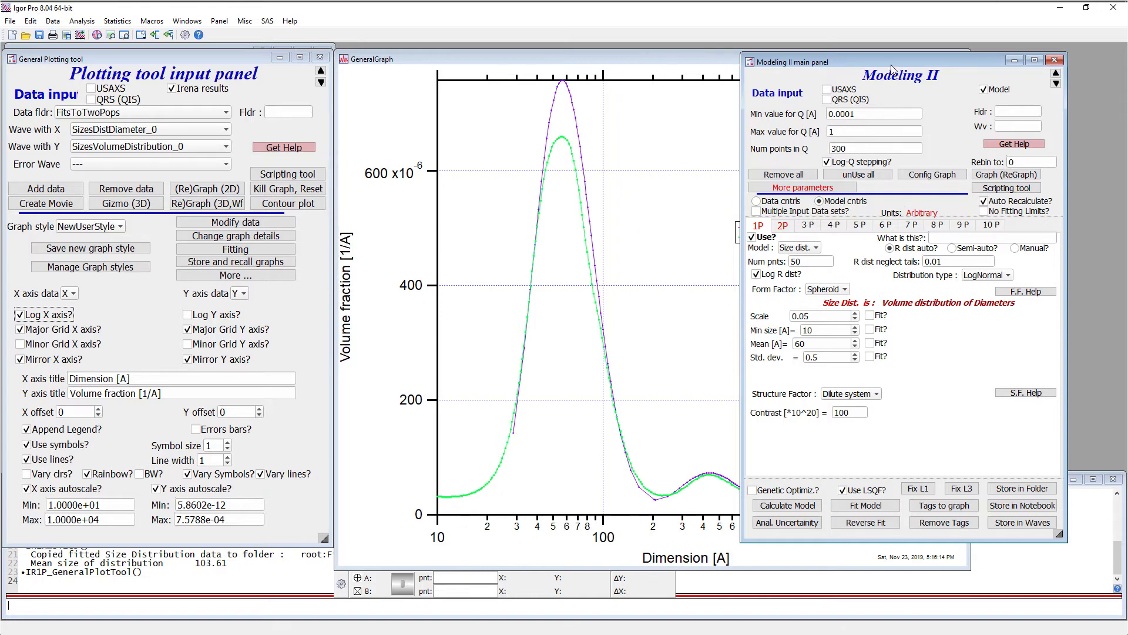
drag(891, 69, 847, 53)
click(750, 57)
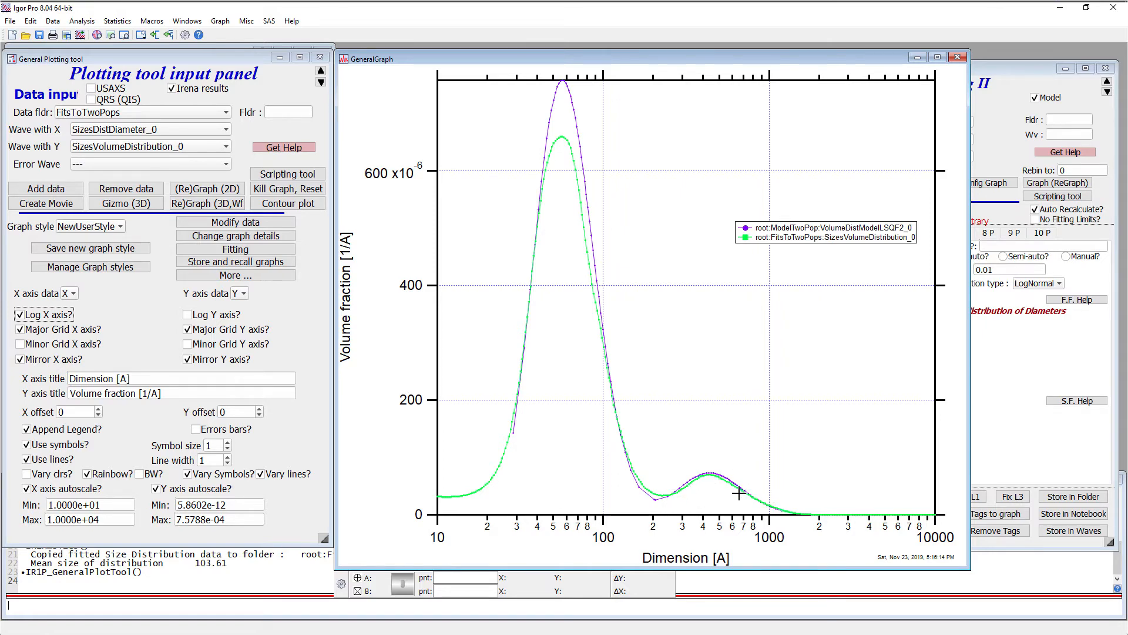
click(958, 57)
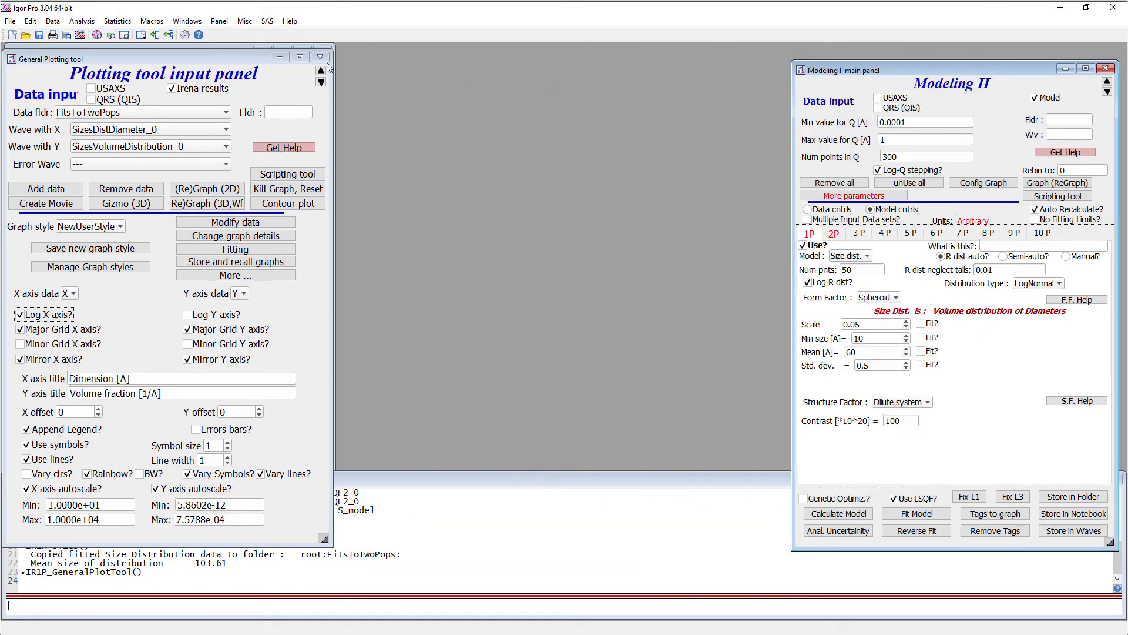
click(319, 57)
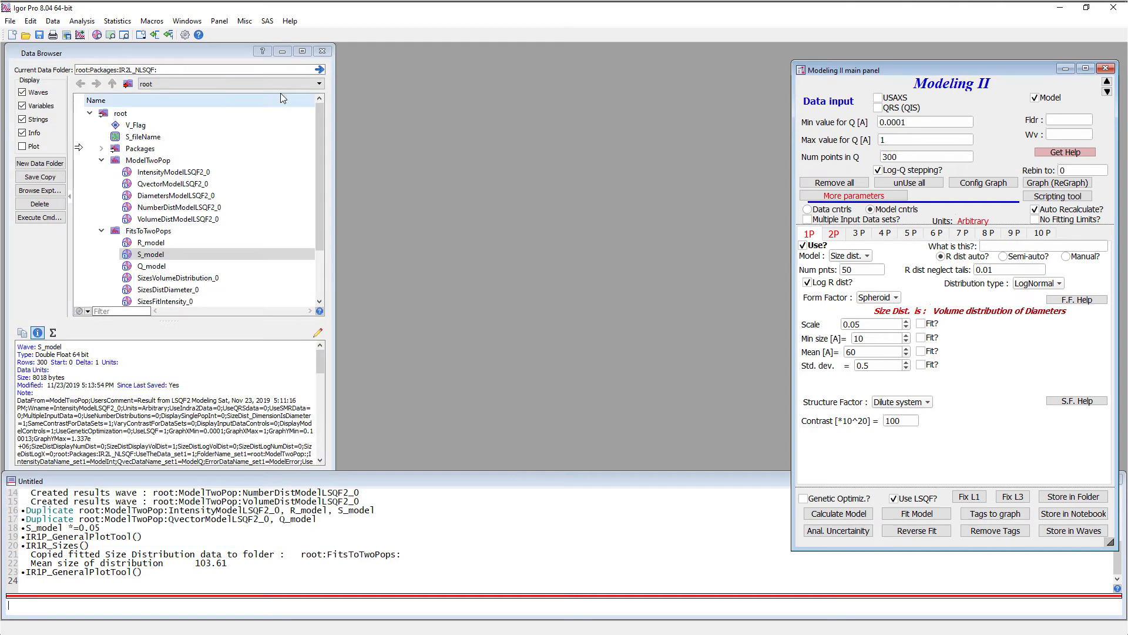
Open the Unified Fit tool and graph the QRS data from the FitsToTwoPops folder
click(267, 21)
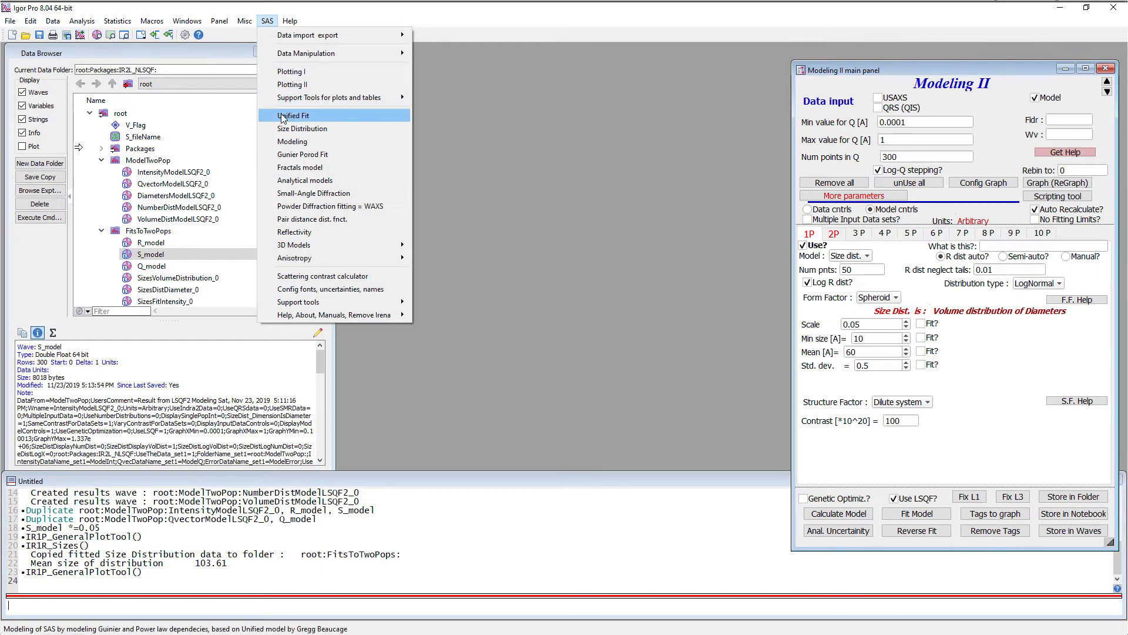
click(283, 115)
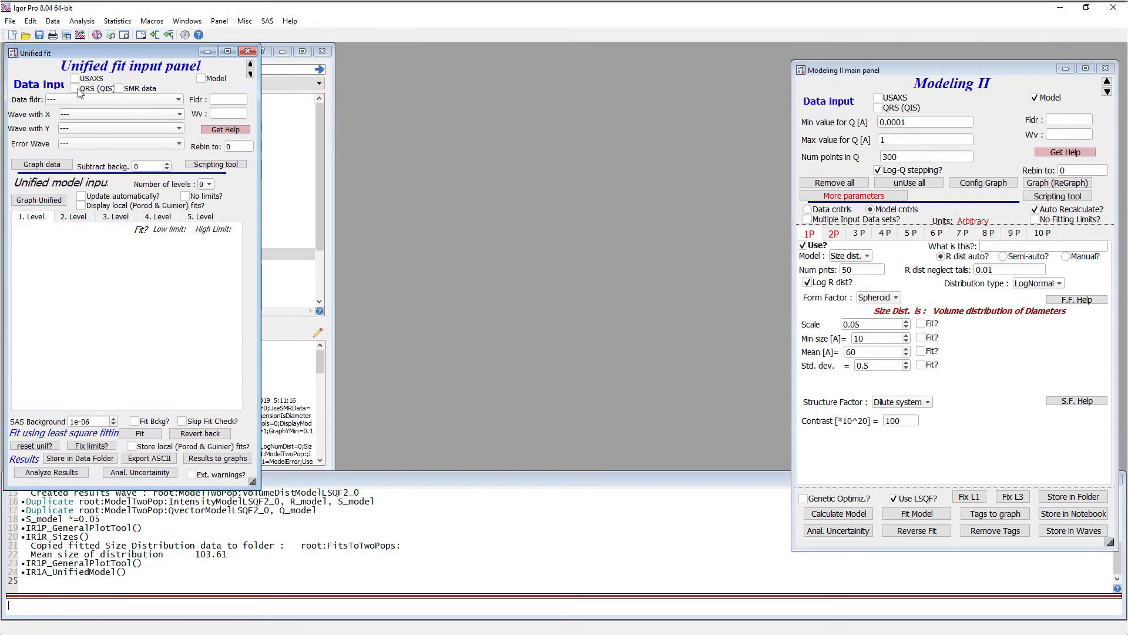
click(77, 89)
click(89, 101)
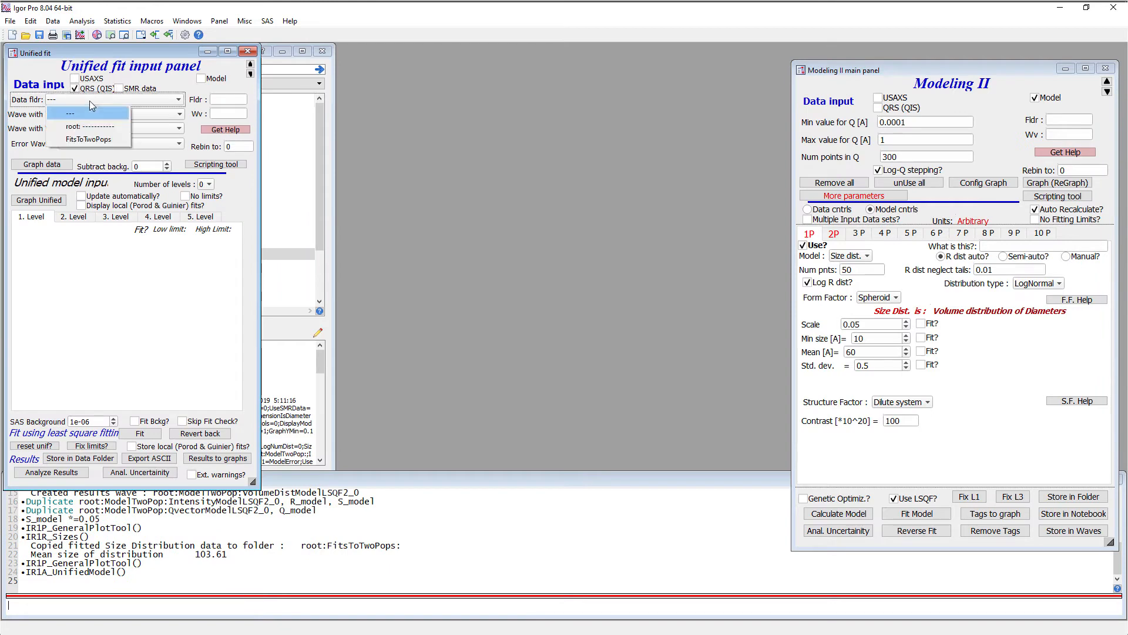
click(76, 128)
click(43, 166)
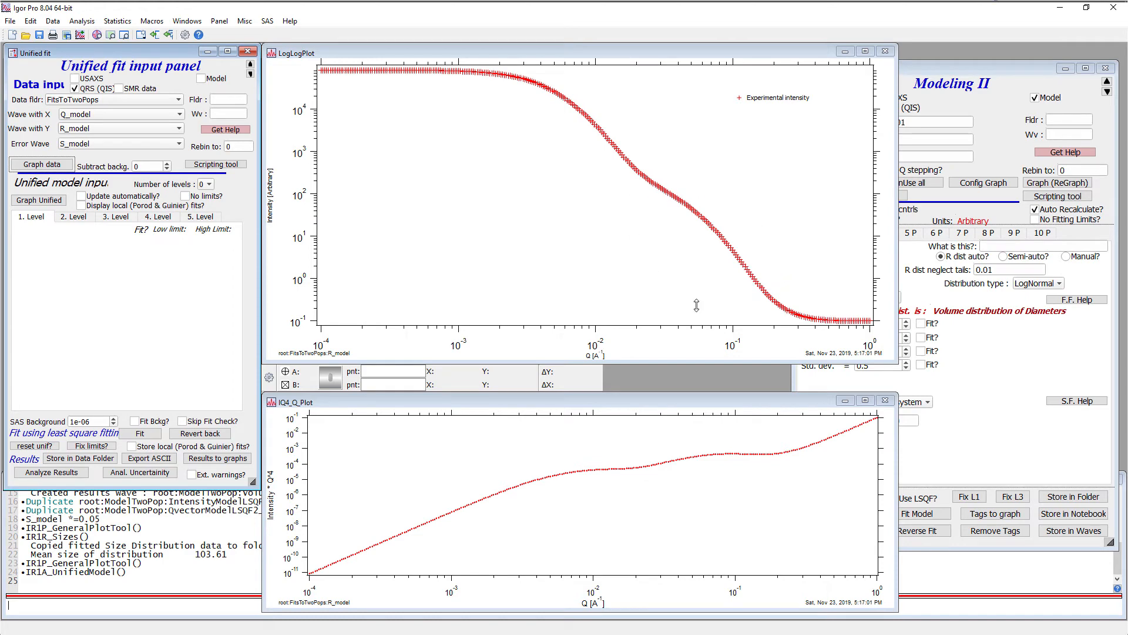
Set the number of levels to 1 and fit G and Rg between cursors at Q of about 0.031 and 0.078
click(210, 186)
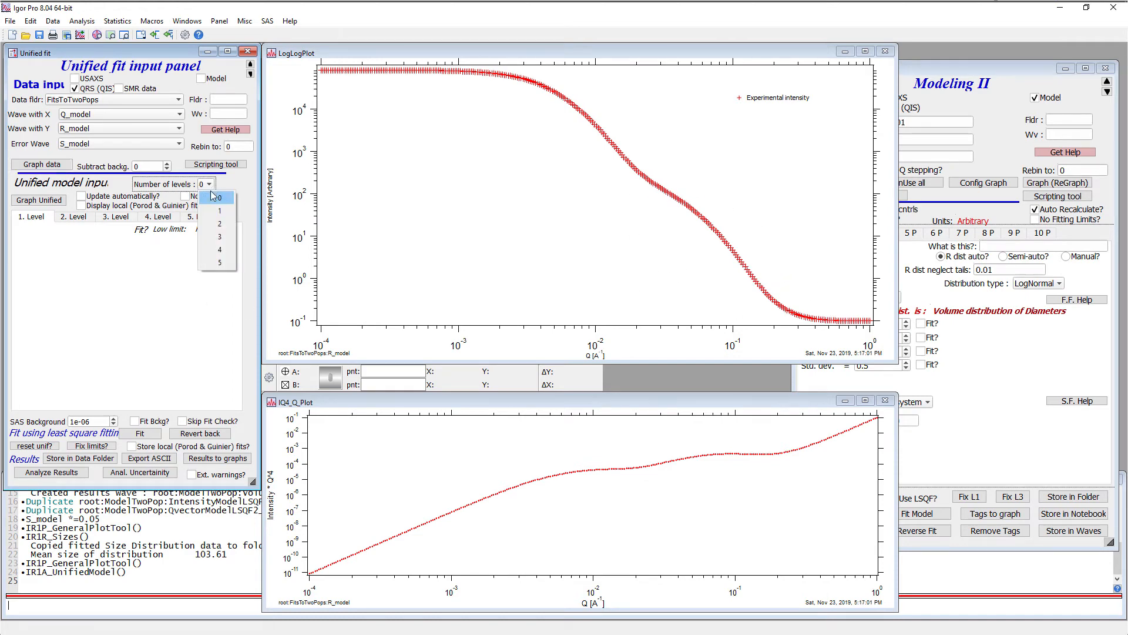
click(215, 211)
click(481, 269)
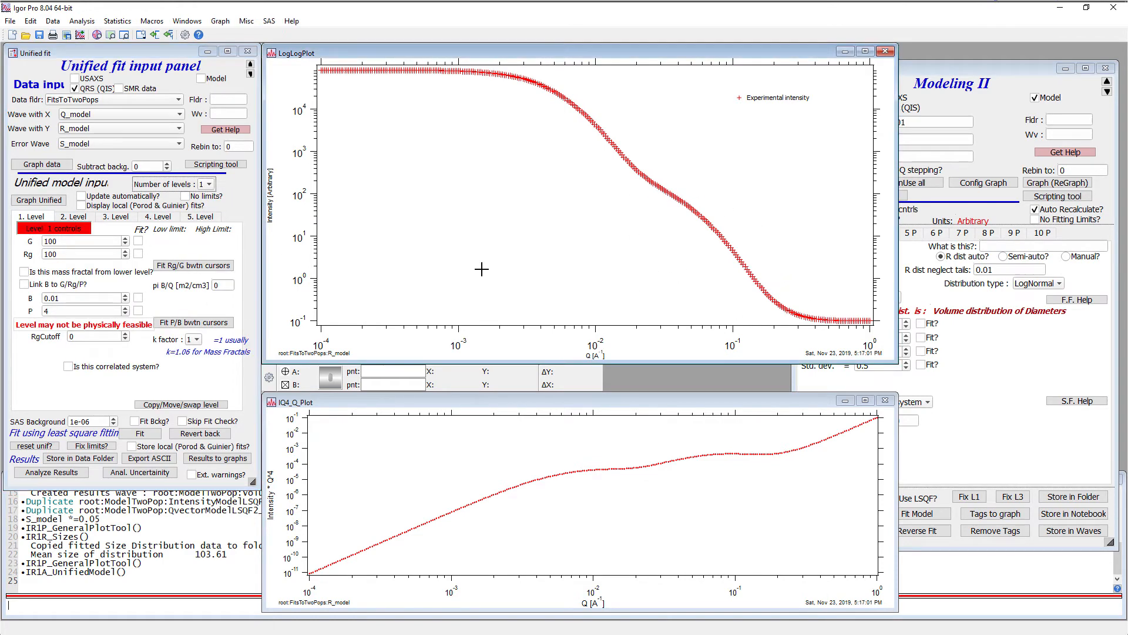
mouse_move(285, 372)
mouse_down()
mouse_move(341, 360)
mouse_move(676, 197)
mouse_move(661, 190)
mouse_up()
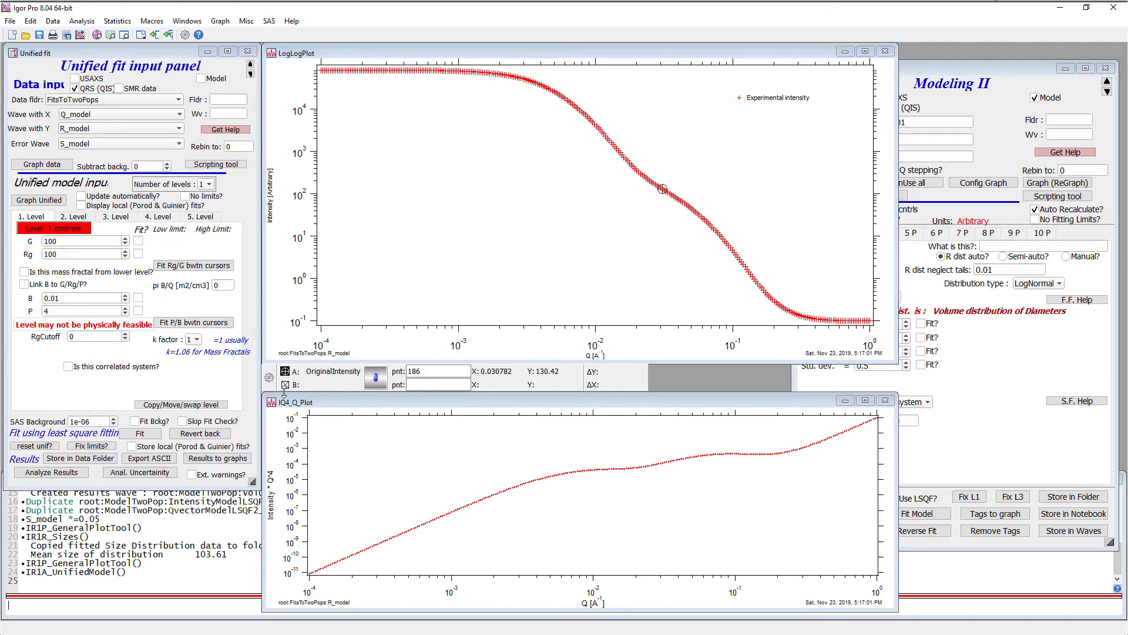
drag(286, 388, 717, 232)
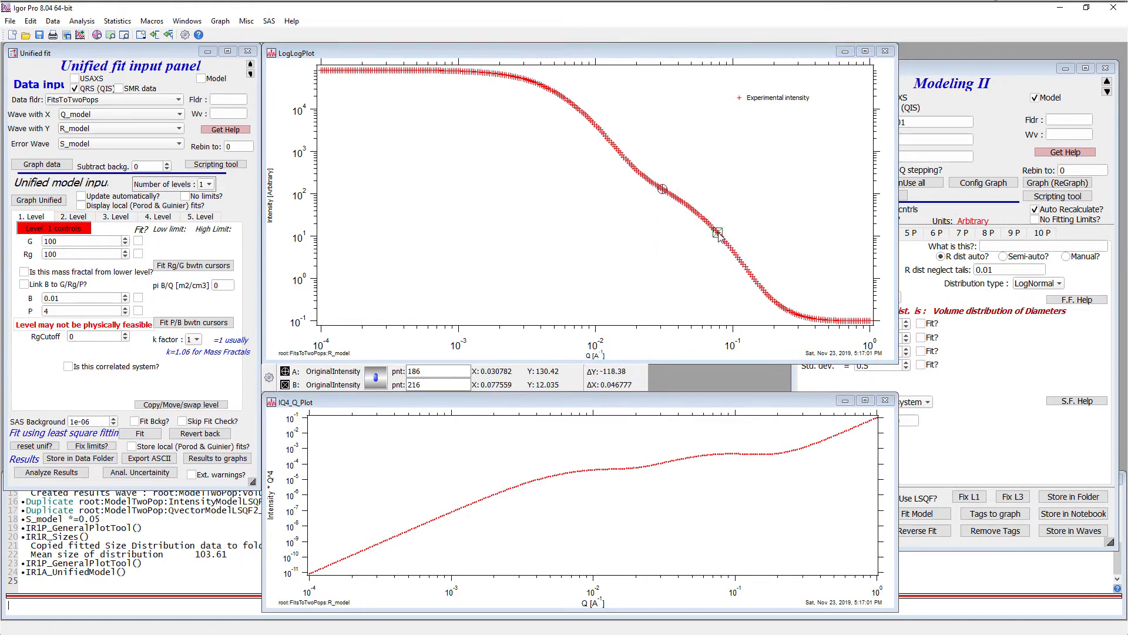
click(138, 241)
click(138, 254)
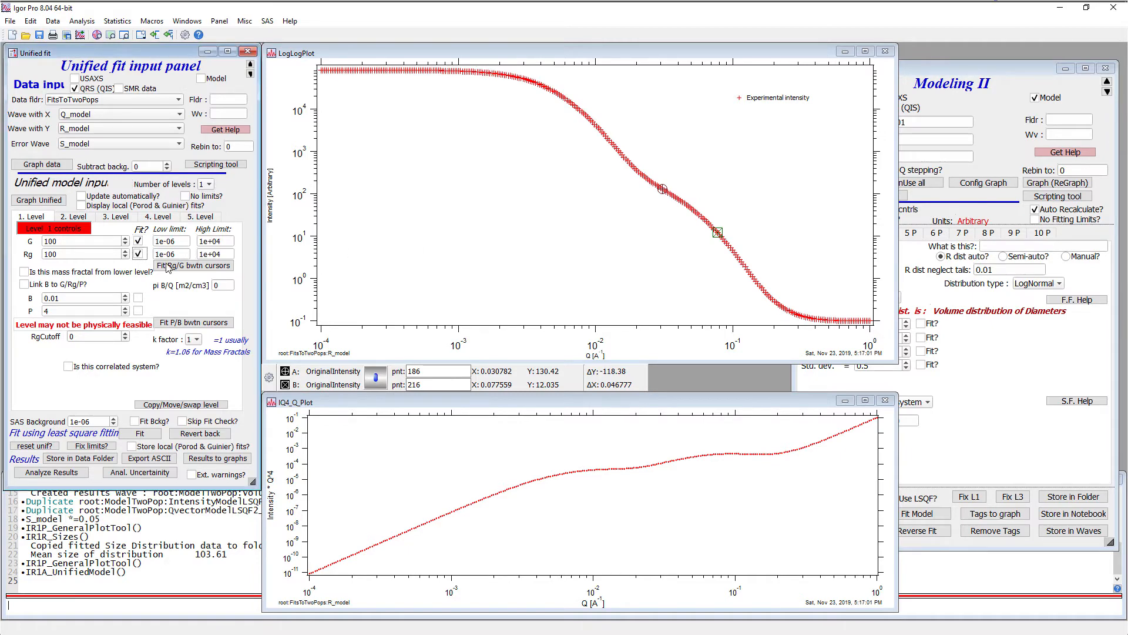
click(193, 265)
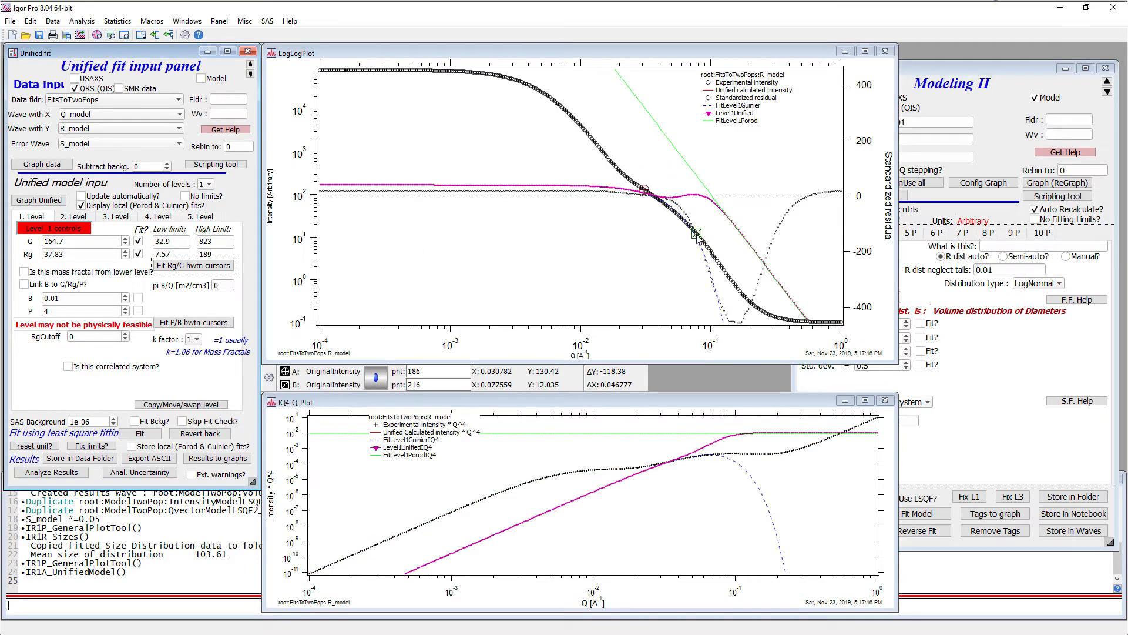
Move the cursors to Q of about 0.088 and 0.173, and fit level 1's B between them without fitting P
click(698, 236)
drag(742, 292, 742, 292)
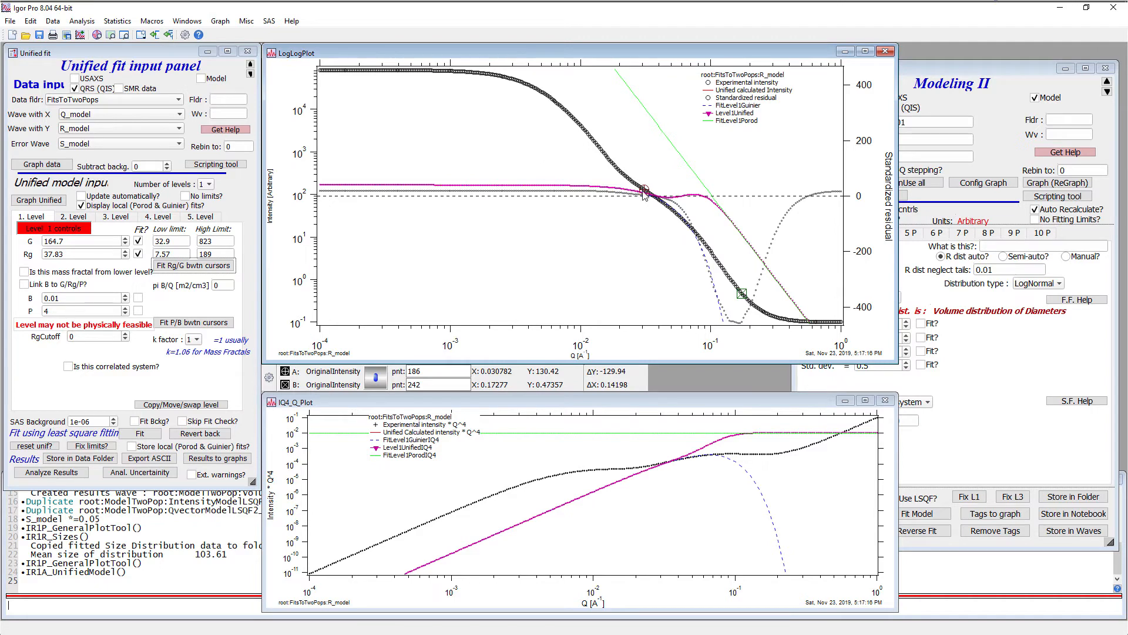
mouse_move(644, 192)
mouse_down()
mouse_move(718, 249)
mouse_move(703, 242)
mouse_up()
click(139, 299)
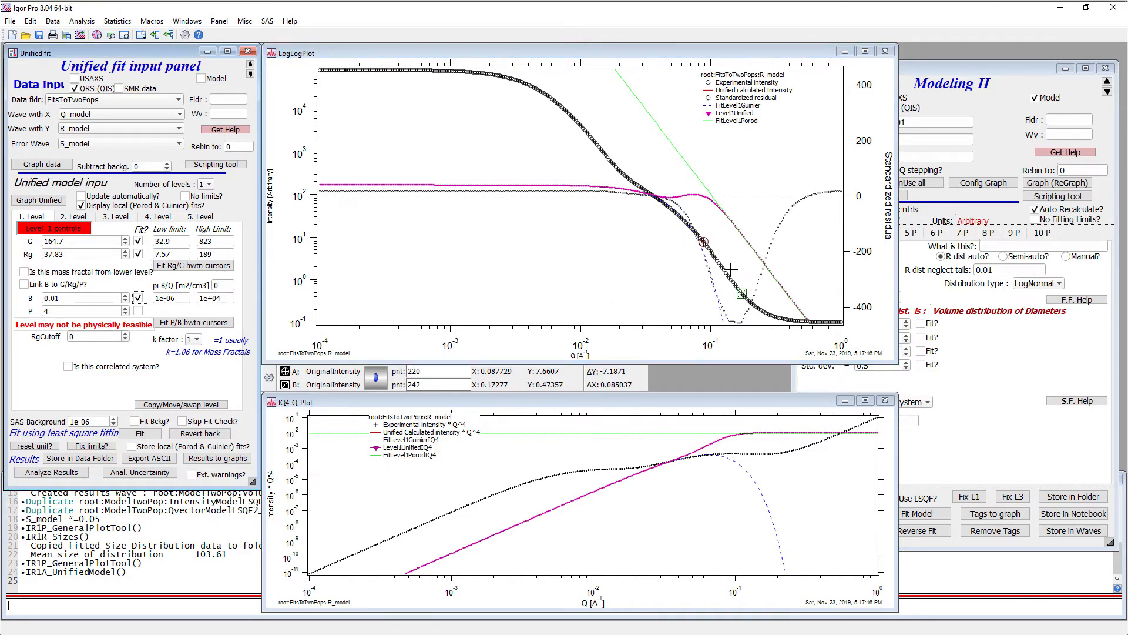
click(178, 325)
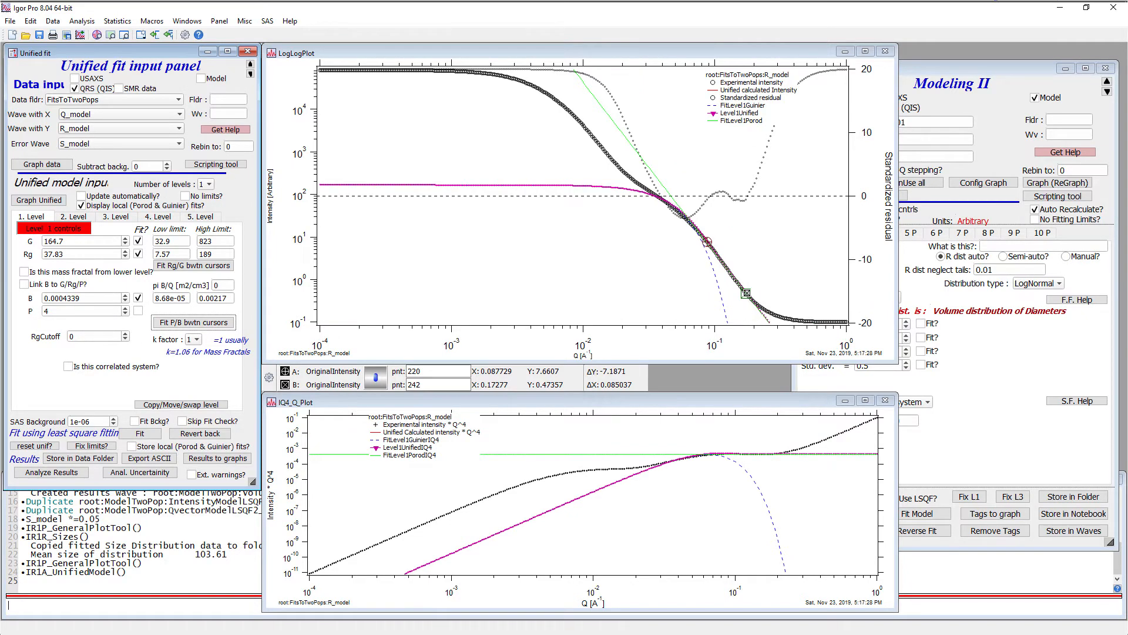
Move the second cursor to the high-Q end of the data and set the SAS background to 0.1
drag(747, 293, 845, 323)
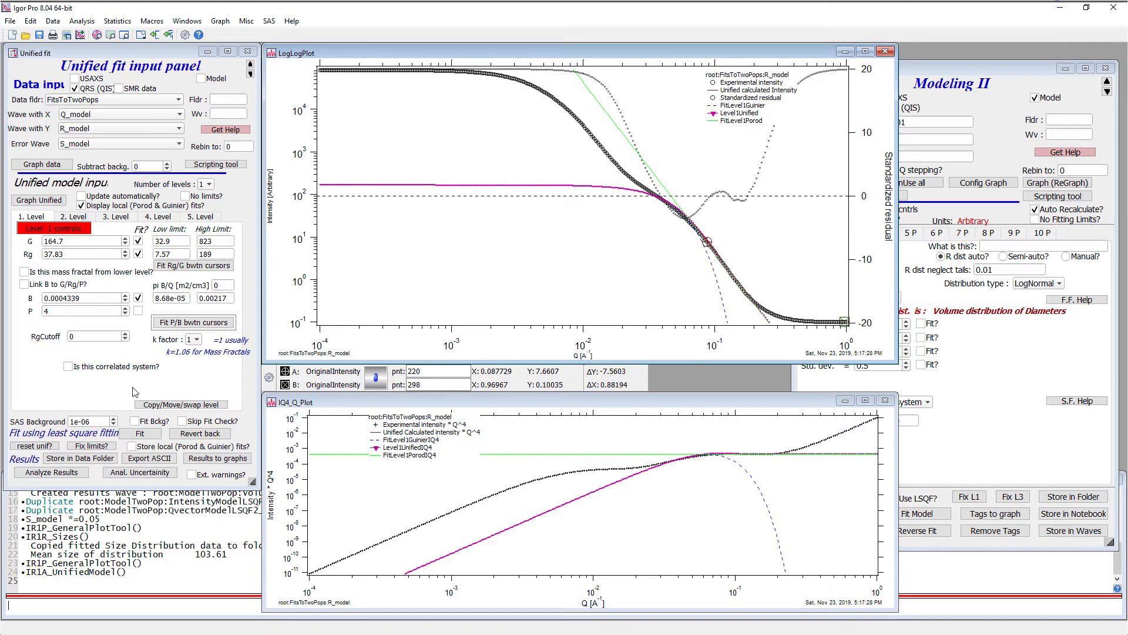
double_click(93, 422)
text(0.1)
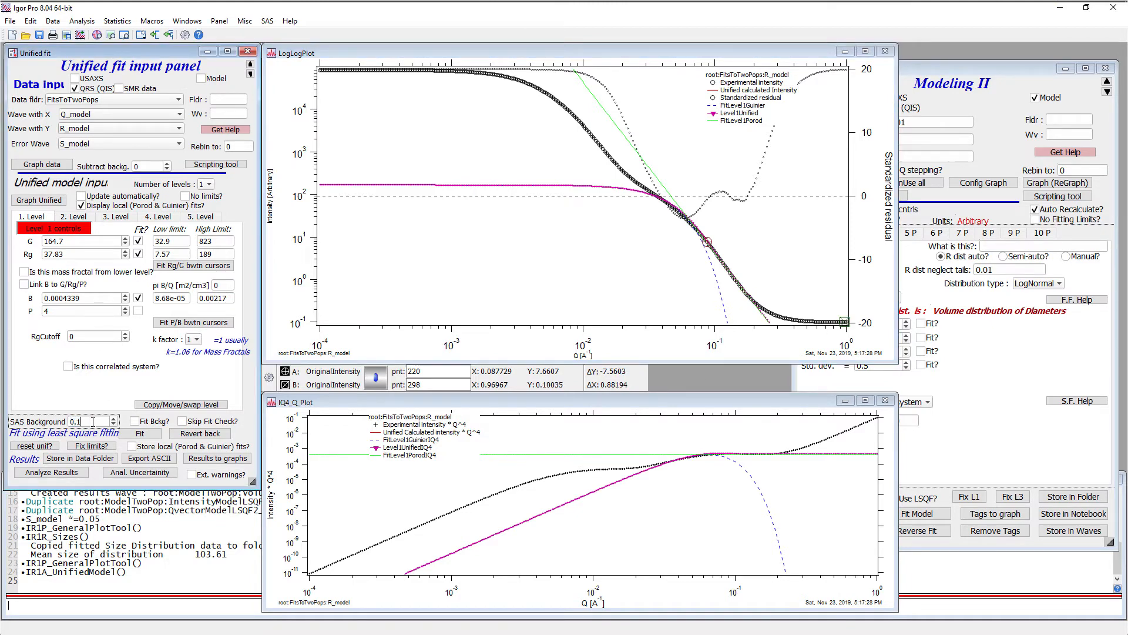
Set the number of levels to 2 and fit level 2's G and Rg between cursors at Q of about 0.0009 and 0.0098
drag(844, 322, 601, 147)
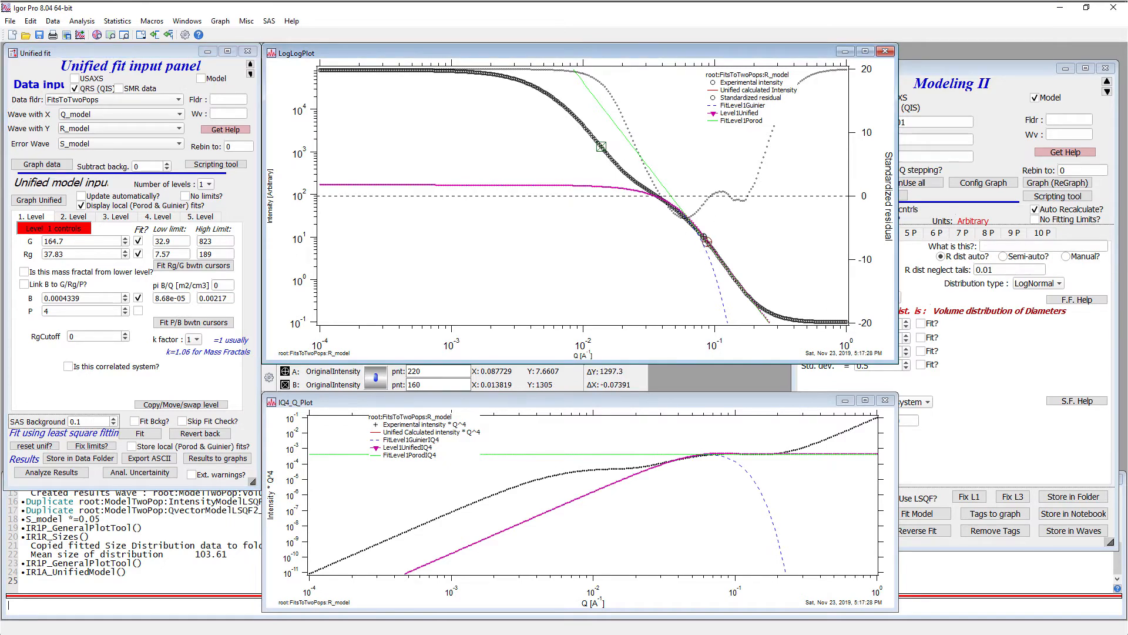
drag(706, 242, 447, 71)
drag(582, 125, 583, 125)
click(207, 186)
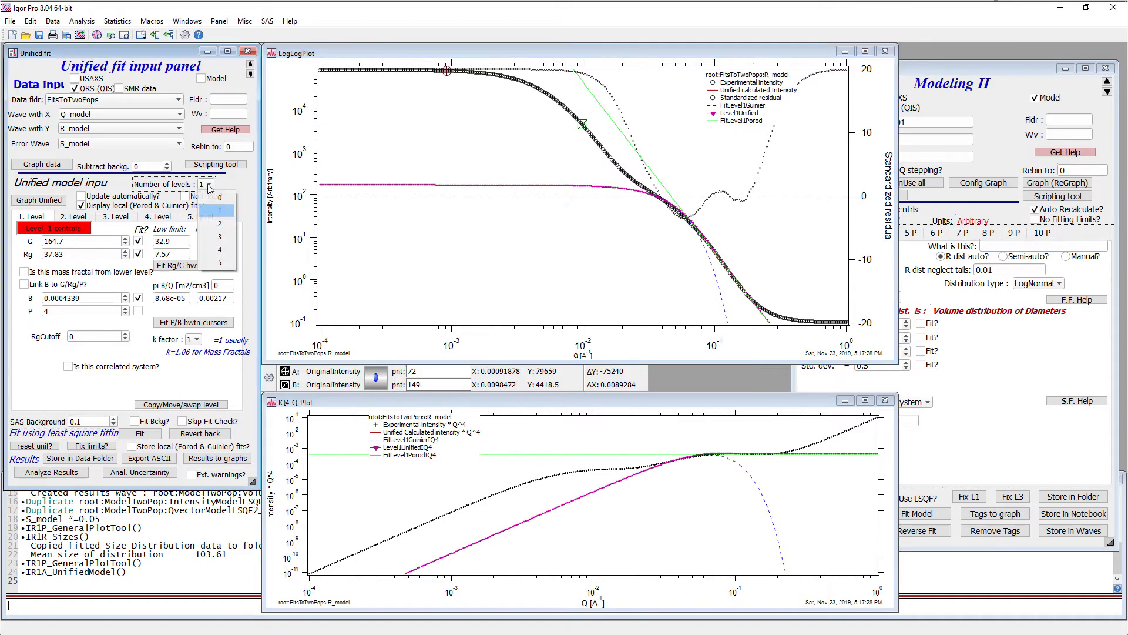
click(213, 224)
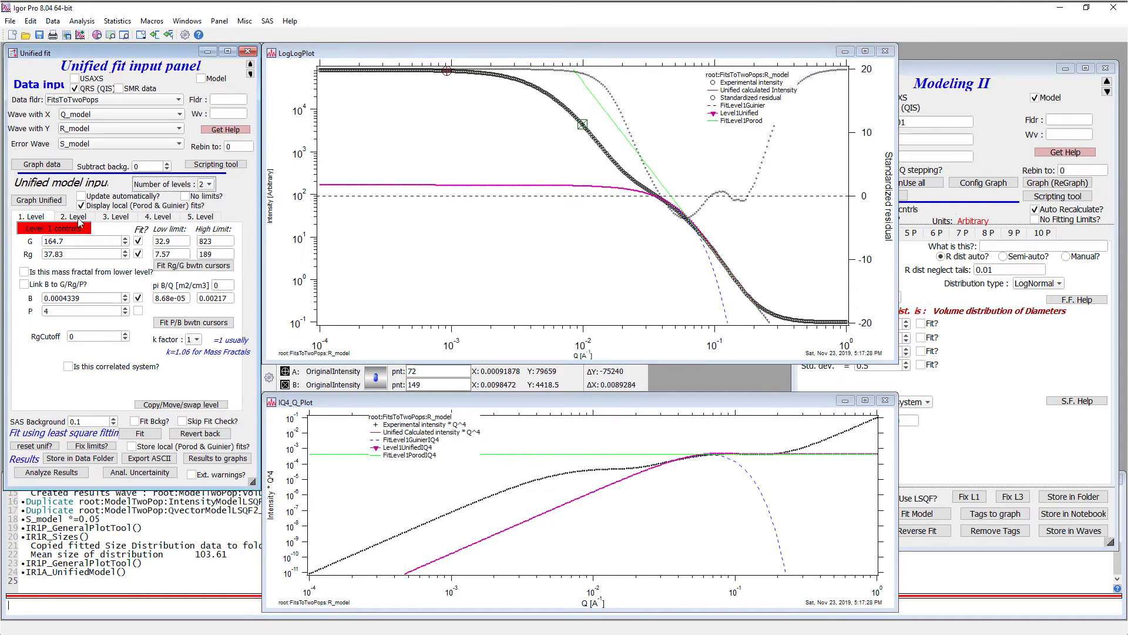
click(77, 217)
click(139, 241)
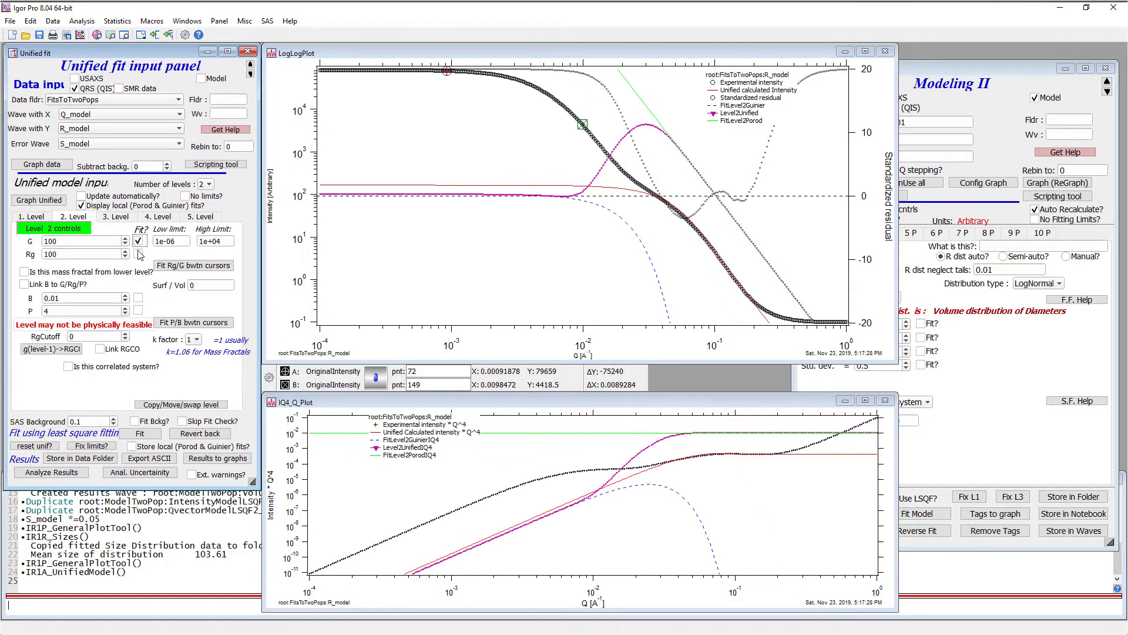
click(139, 254)
click(170, 266)
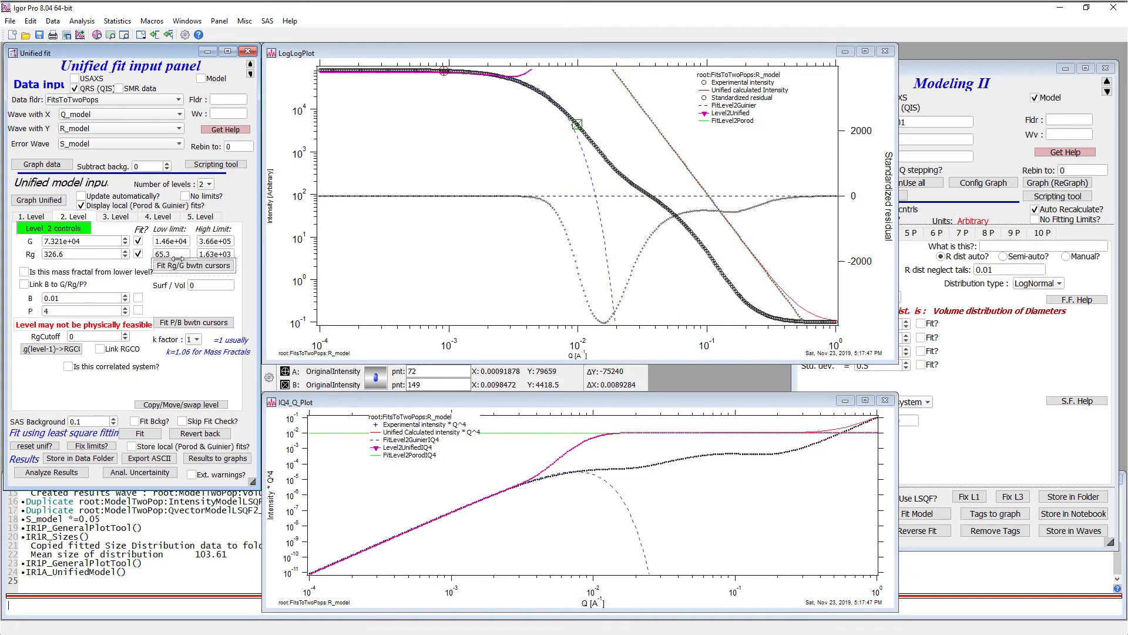
Move the cursors to Q of about 0.0093 and 0.016, and fit level 2's B between them without fitting P
mouse_move(578, 125)
mouse_down()
mouse_move(604, 157)
mouse_move(573, 121)
mouse_up()
click(138, 299)
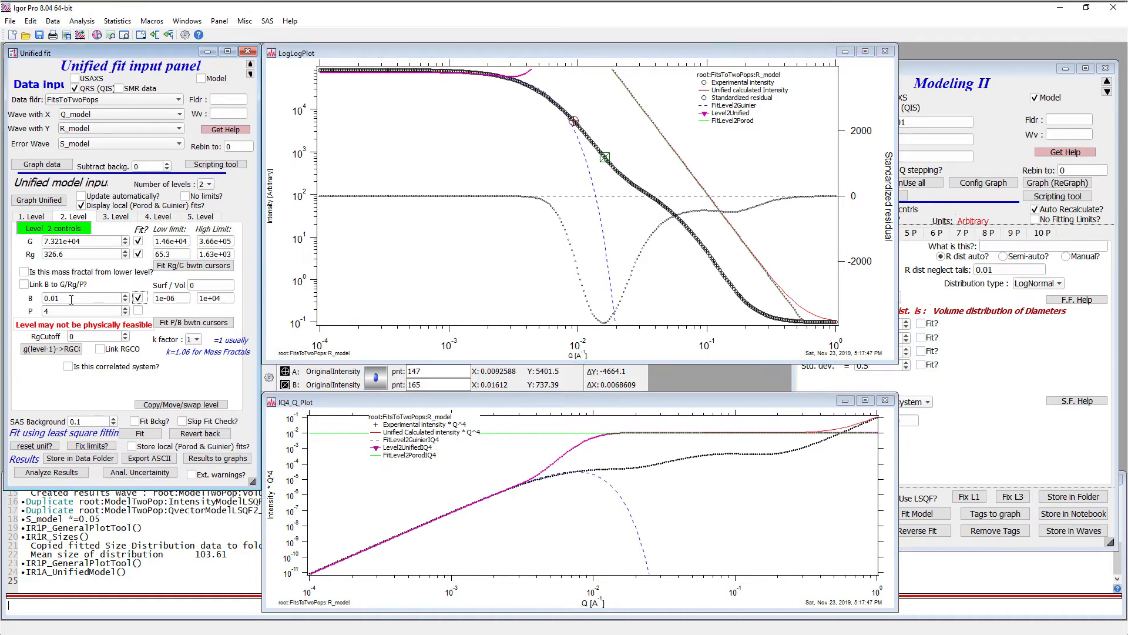
click(170, 323)
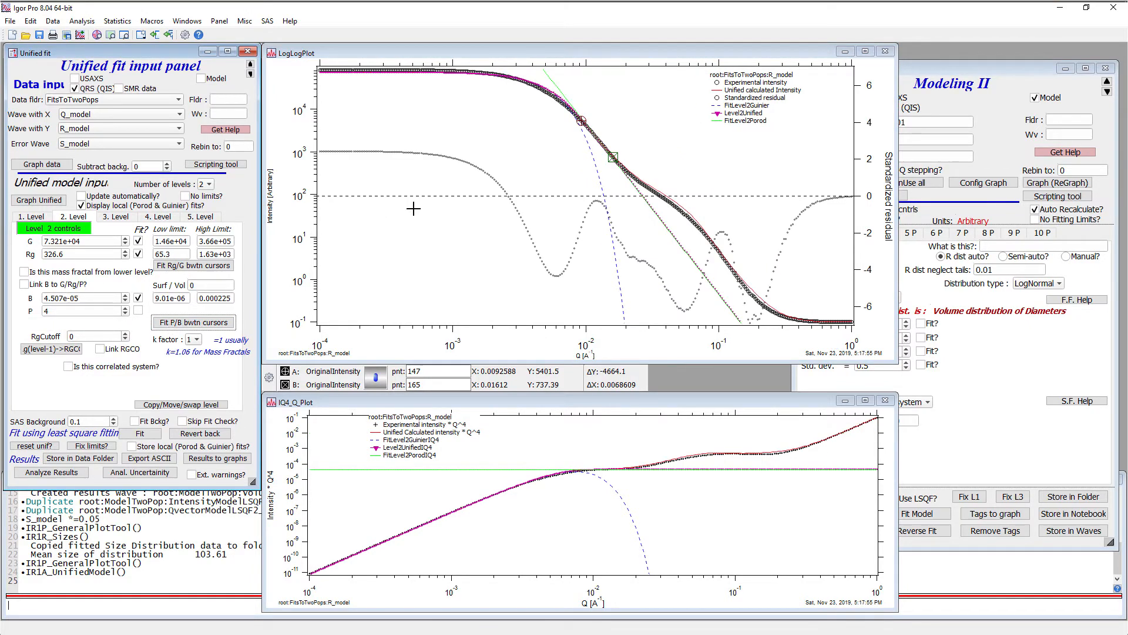
Run the least-squares fit of both levels, including the background, between cursors at Q of about 0.0007 and 0.88
click(586, 125)
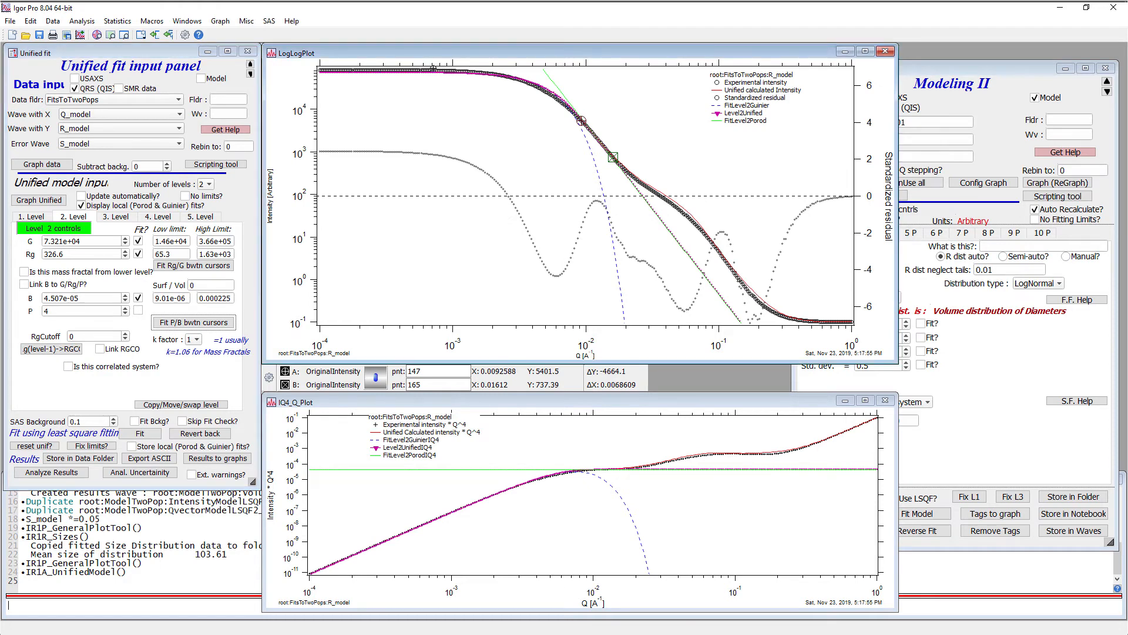
drag(432, 68, 432, 70)
drag(847, 325, 845, 322)
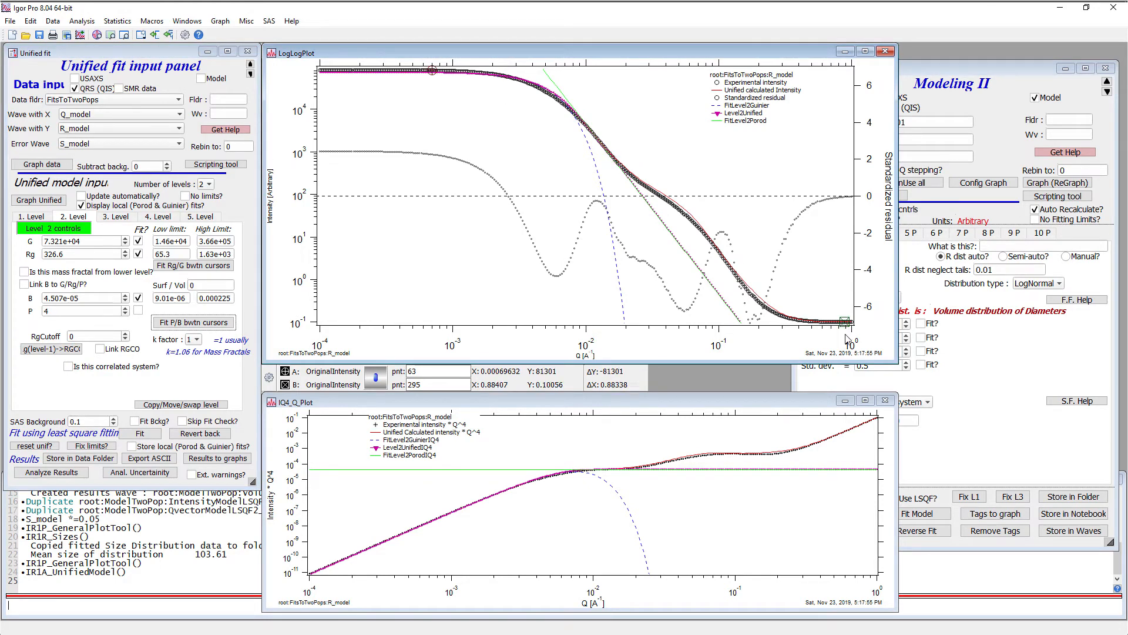
click(134, 421)
click(138, 434)
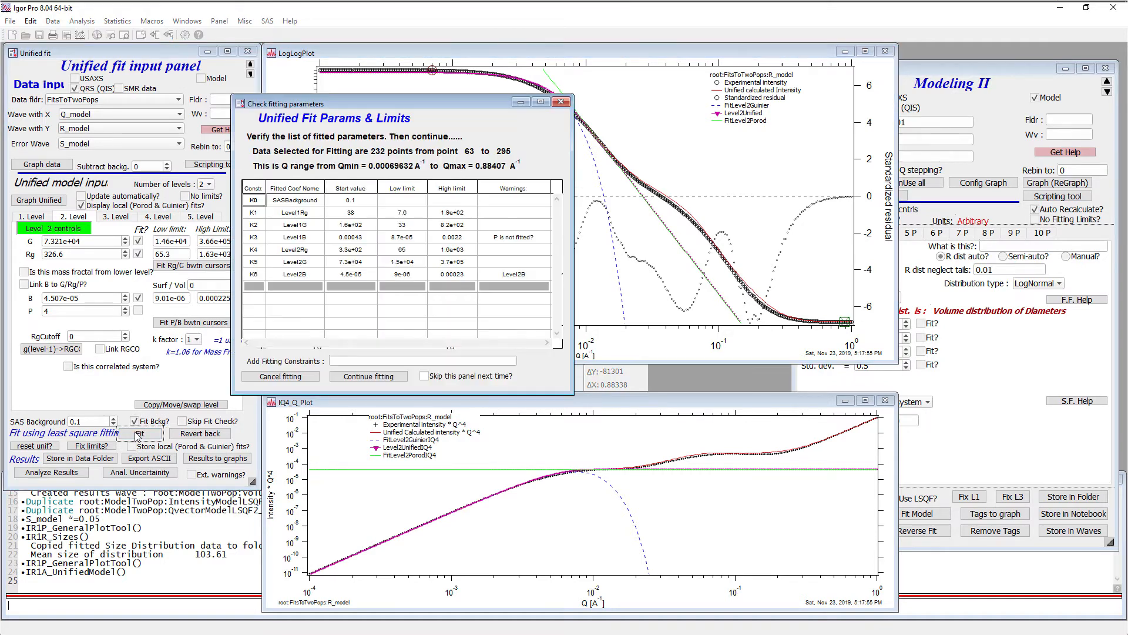
click(374, 379)
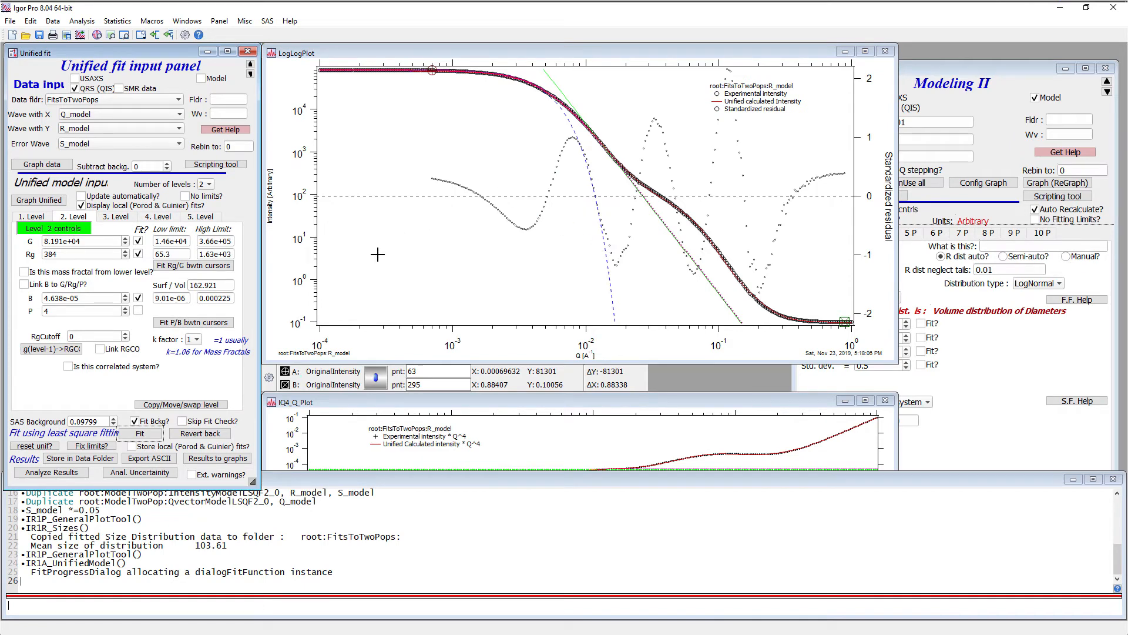
Check the first and second populations' parameters in Modeling II against the Unified Fit result
click(982, 391)
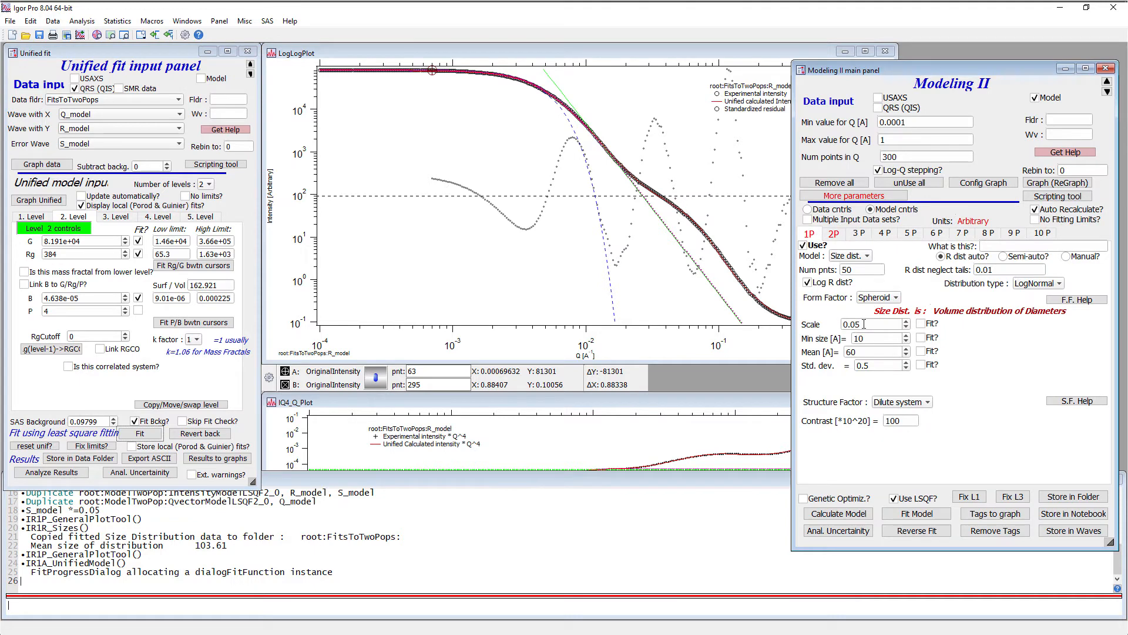
click(838, 235)
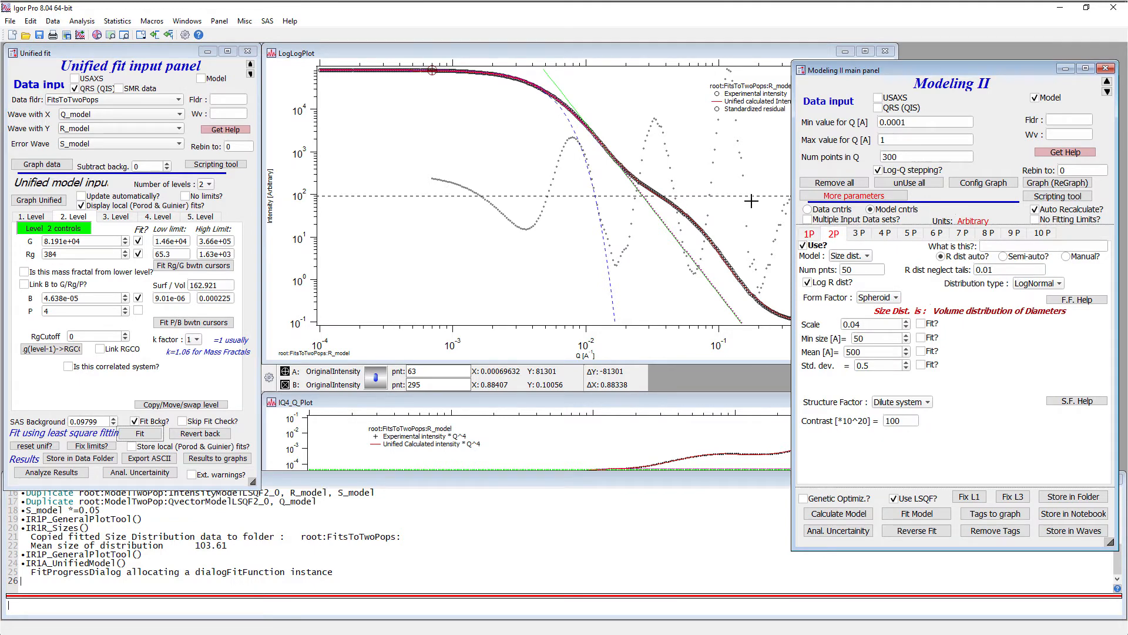
click(869, 60)
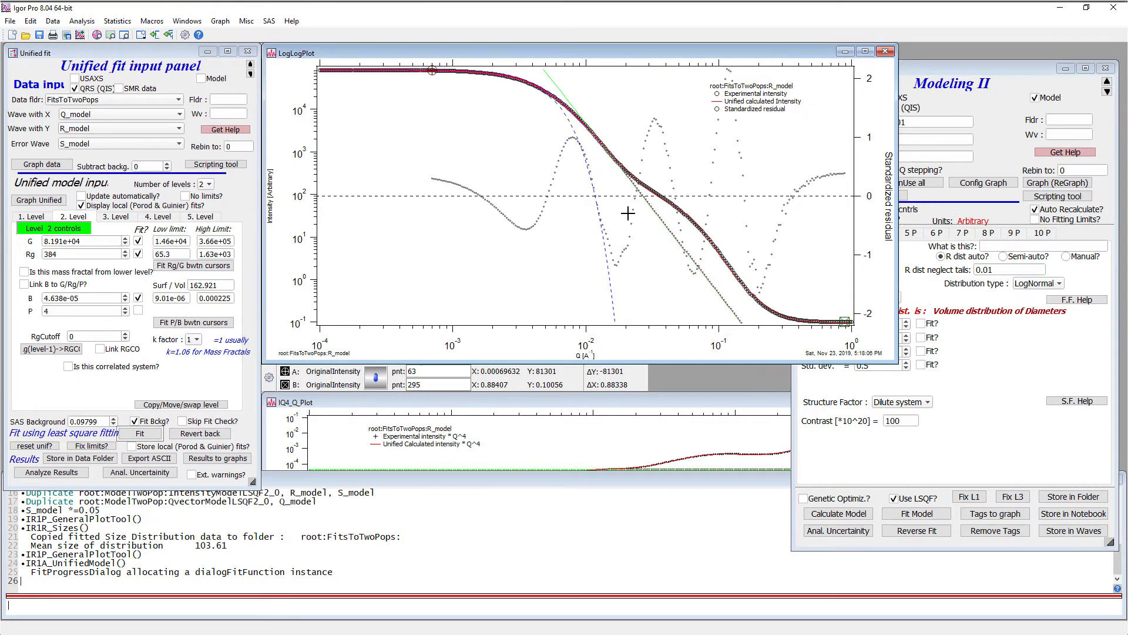
Open the analysis of the Unified Fit results, close its notebook, and evaluate level 1 with the Size distribution model
click(50, 476)
click(51, 472)
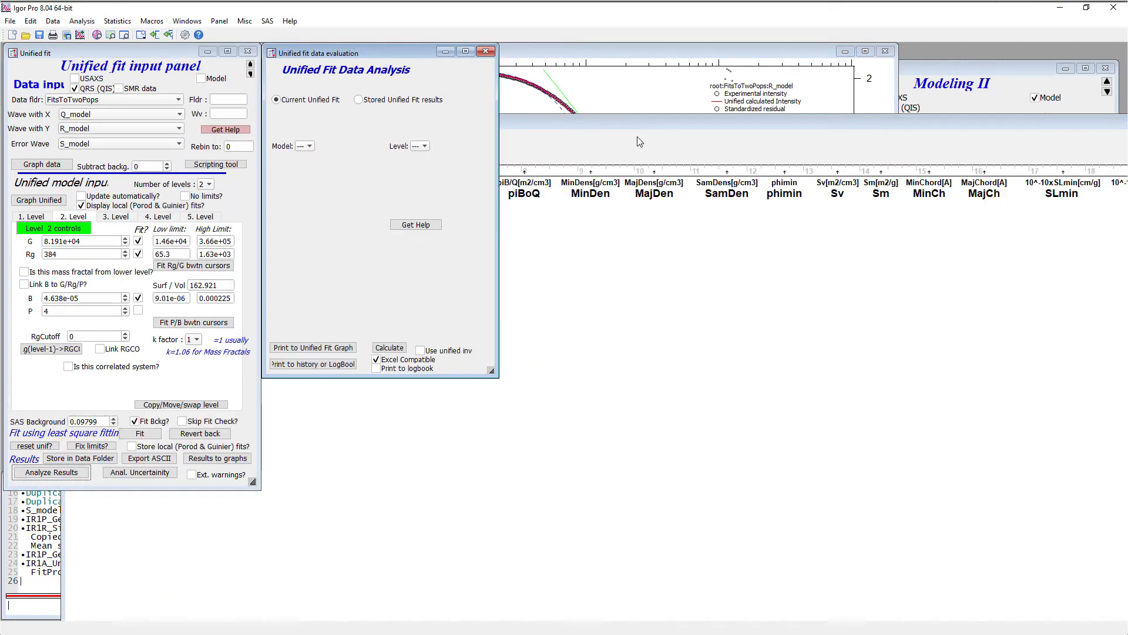
drag(652, 120, 399, 179)
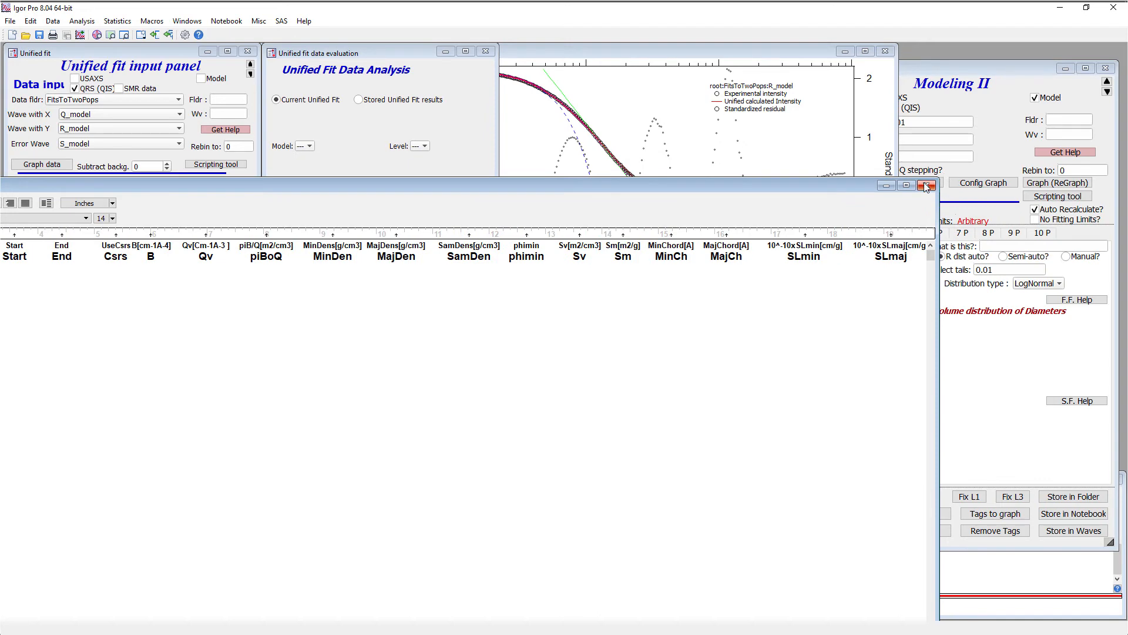
click(928, 184)
click(309, 146)
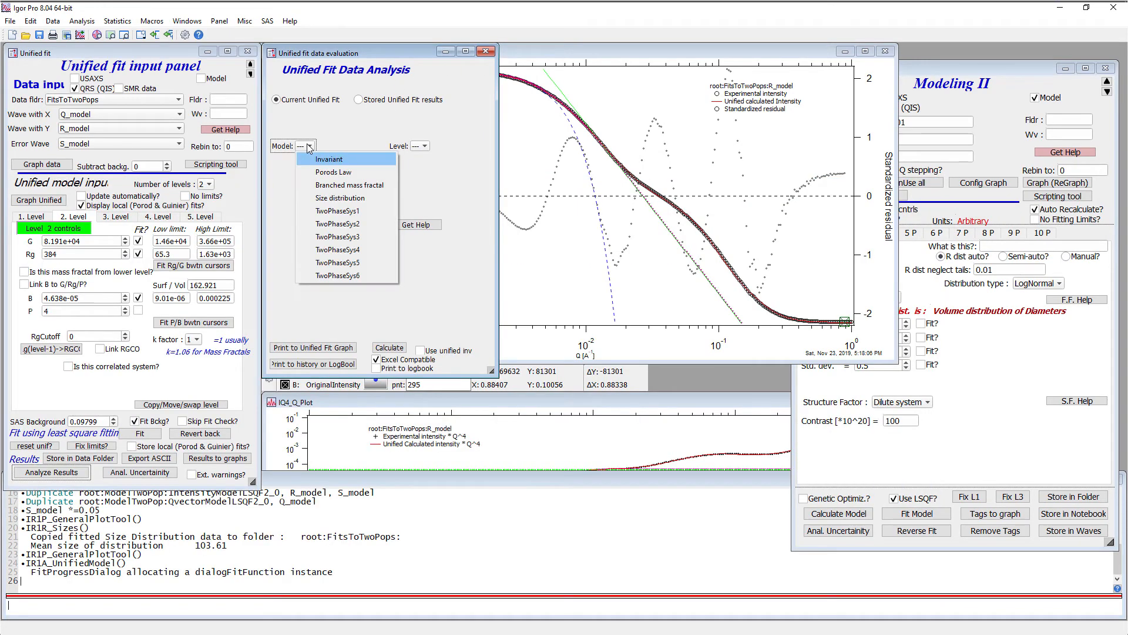
click(317, 199)
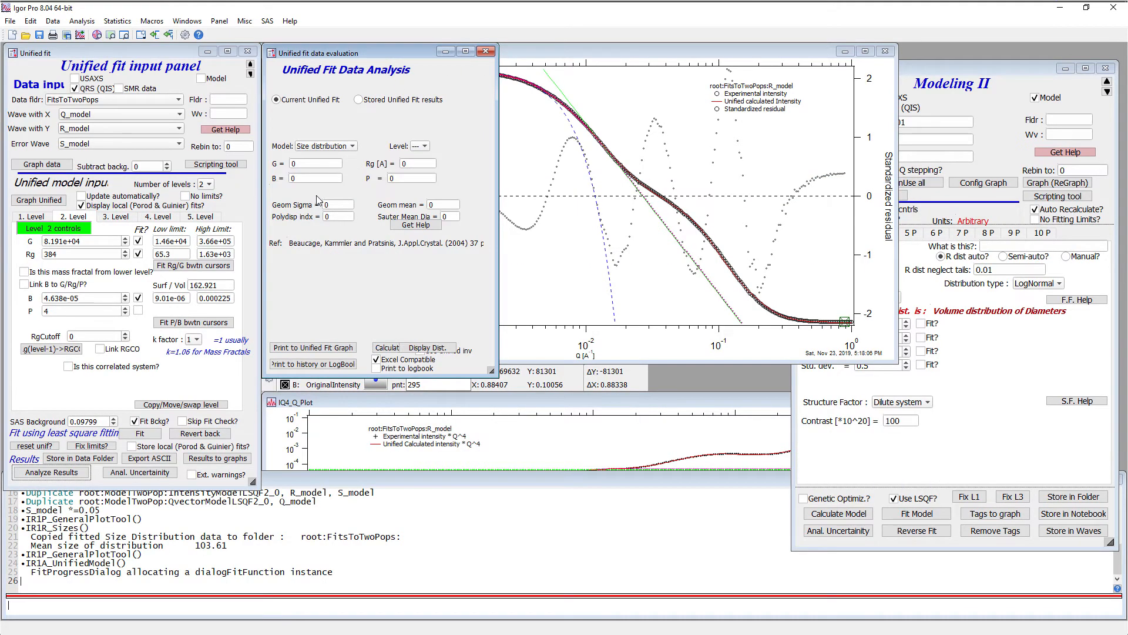
click(426, 150)
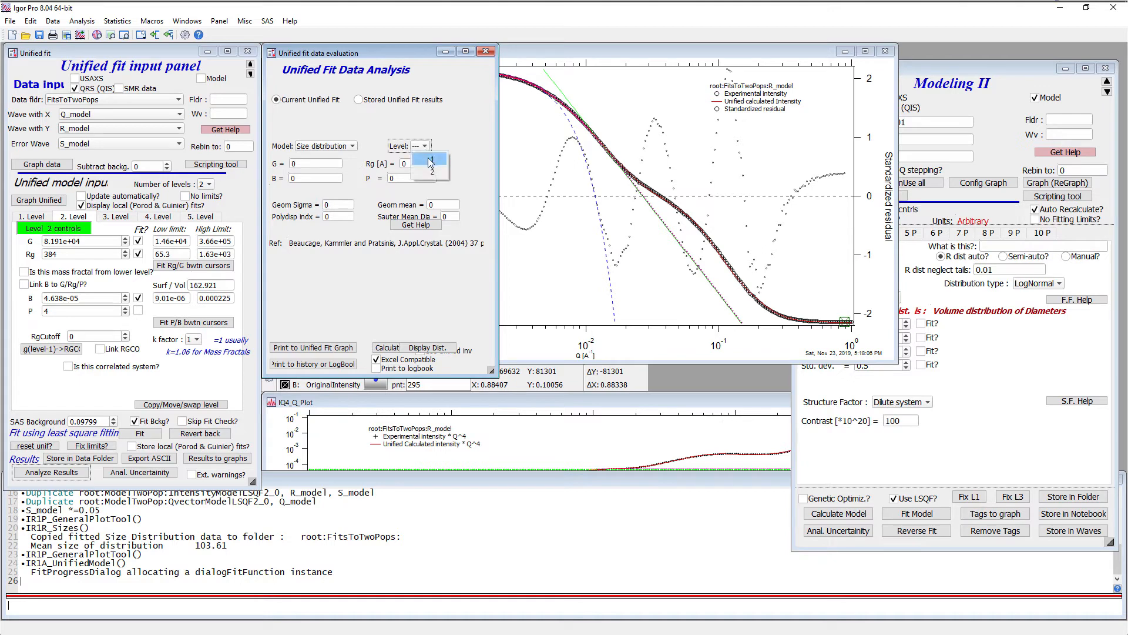
click(431, 163)
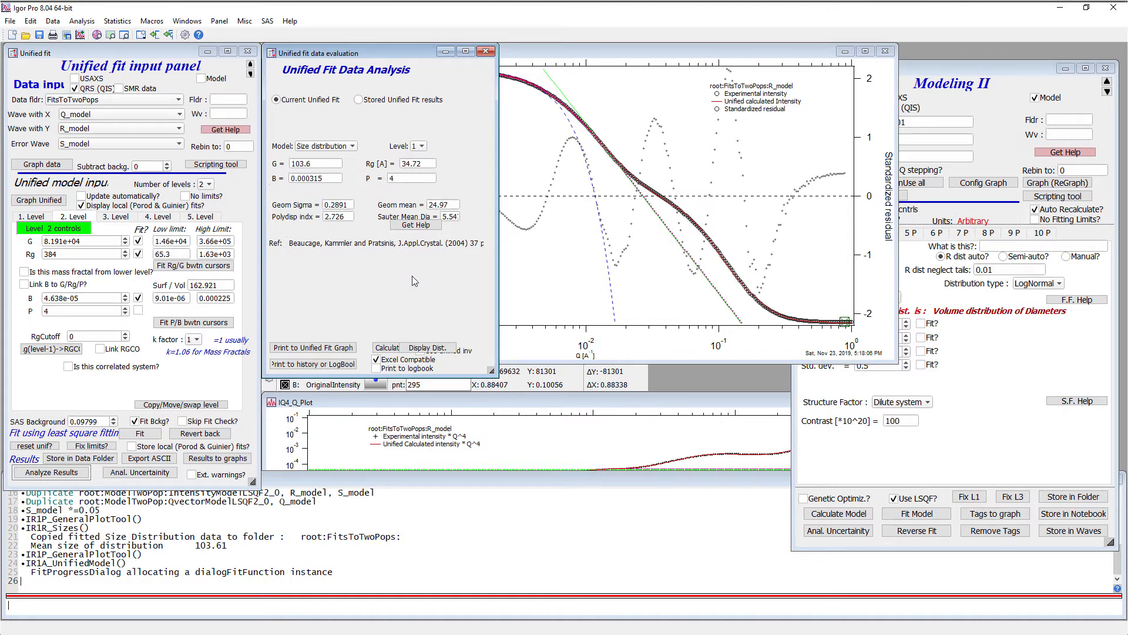
Display level 1's size distribution and set its volume fraction to 0.05
click(427, 349)
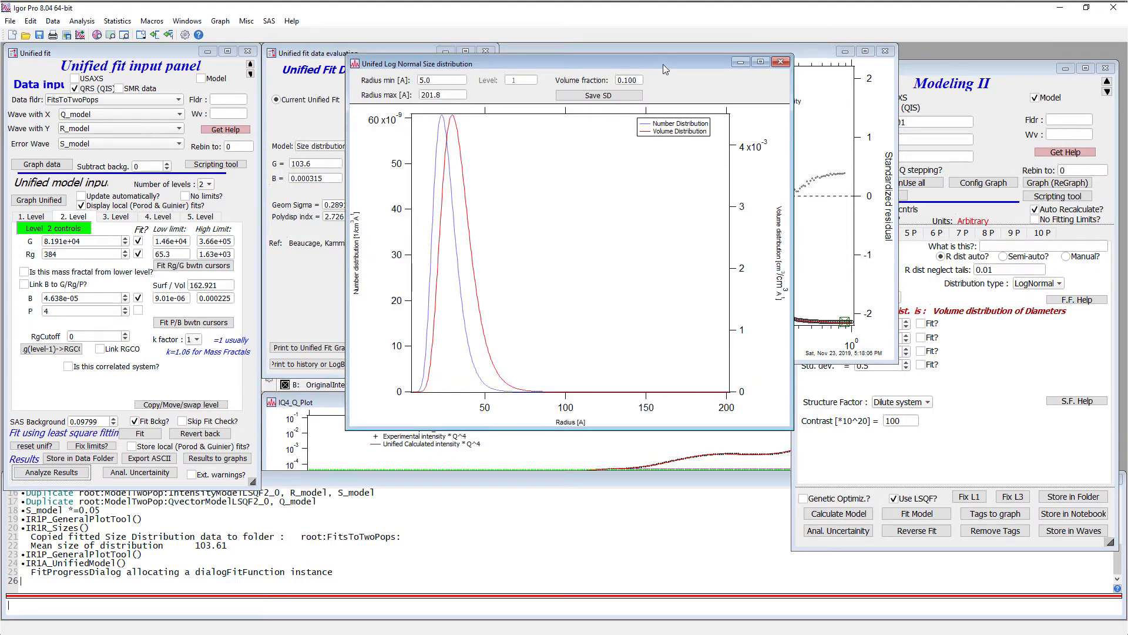
drag(663, 65, 787, 72)
double_click(767, 83)
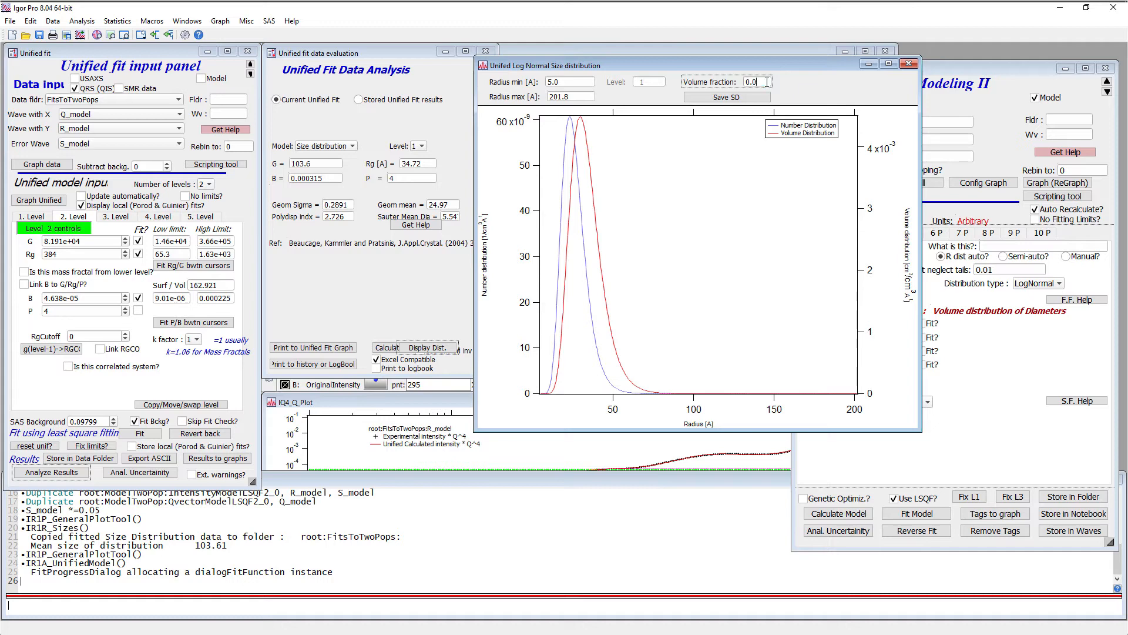
key(Return)
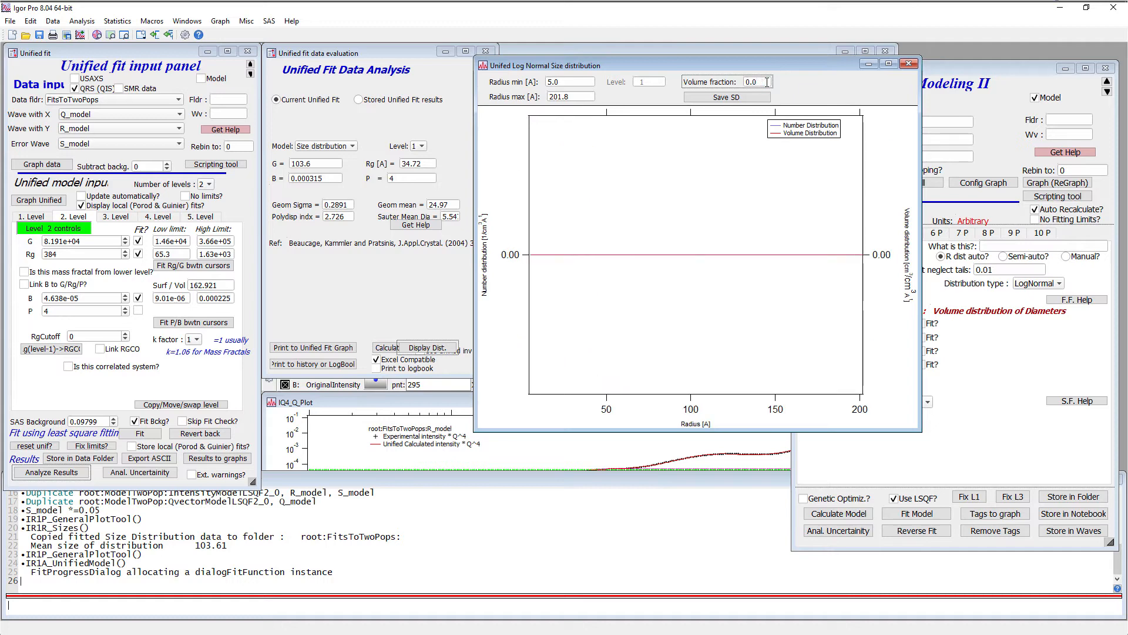
text(5)
key(Return)
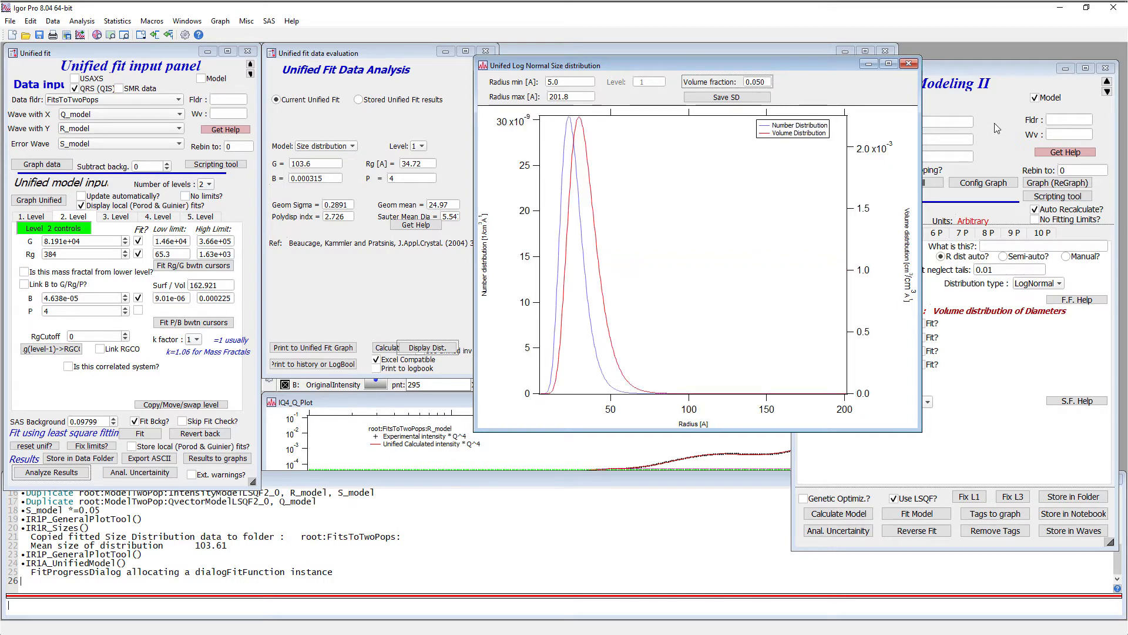
Compare the first population's parameters in Modeling II with level 1's displayed size distribution
click(998, 105)
click(804, 243)
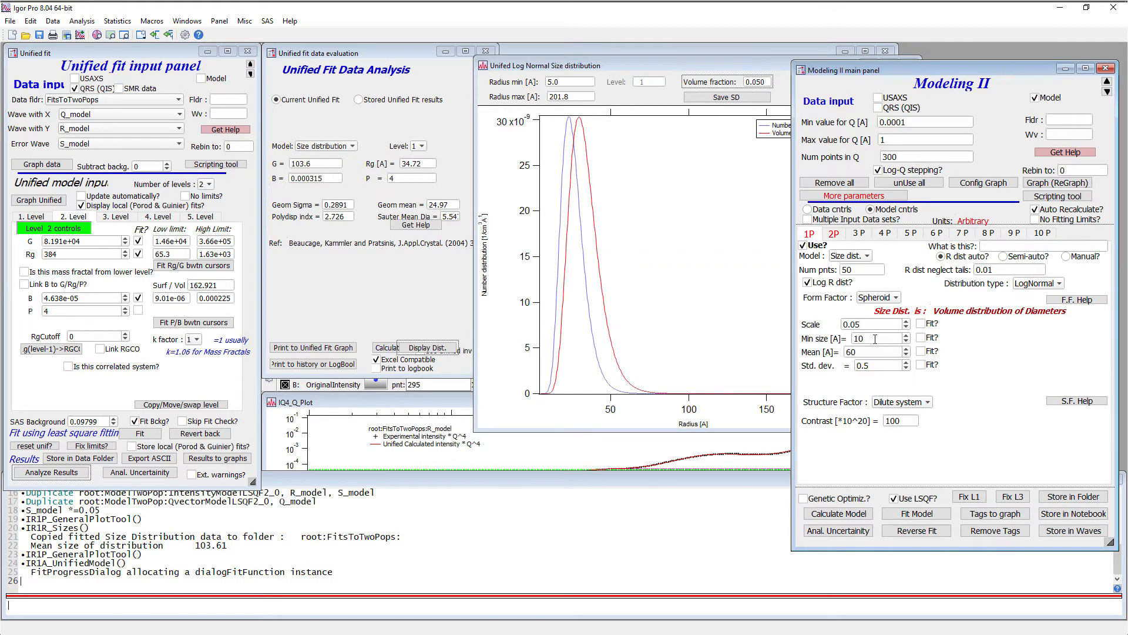
click(669, 65)
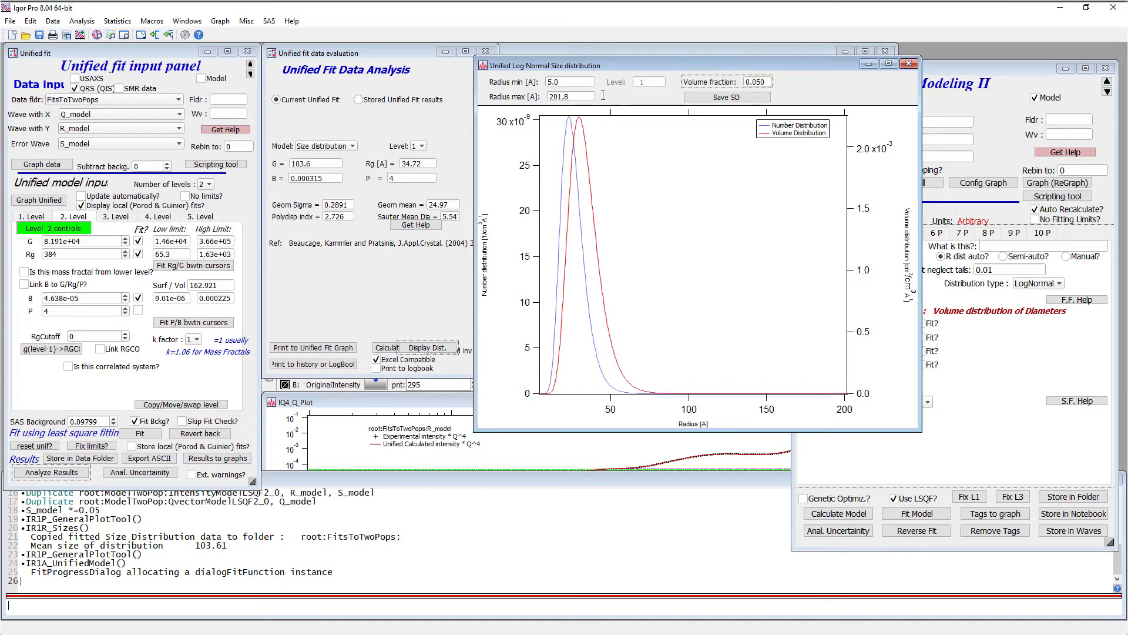
Save level 1's size distribution with the comment "Populations1"
click(739, 100)
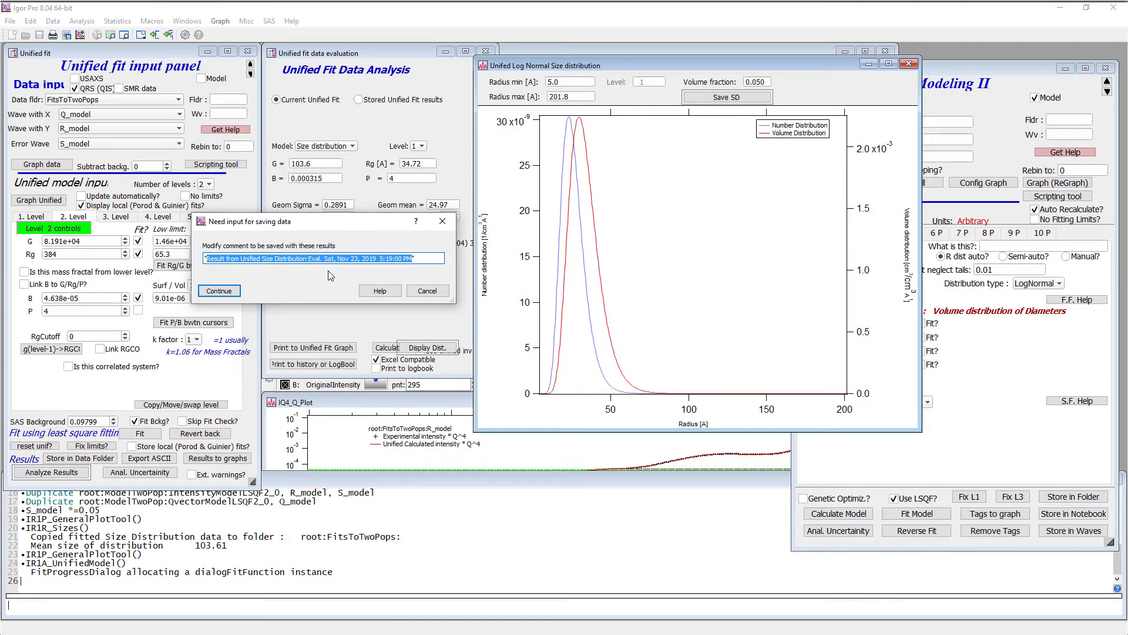
text(Populations1)
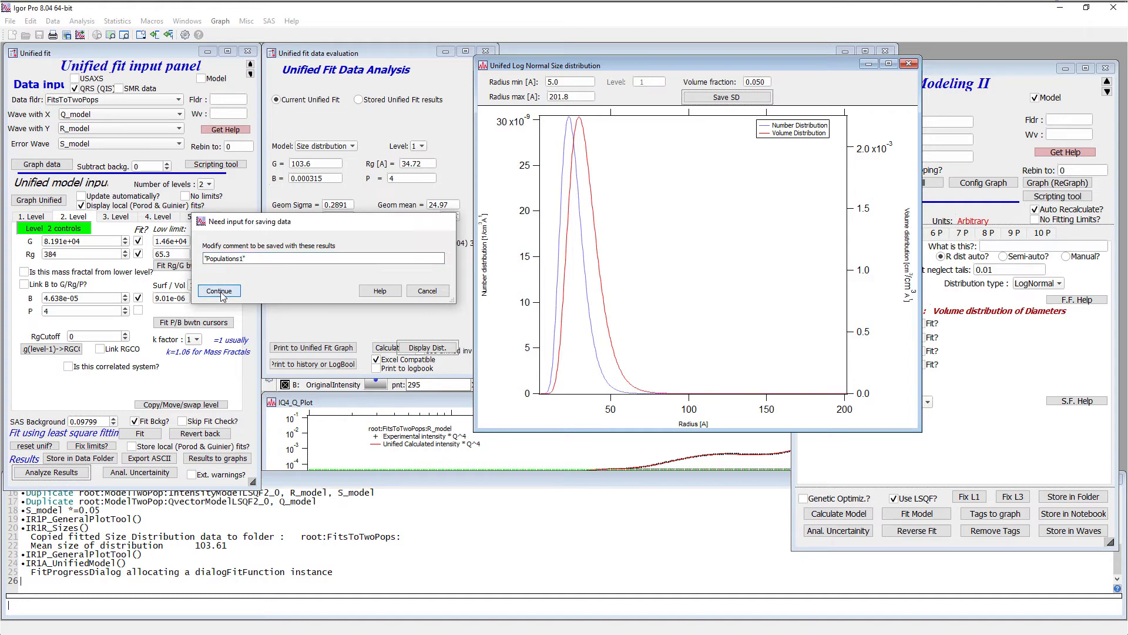
click(226, 295)
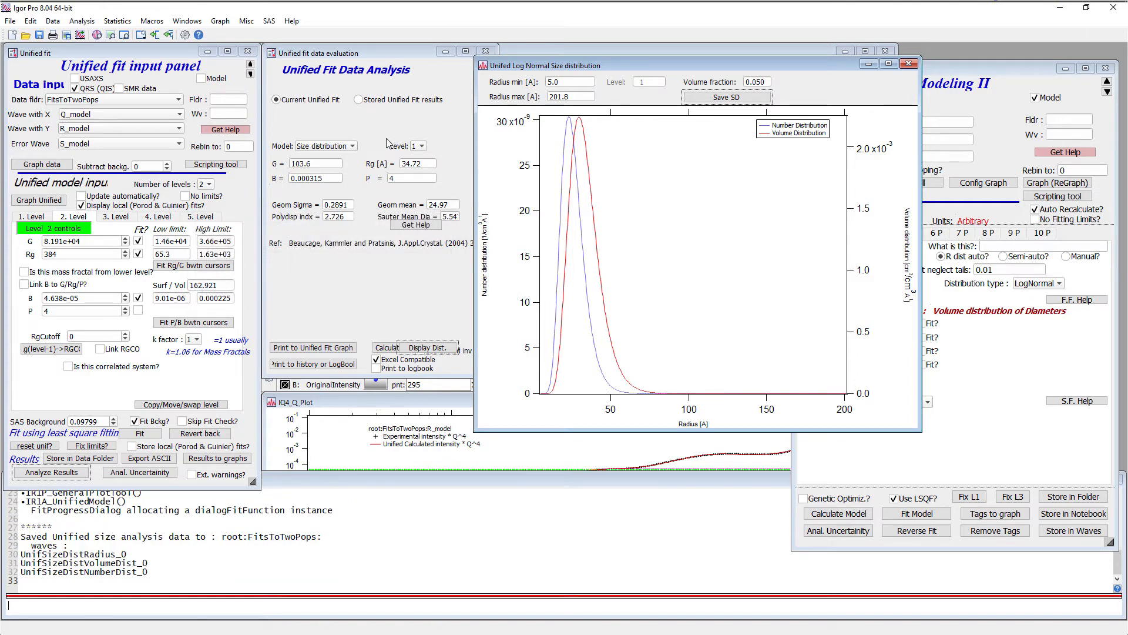
Switch the Size distribution evaluation to level 2 and display its distribution
click(404, 129)
click(417, 147)
click(422, 174)
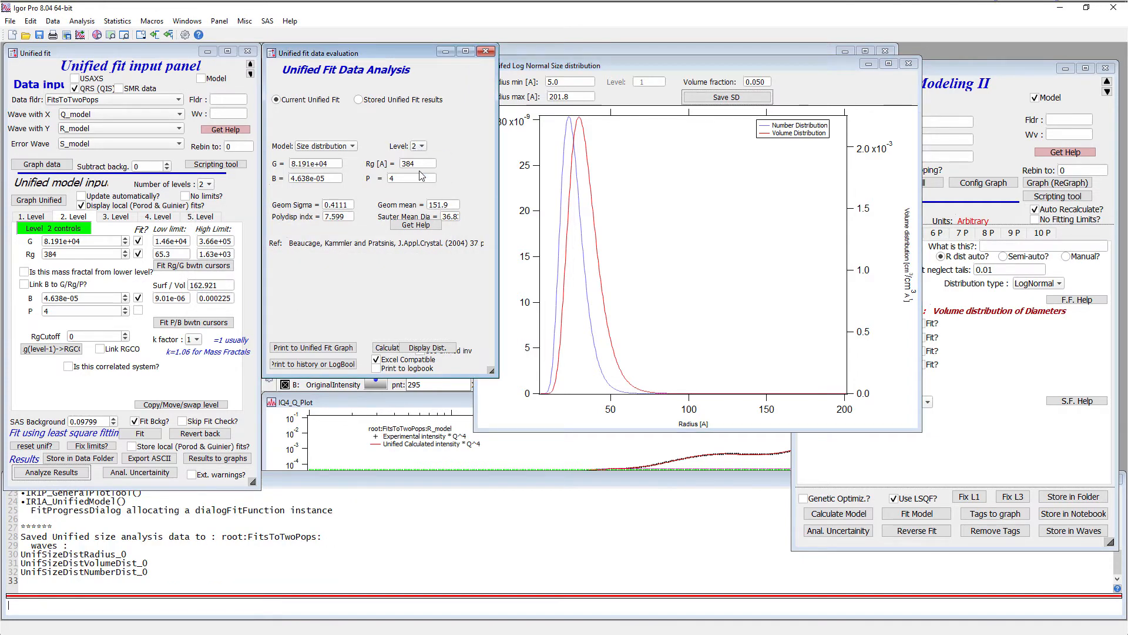
click(429, 348)
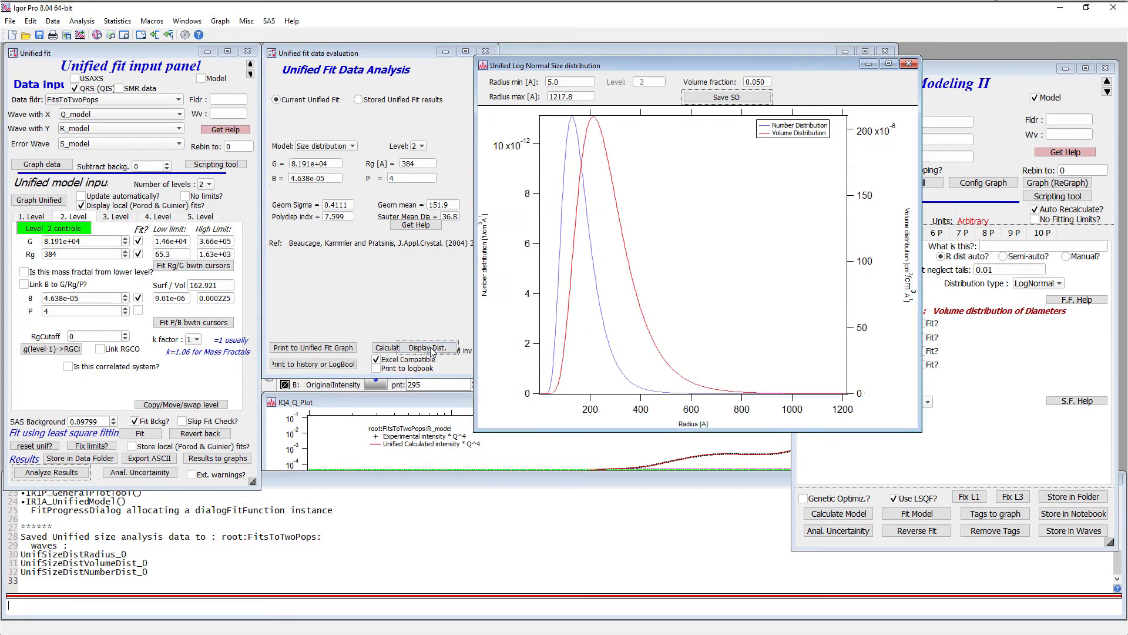
Check the second population's scale in Modeling II and set level 2's volume fraction to 0.04
click(992, 153)
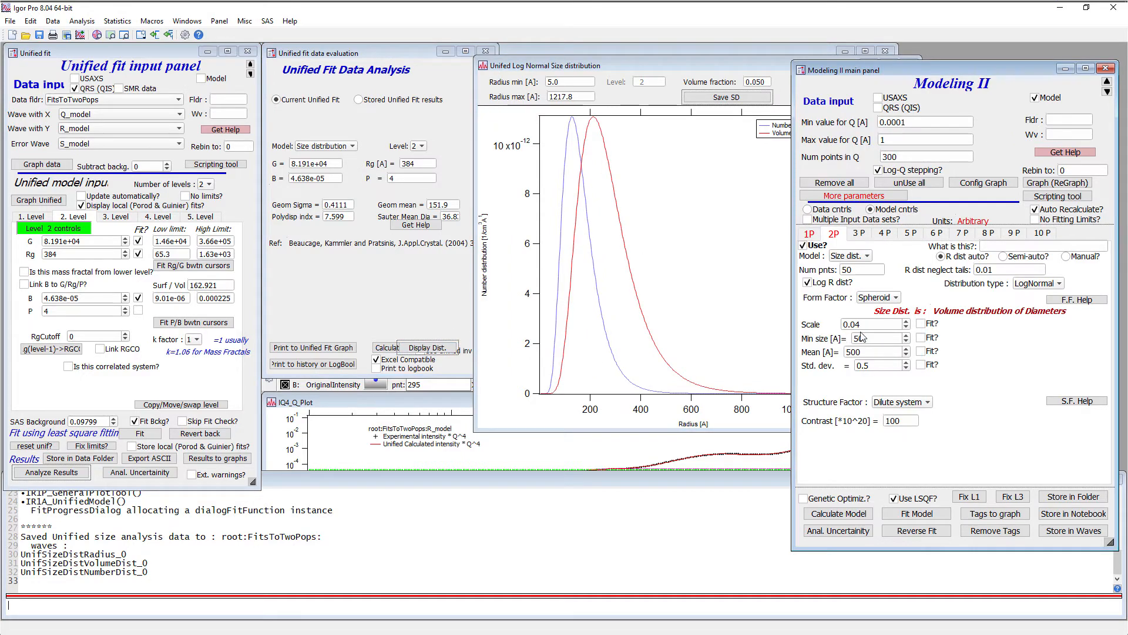
click(708, 63)
click(767, 83)
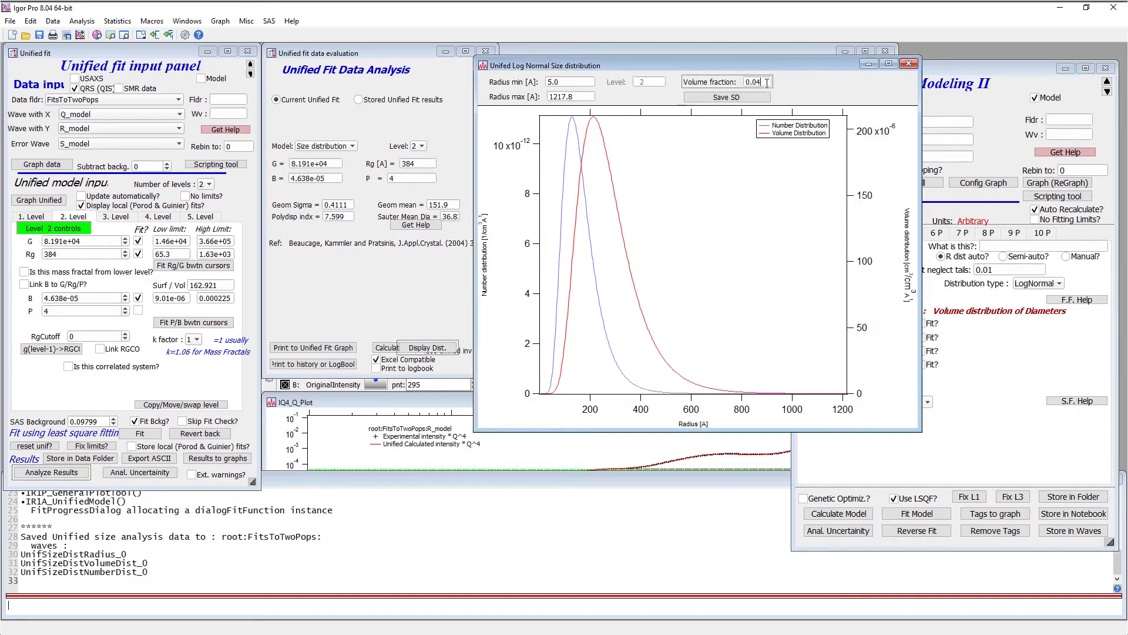
text(4)
key(Return)
Save level 2's size distribution with the comment "Pop2"
click(743, 98)
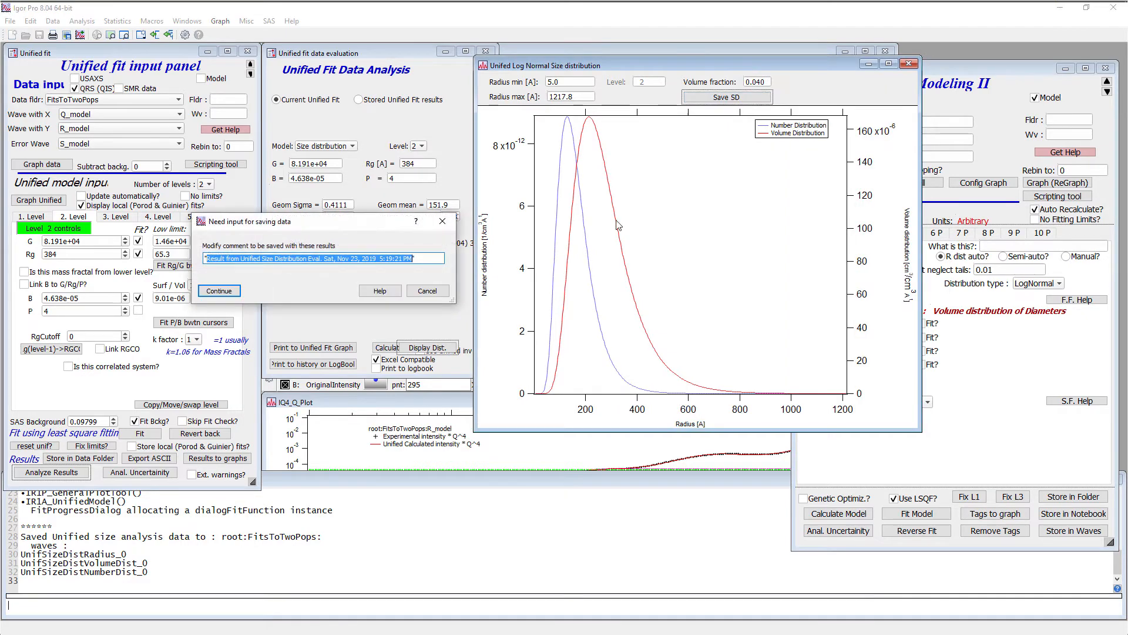
text(Pop)
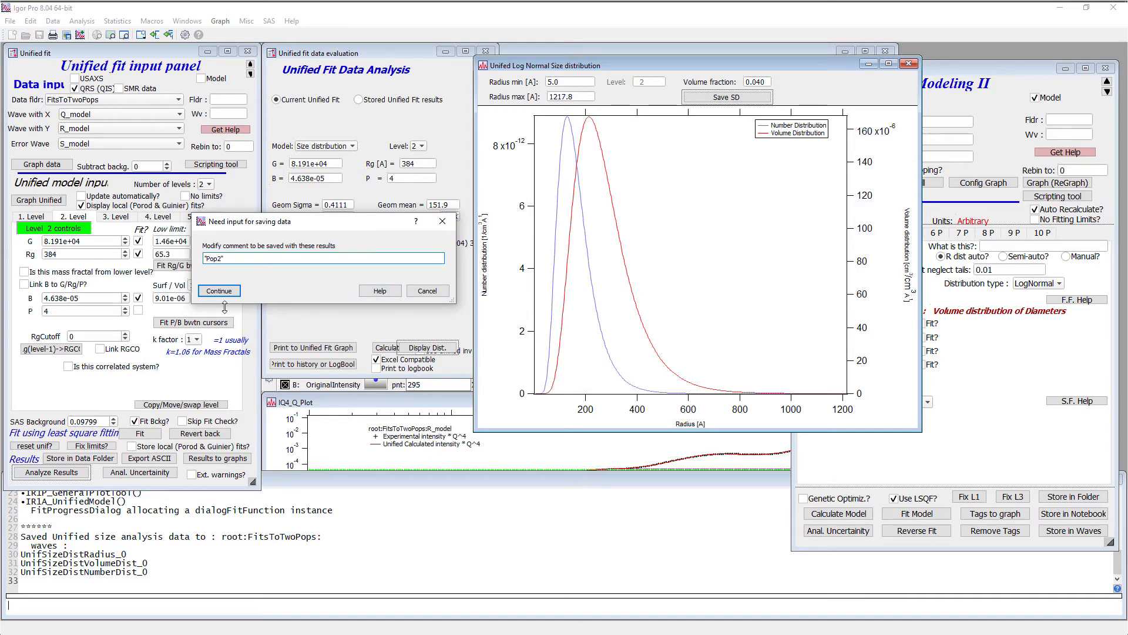
text(2)
click(218, 290)
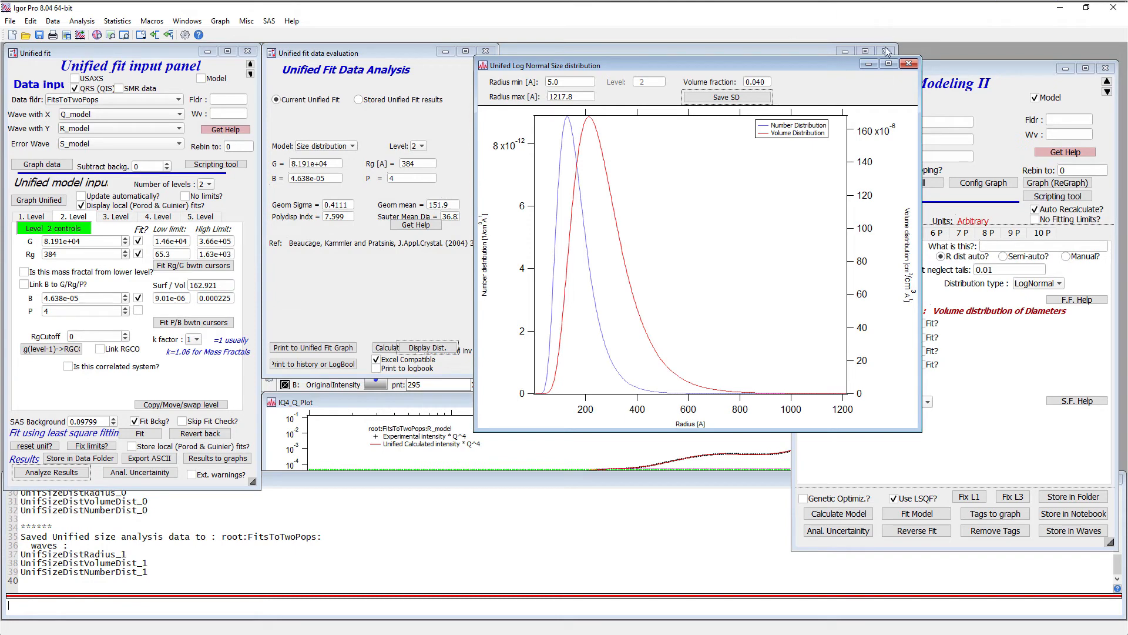
Close the size distribution graph and all Unified Fit windows, and enlarge the Data Browser's list to show the saved FitsToTwoPops waves
click(908, 63)
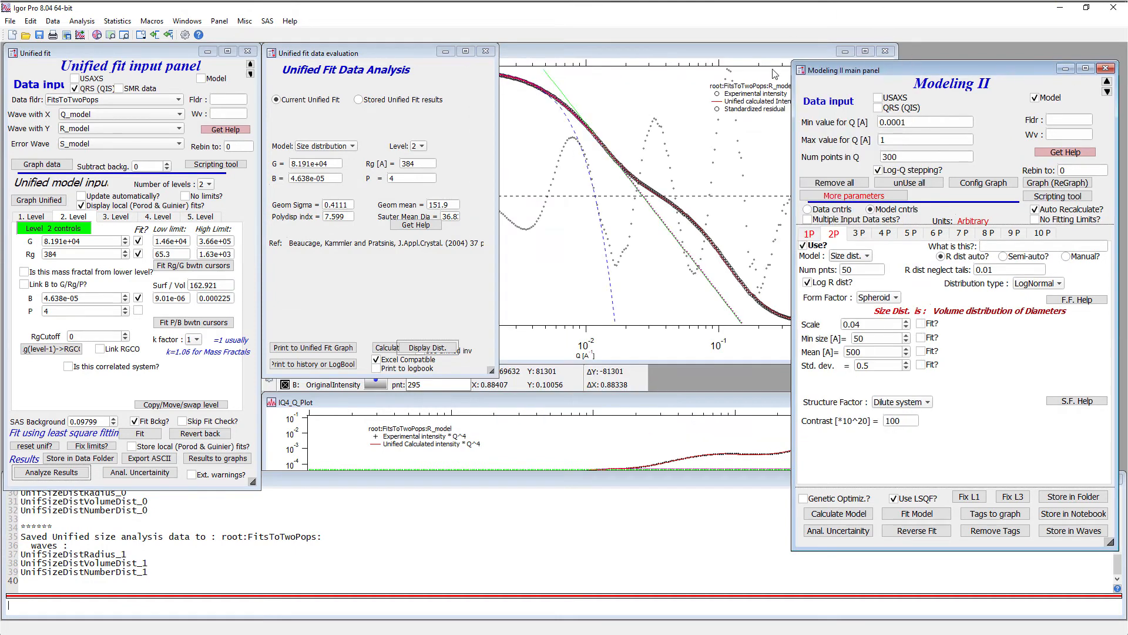
click(485, 51)
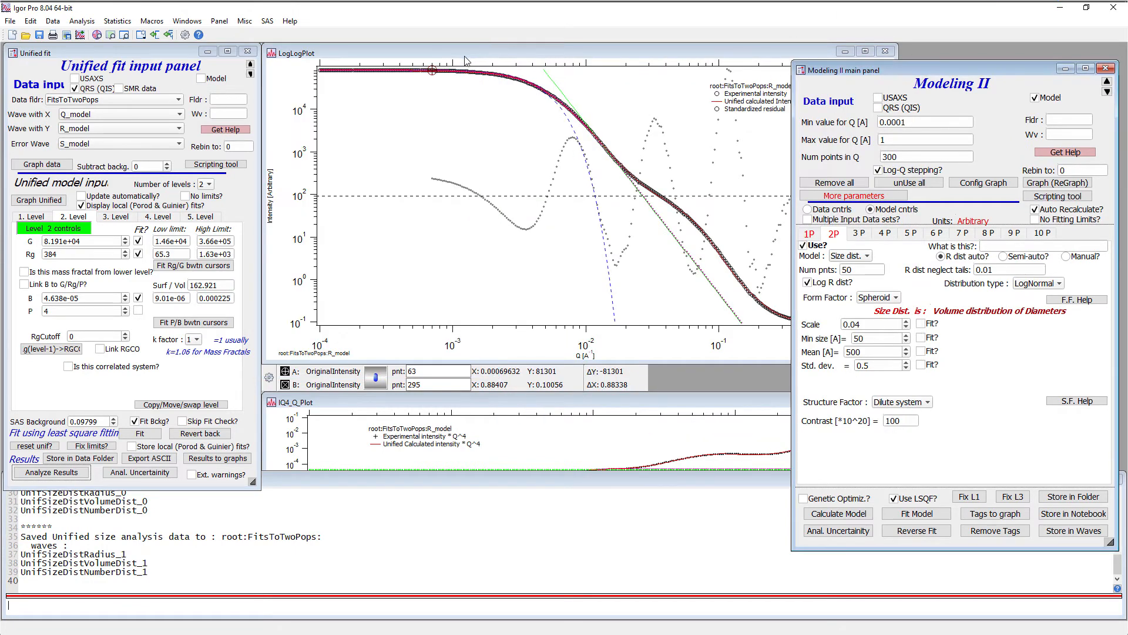
click(247, 51)
click(885, 51)
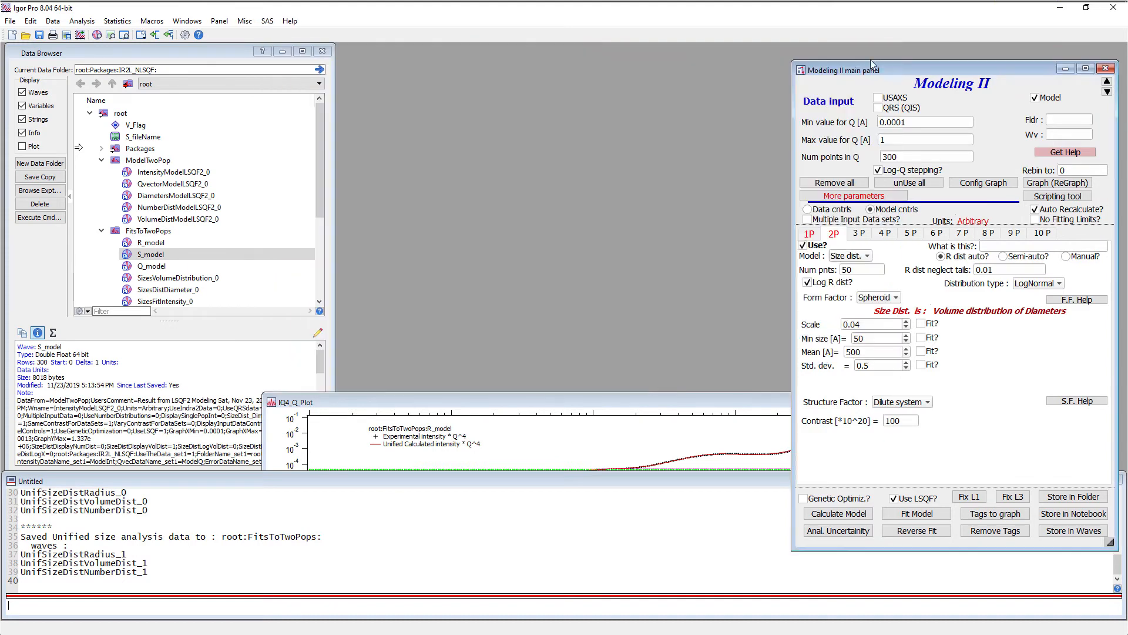
click(490, 421)
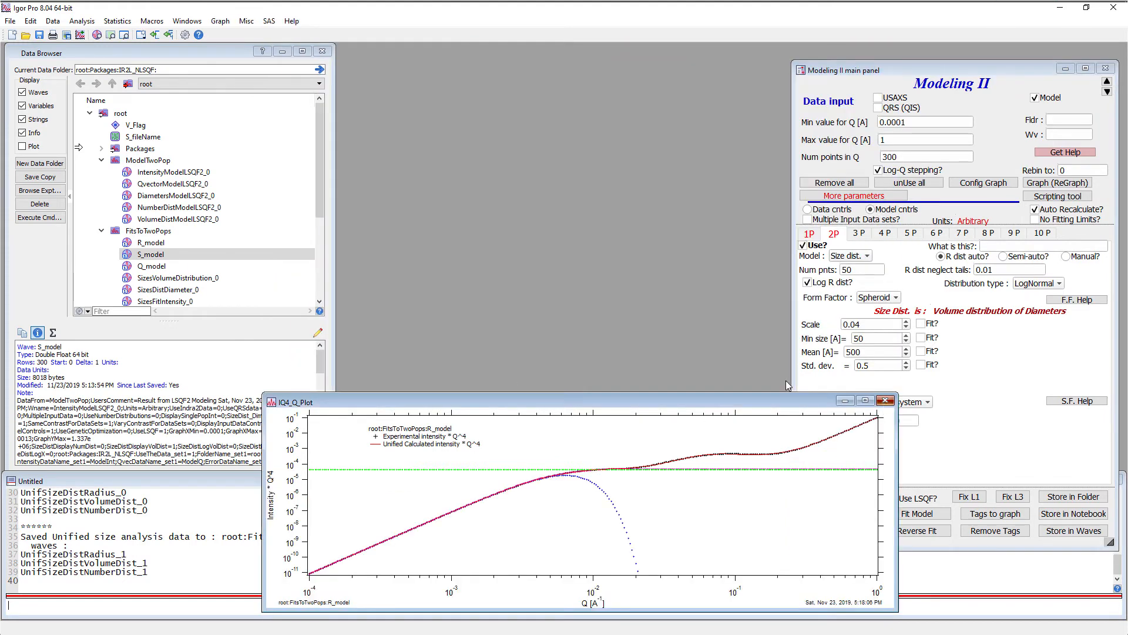
click(885, 403)
scroll(232, 278, down, 4)
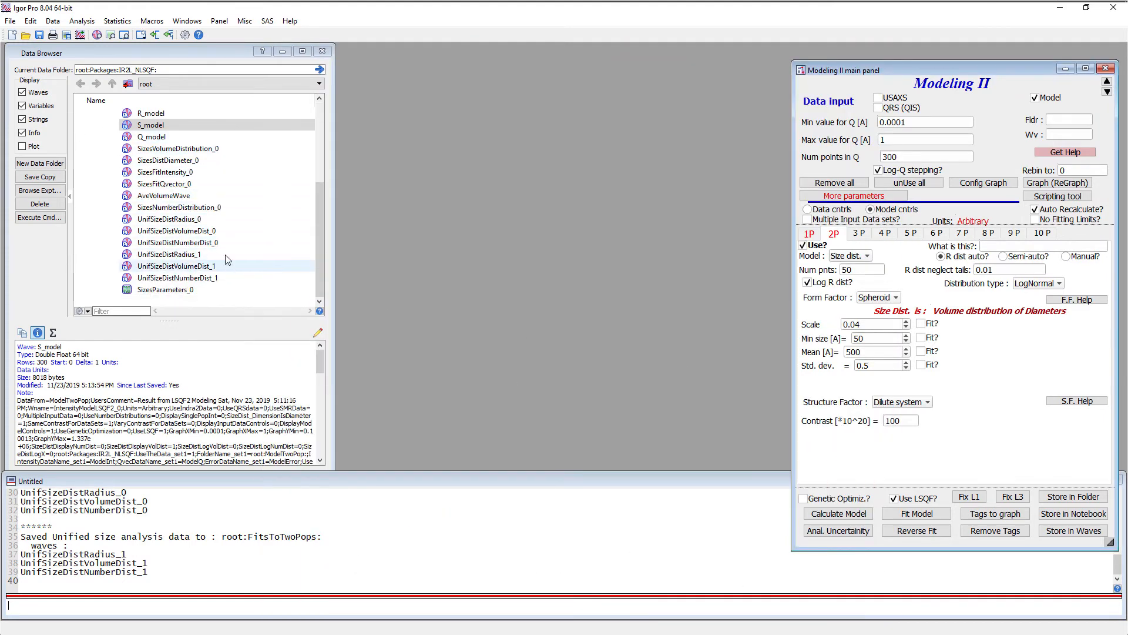
drag(169, 321, 169, 416)
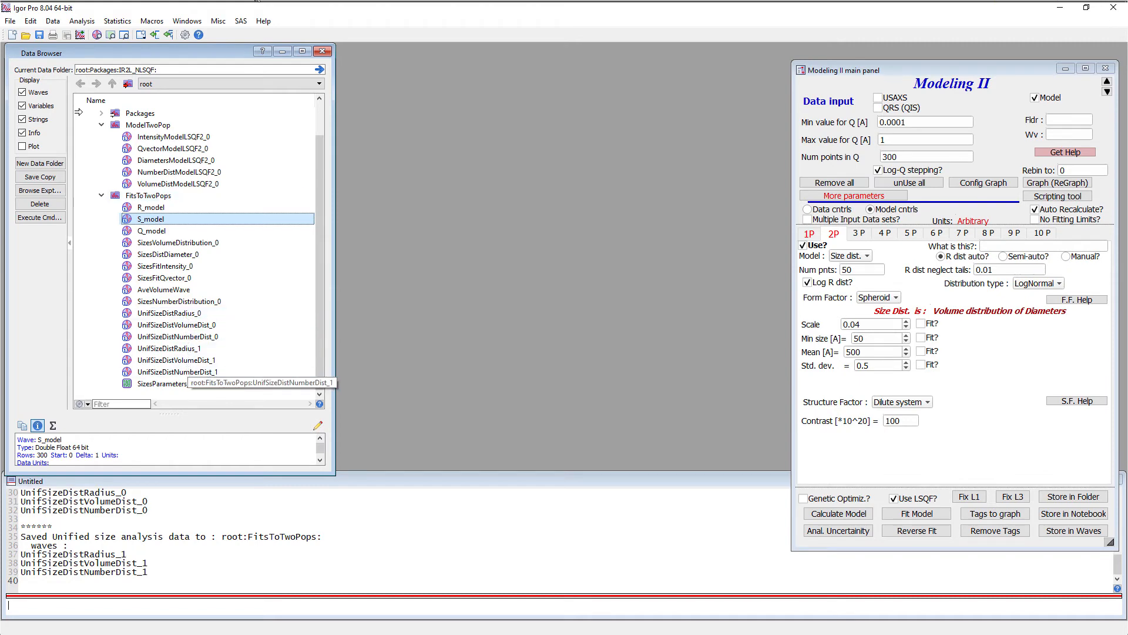
Plot SizesVolumeDistribution_0 against SizesDistDiameter_0 from the FitsToTwoPops folder with the Plotting I tool
click(241, 22)
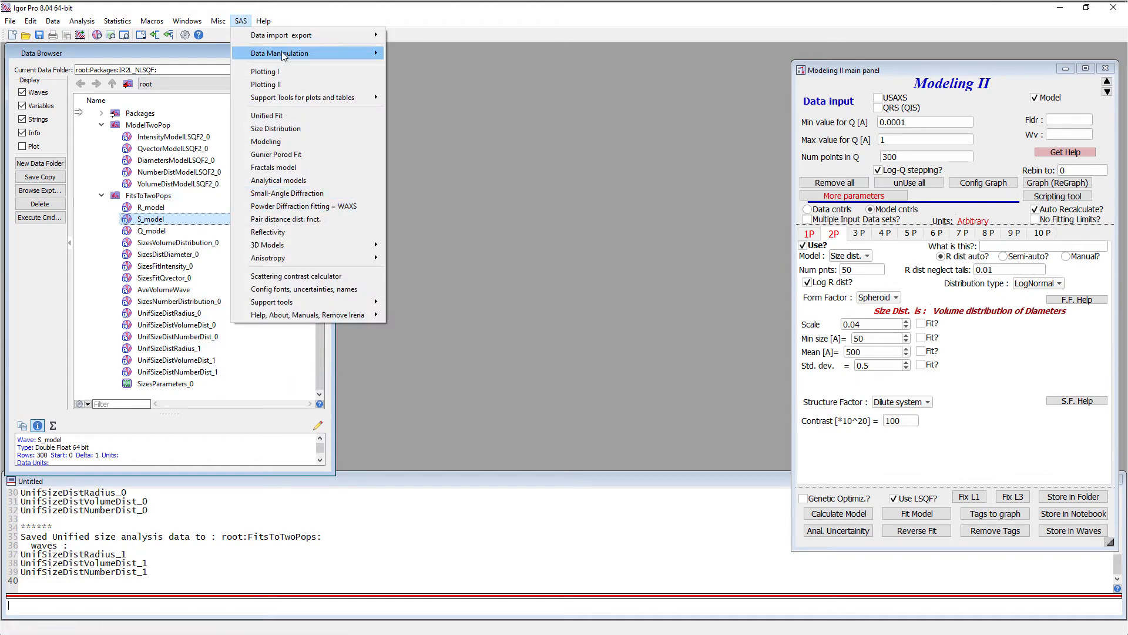
click(277, 71)
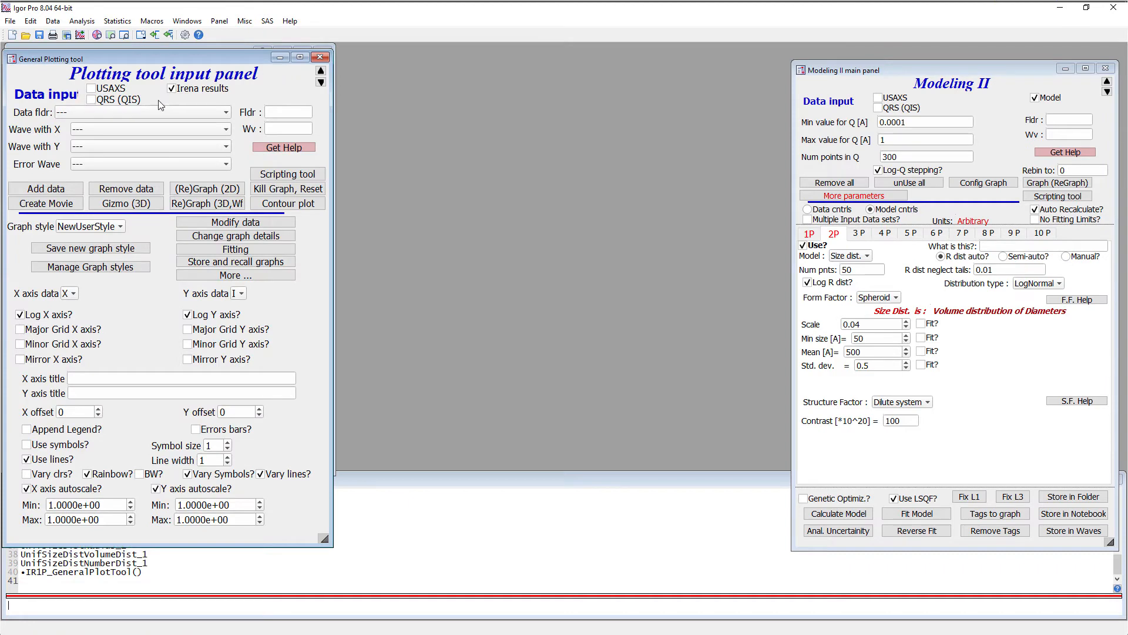
click(147, 112)
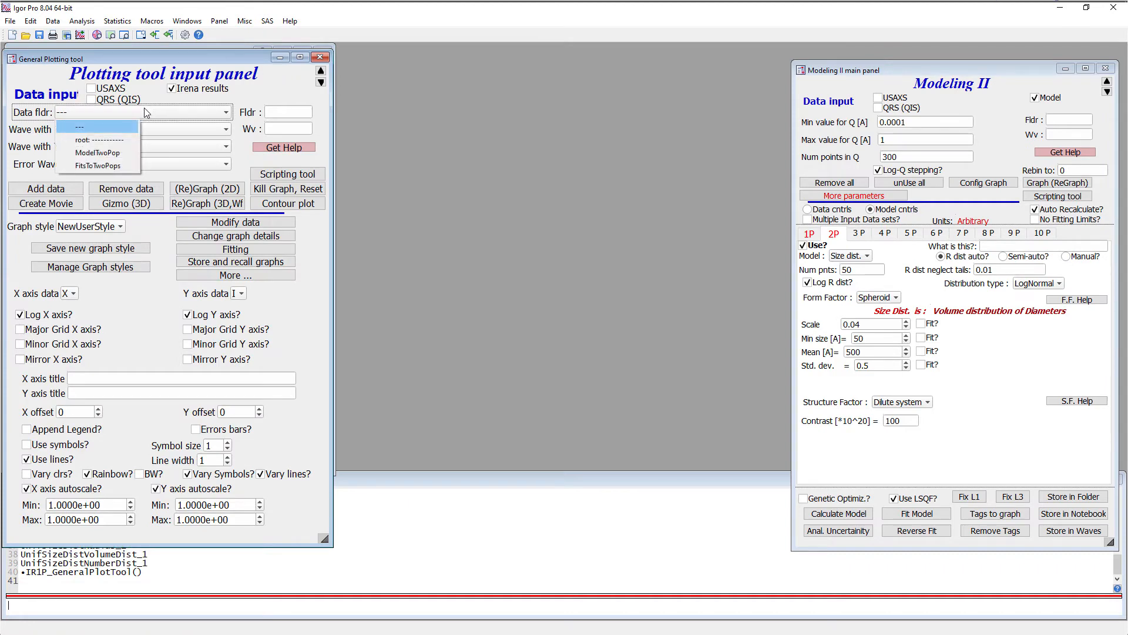
click(97, 166)
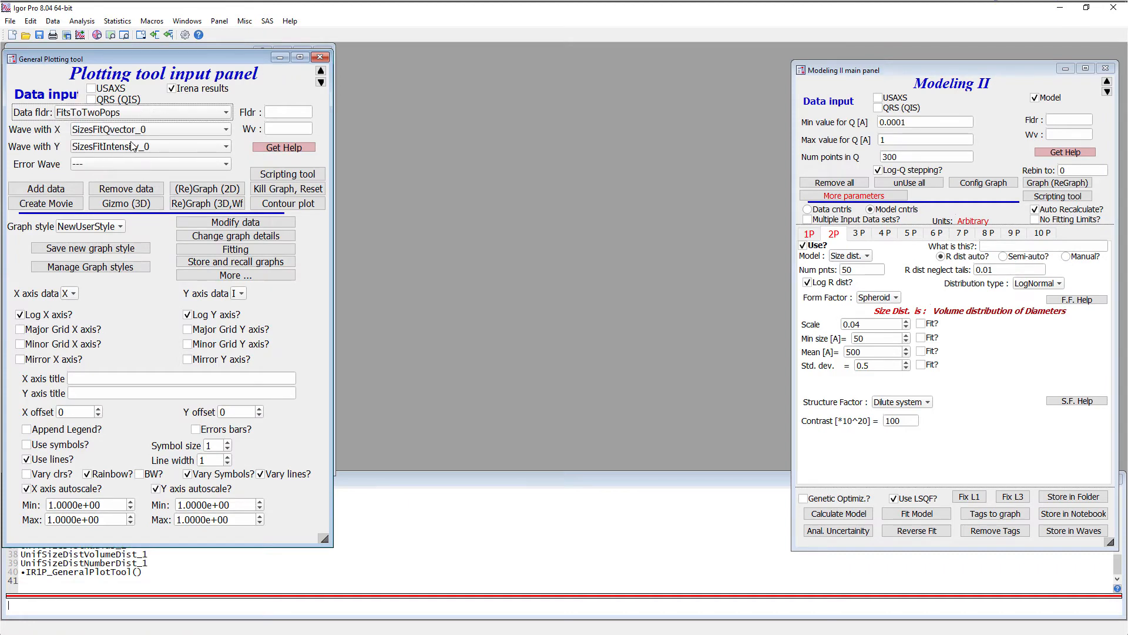
click(146, 129)
click(144, 157)
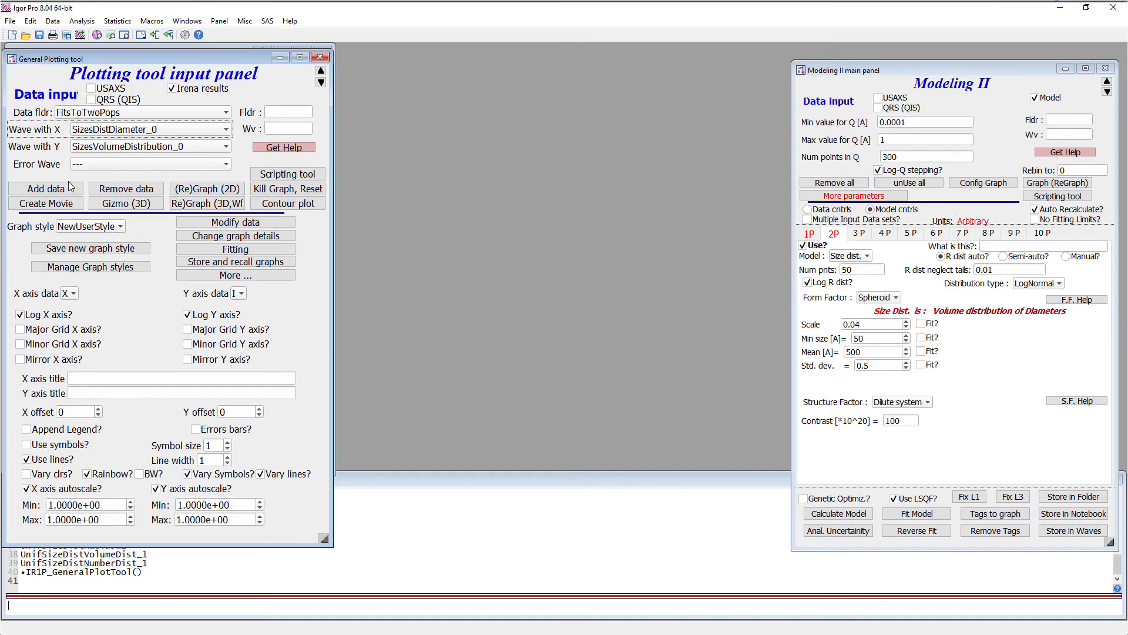
click(60, 186)
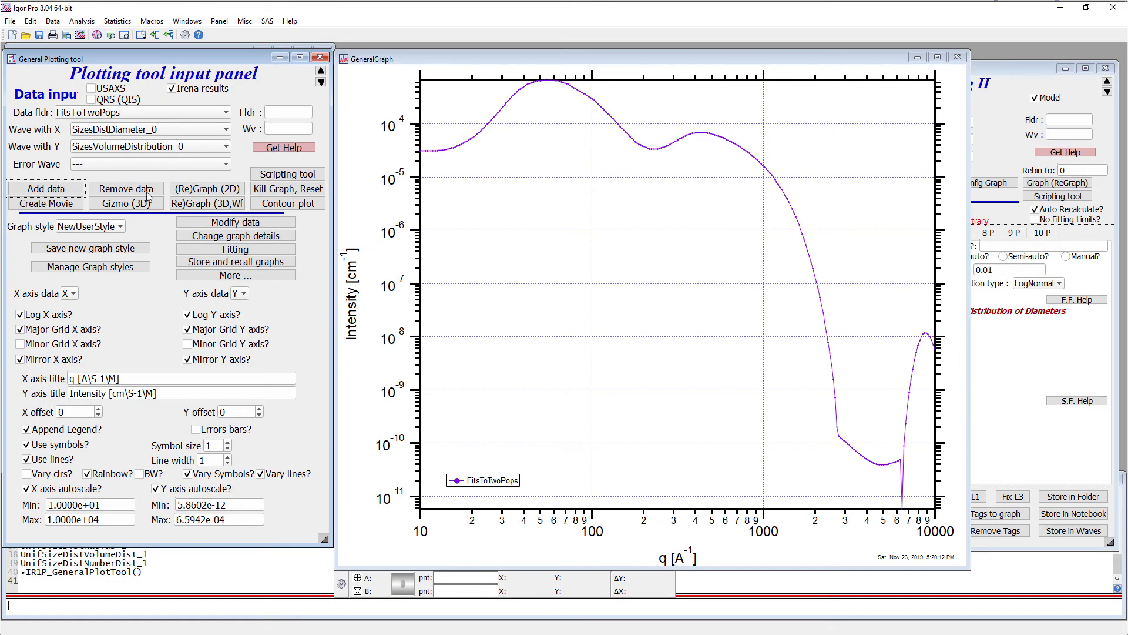
Apply the VolumeDistribution graph style and make the X axis logarithmic
click(86, 230)
click(99, 310)
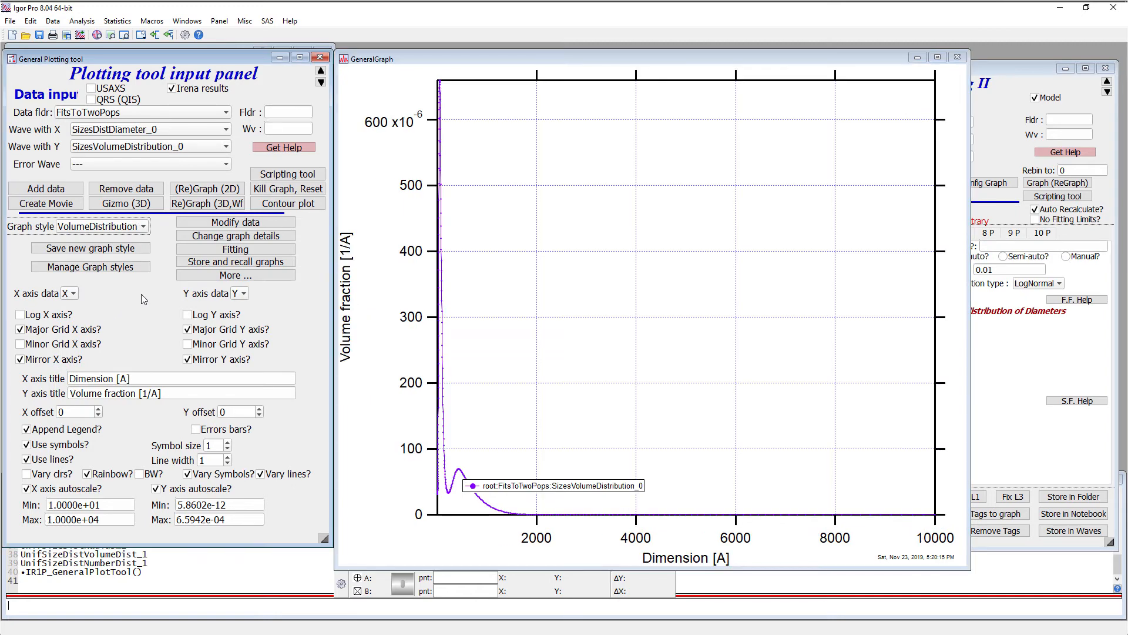
click(36, 316)
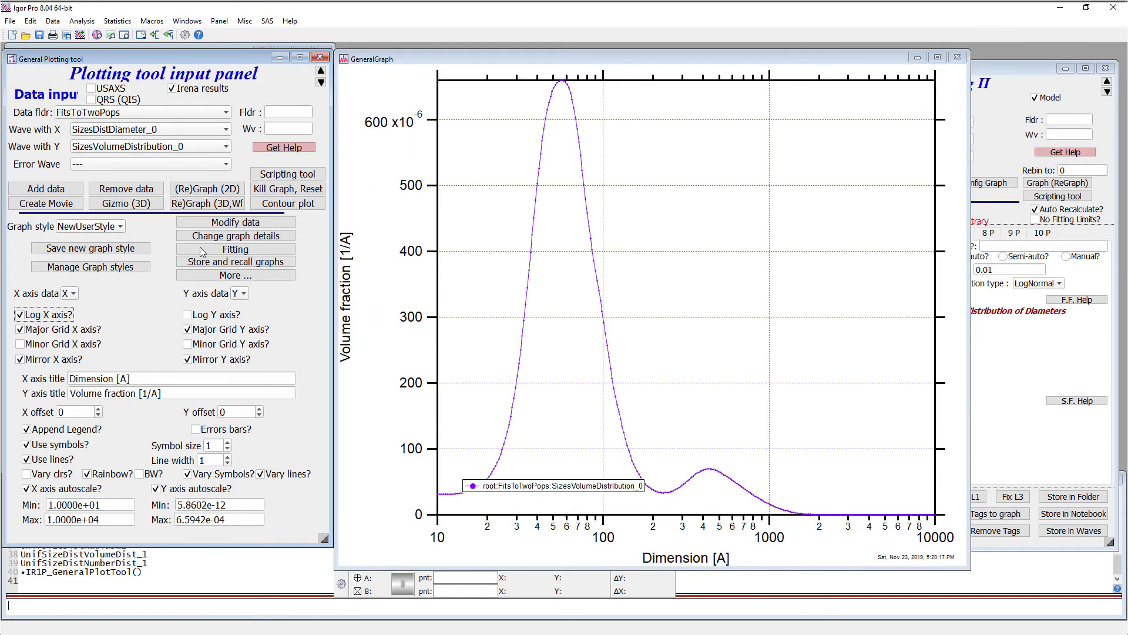
Add UnifSizeDistVolumeDist_0 against UnifSizeDistRadius_0 to the graph for comparison, and close the graph and plotting tool
click(160, 132)
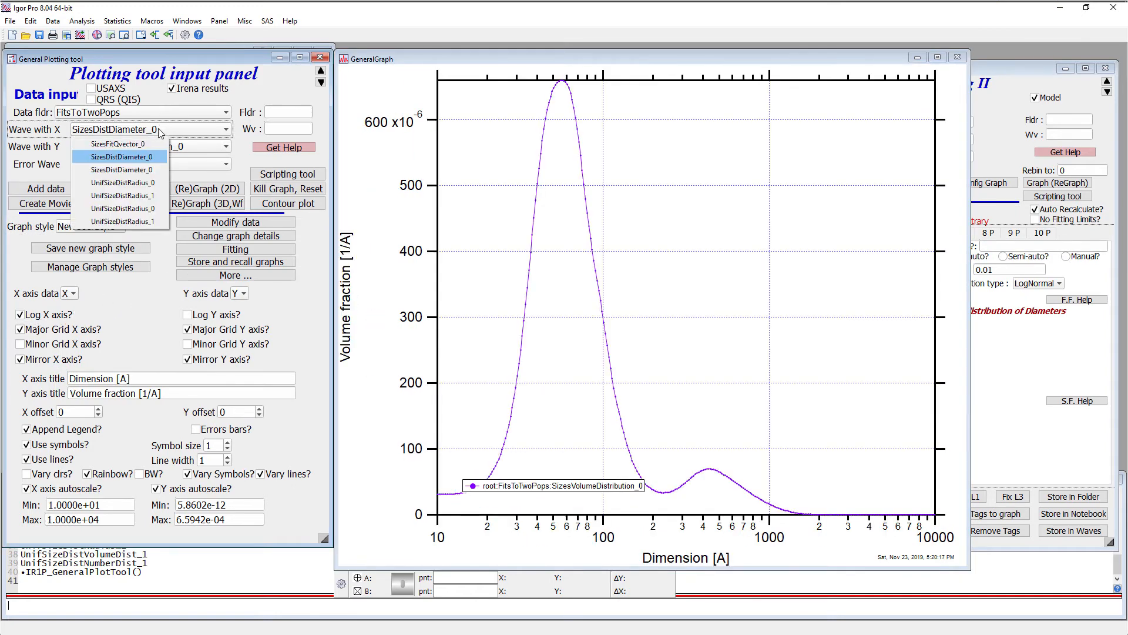
click(144, 186)
click(57, 190)
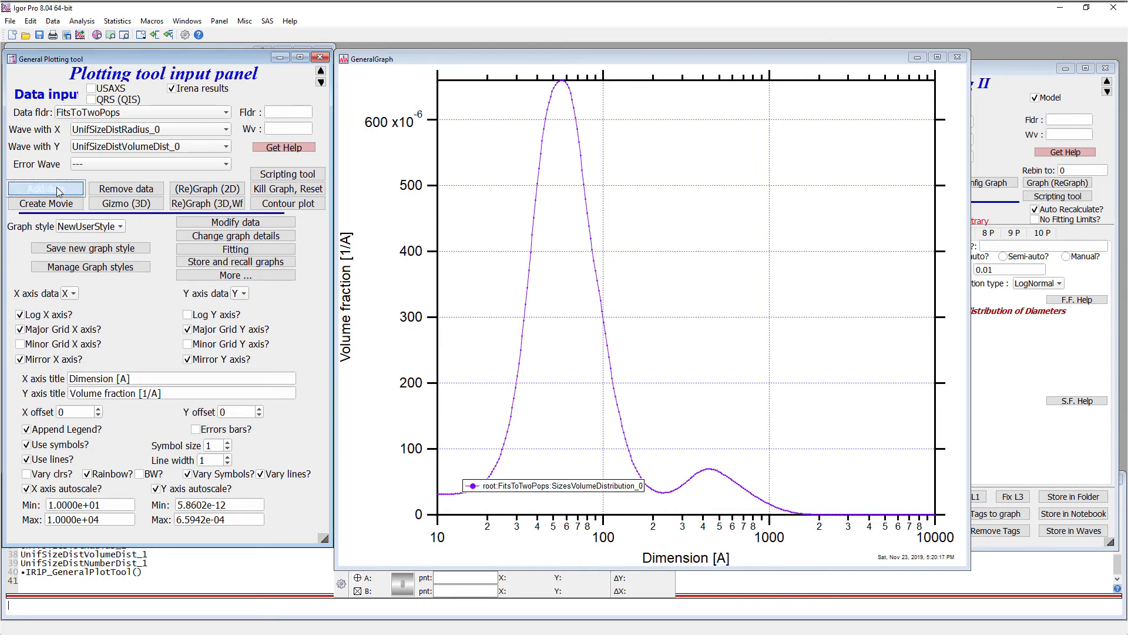
click(298, 197)
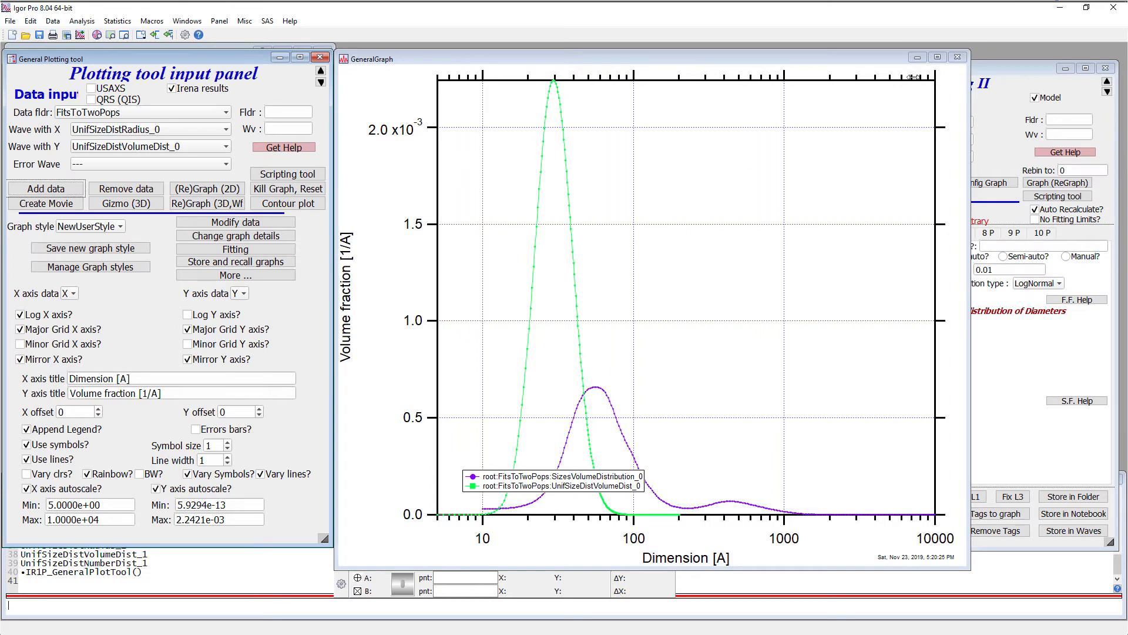
click(958, 58)
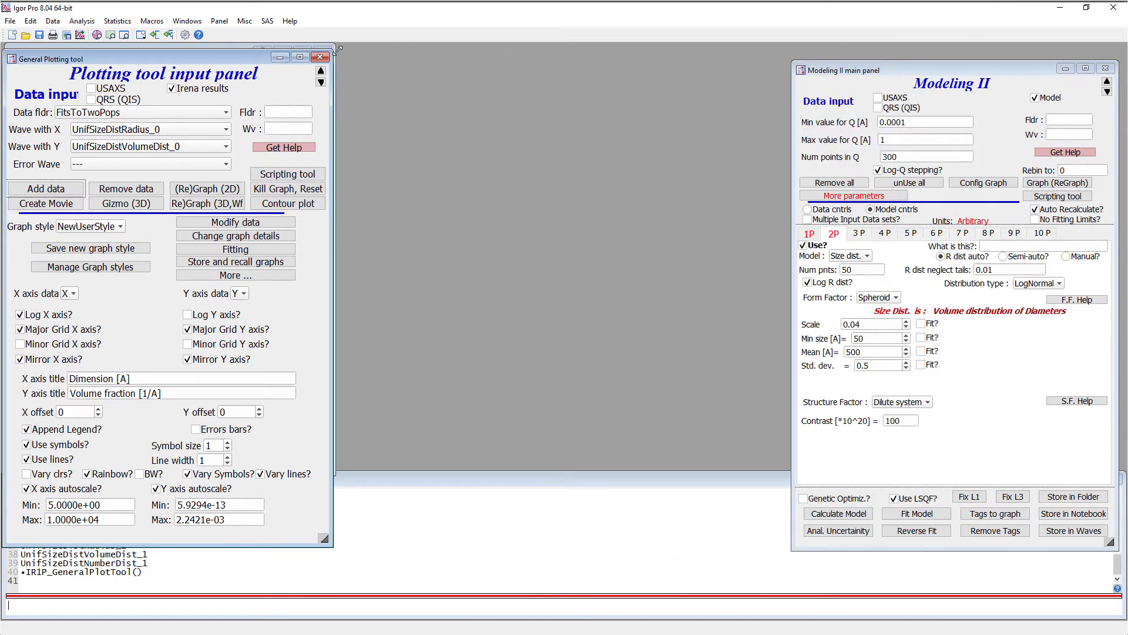
click(321, 57)
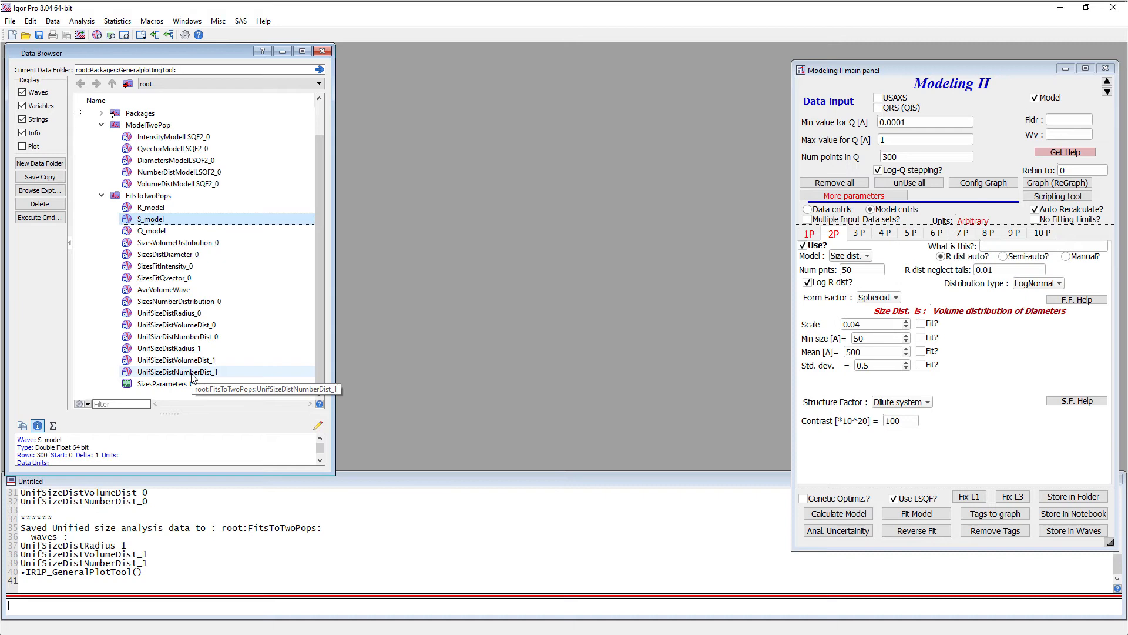
Copy the wave name UnifSizeDistRadius_0 from the FitsToTwoPops folder in the Data Browser
right_click(183, 319)
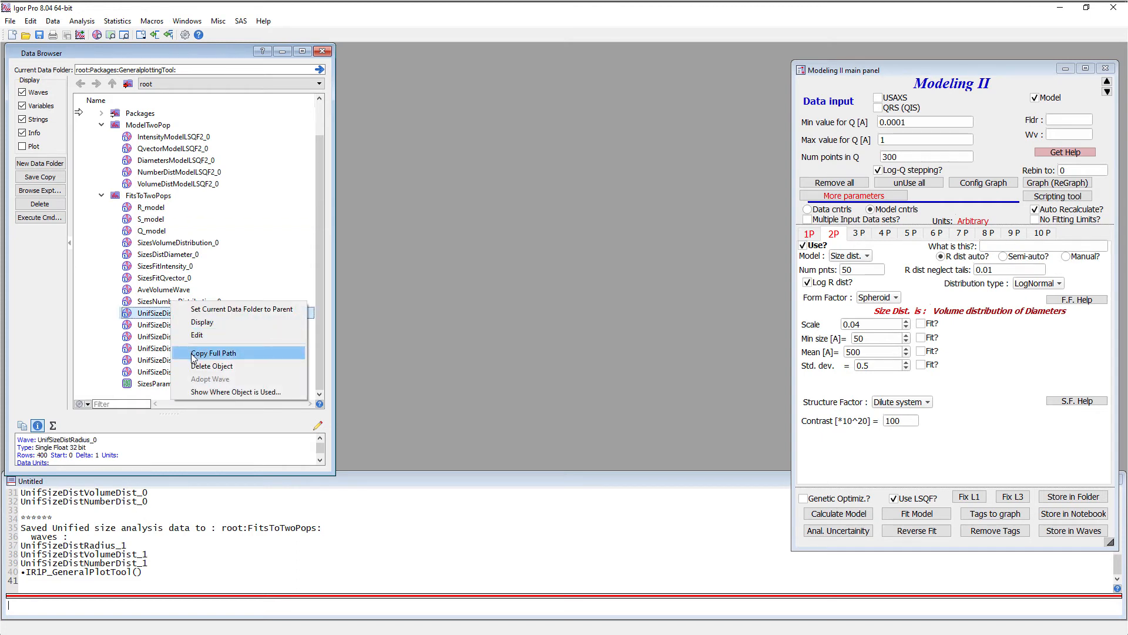
click(154, 318)
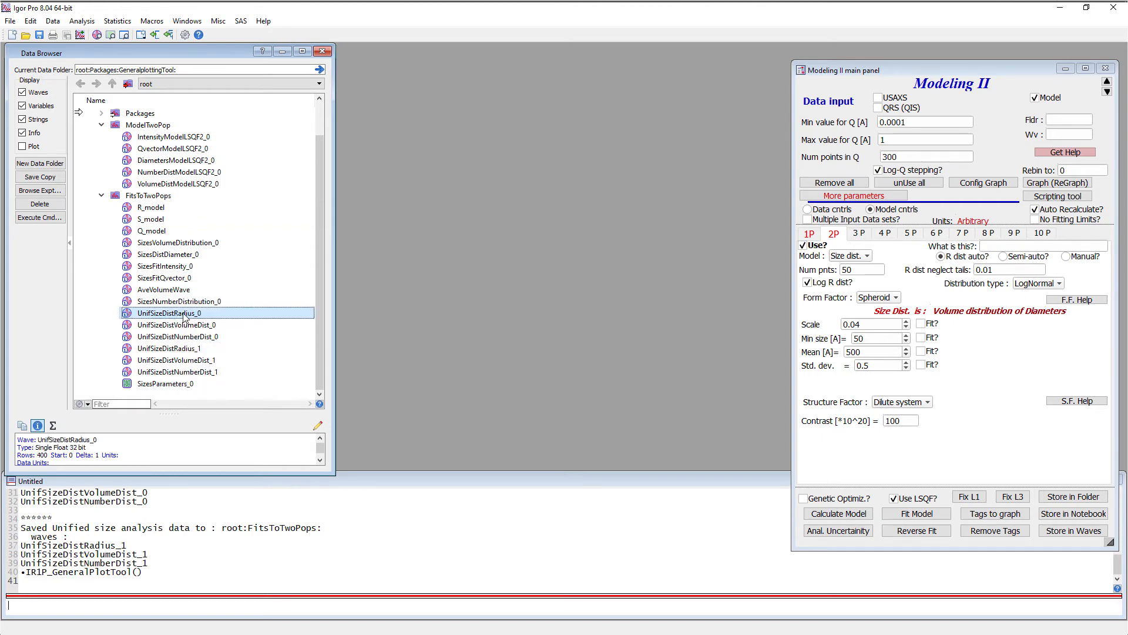
click(184, 313)
key(ctrl+c)
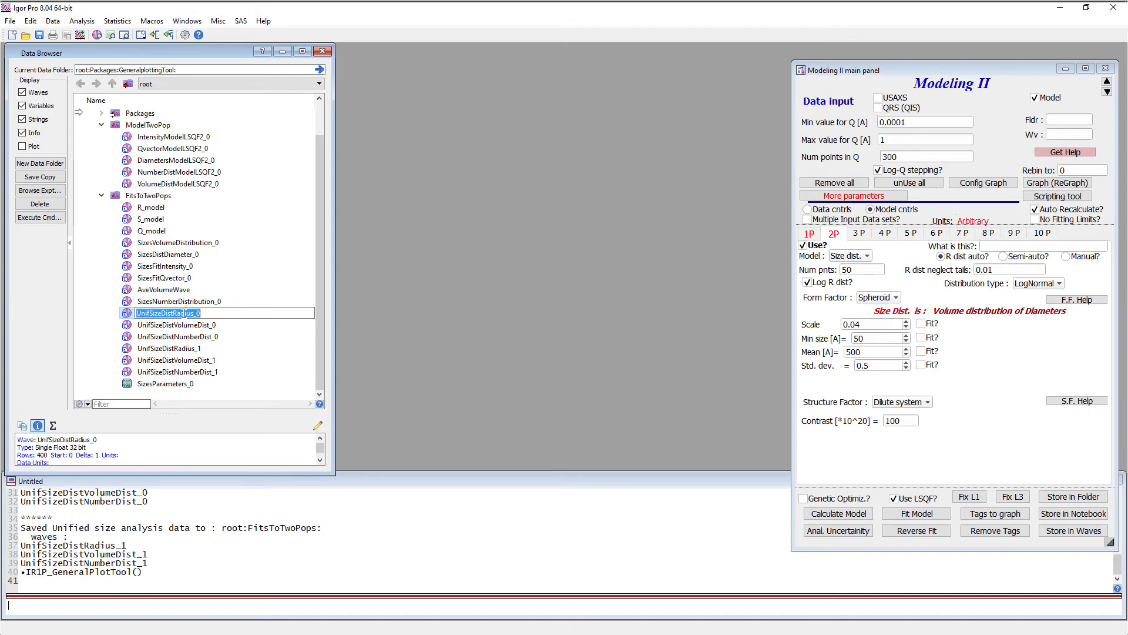
Enter the command "Duplicate UnifSizeDistRadius_0, UnifSizeDistDia_0" and try to run it
click(40, 609)
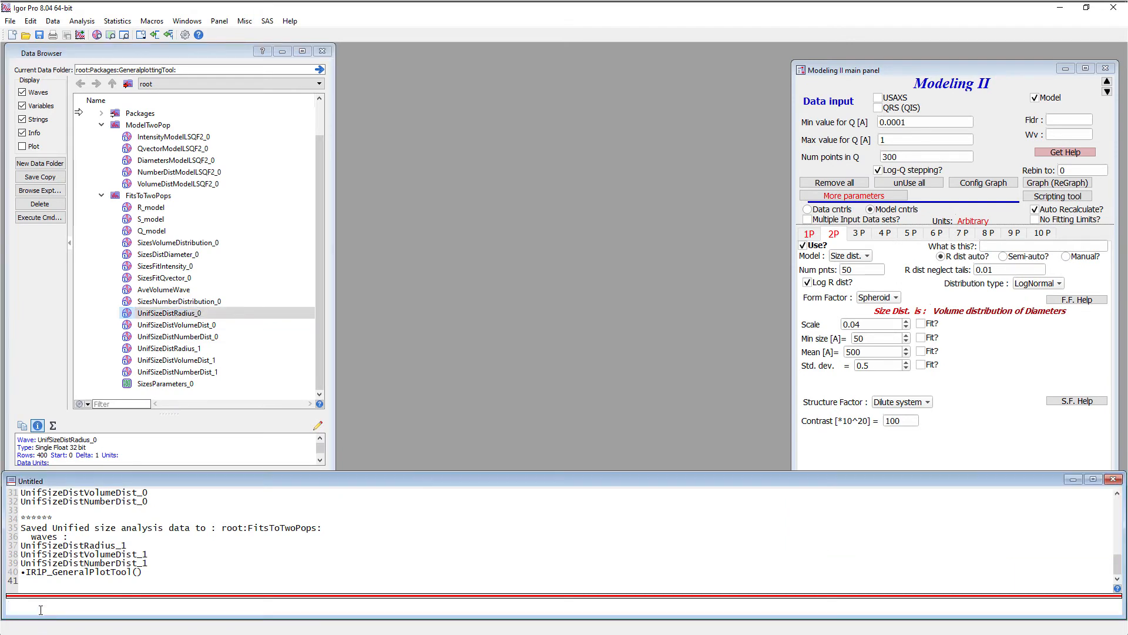
text(Duplicate)
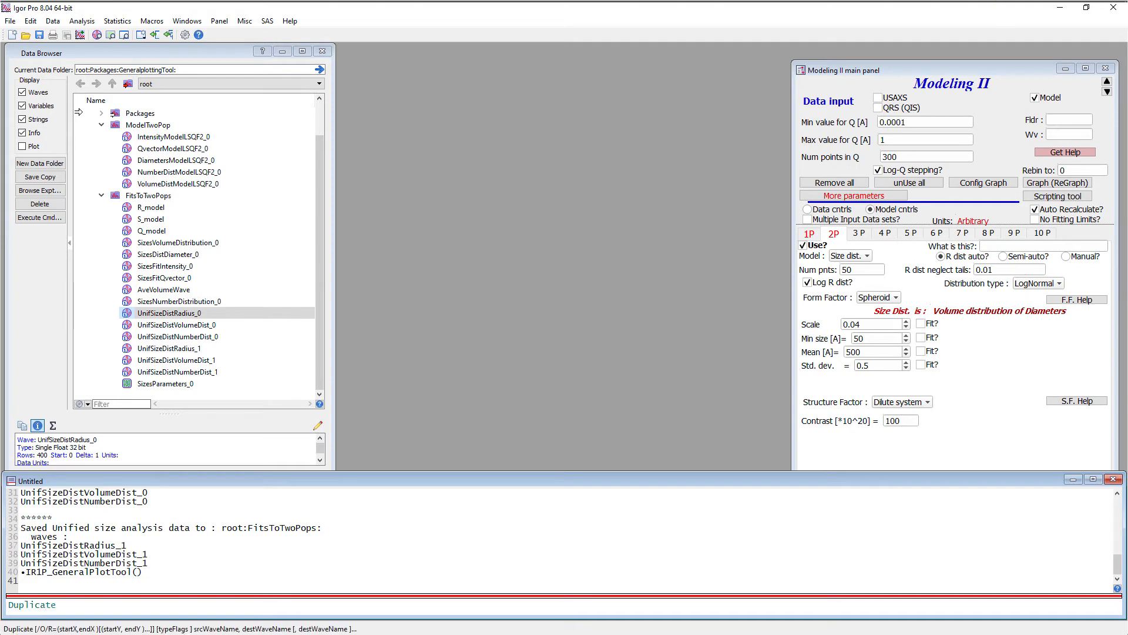
key(ctrl+v)
text(,)
key(ctrl+v)
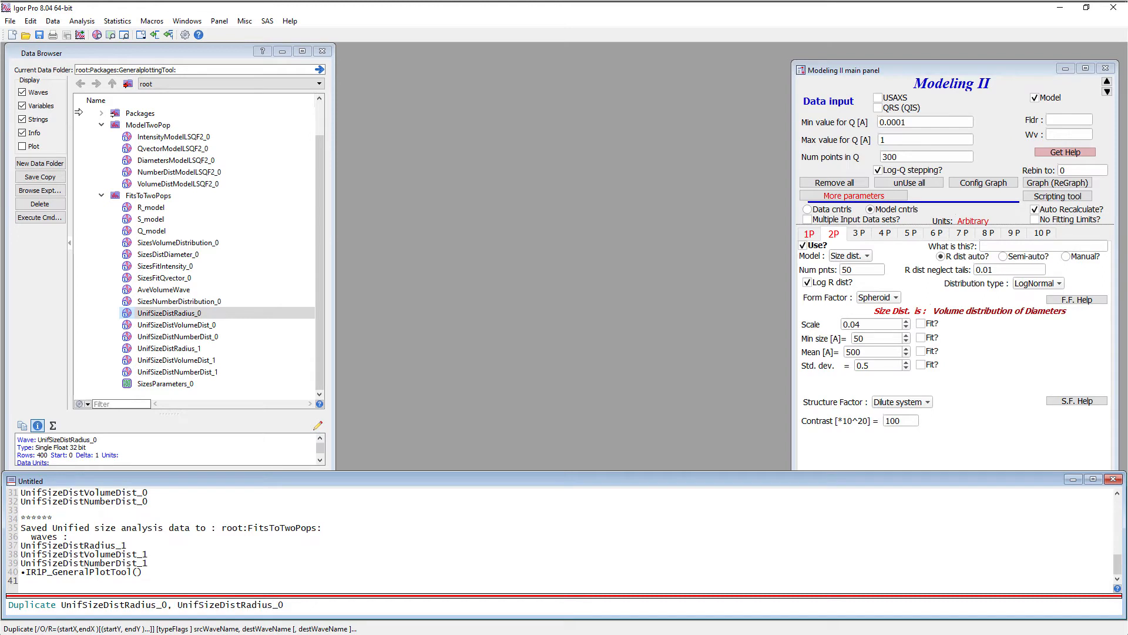
key(BackSpace)
key(BackSpace)
key(BackSpace)
key(BackSpace)
key(BackSpace)
key(BackSpace)
text(Dia)
key(Return)
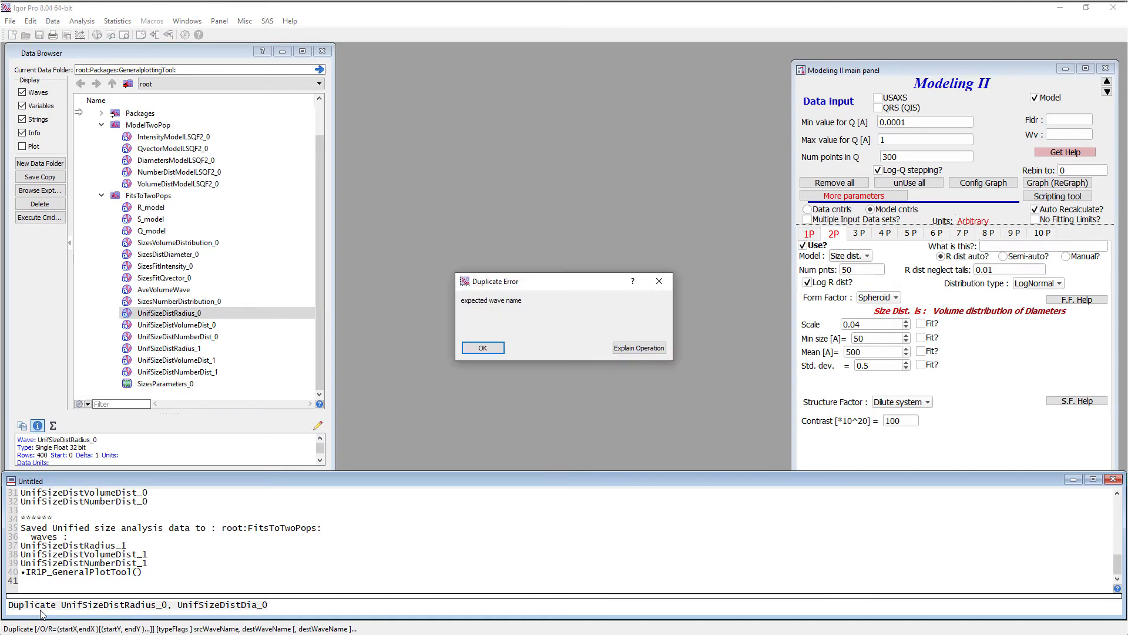
key(Return)
Make FitsToTwoPops the current data folder and run the Duplicate command for UnifSizeDistDia_0 again
drag(79, 112, 77, 196)
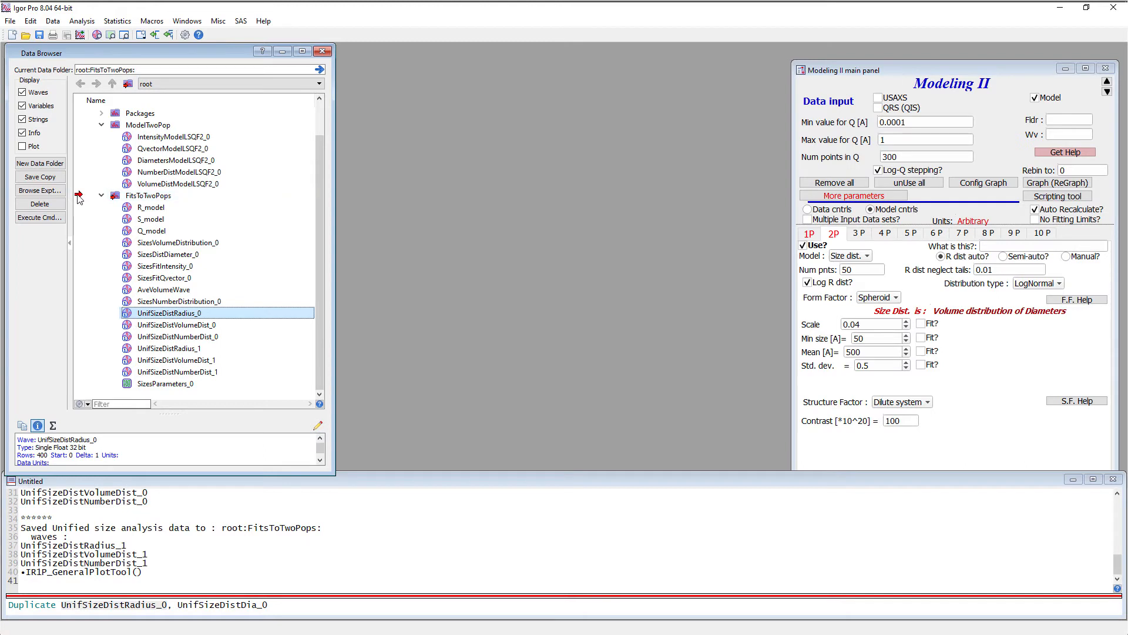
click(290, 606)
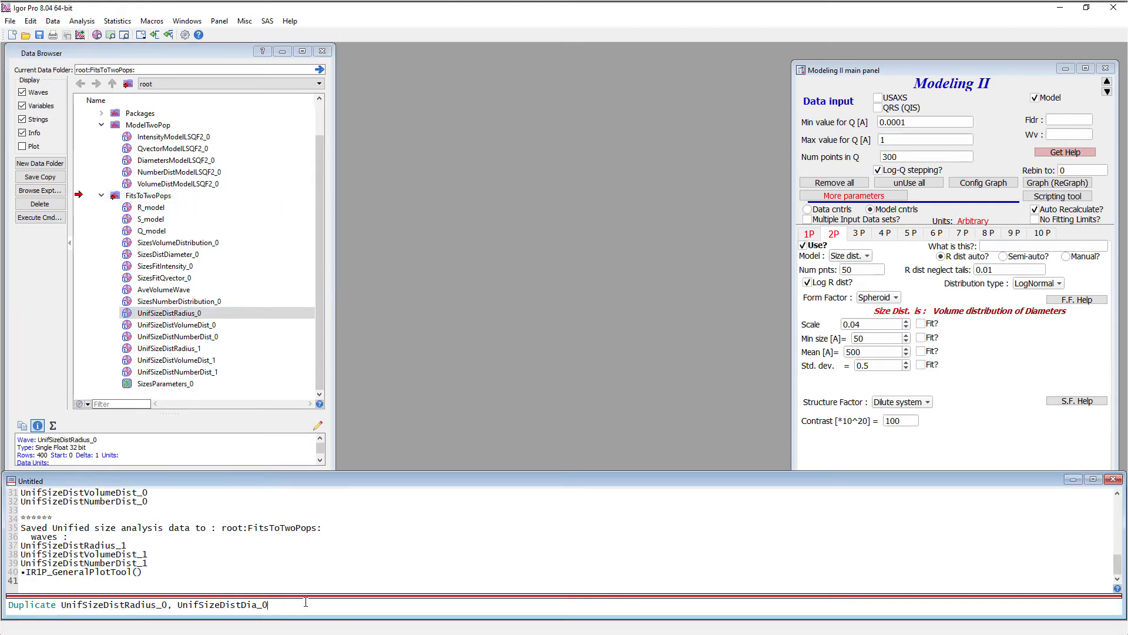
key(Return)
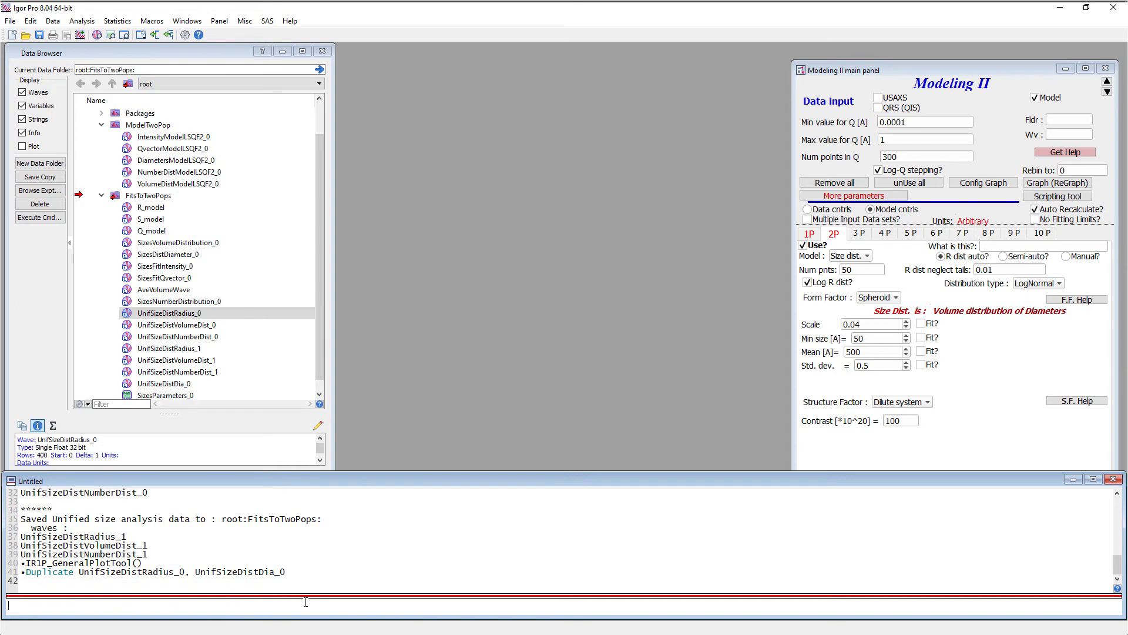
Compute the level 0 diameters by running "UnifSizeDistDia_0 = UnifSizeDistRadius_0*2"
double_click(249, 573)
key(Return)
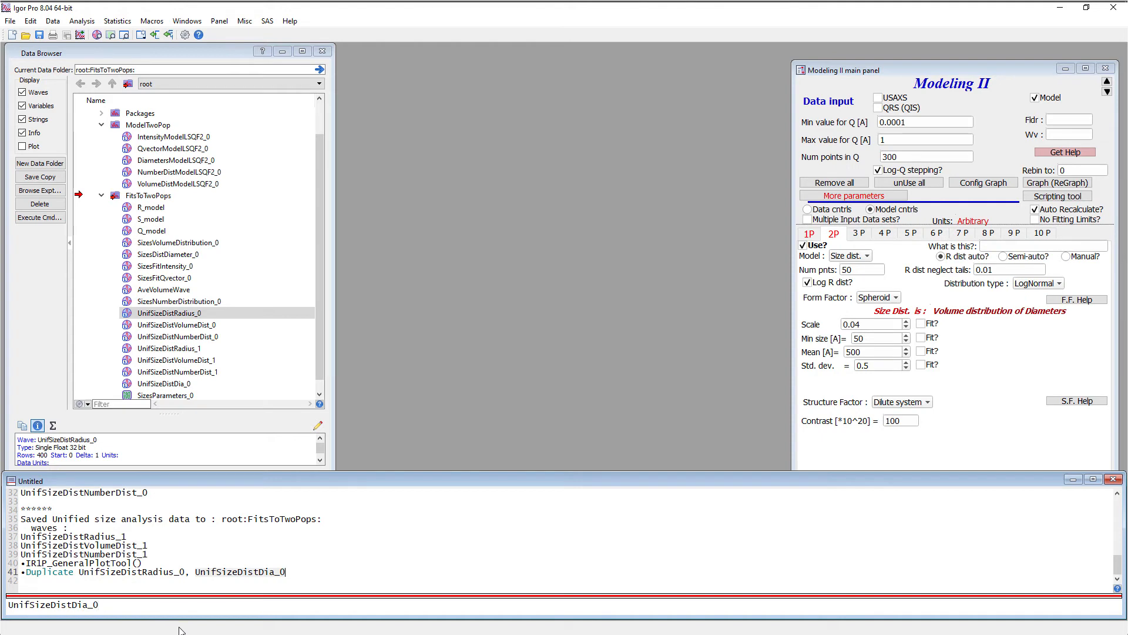
text(*=2)
double_click(129, 572)
key(ctrl+c)
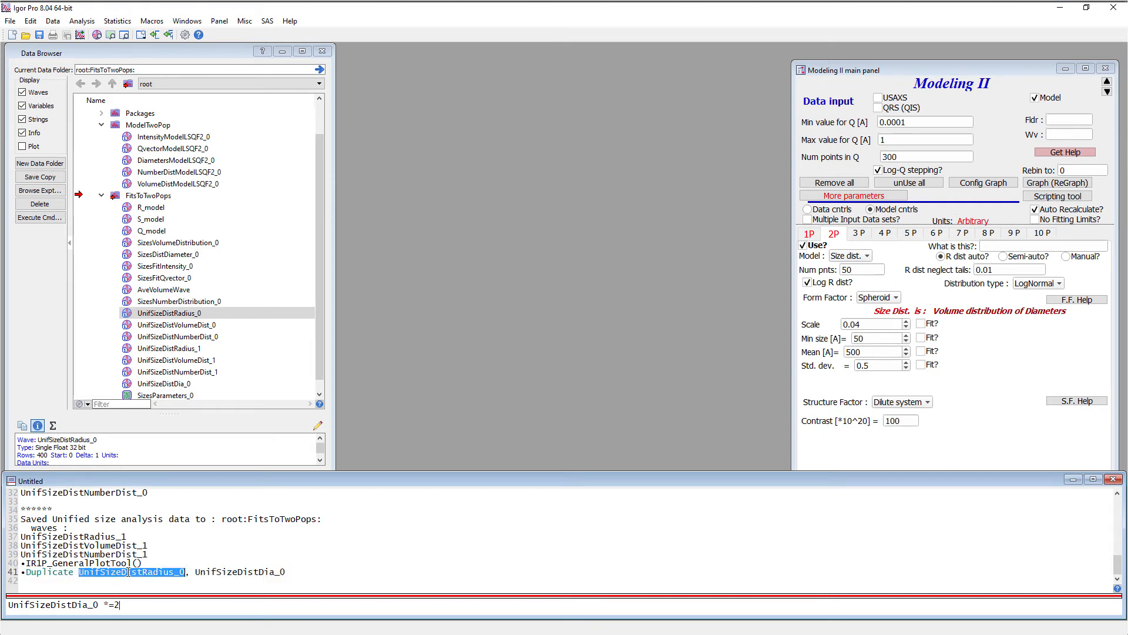
drag(121, 604, 104, 605)
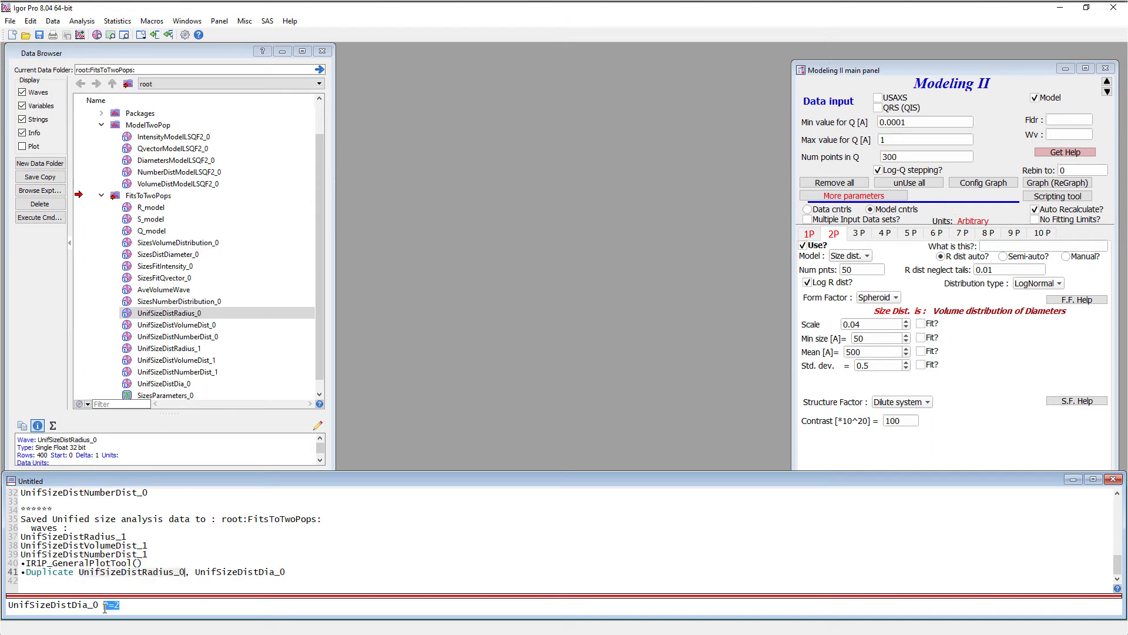
key(BackSpace)
text(=)
key(ctrl+v)
text(*2)
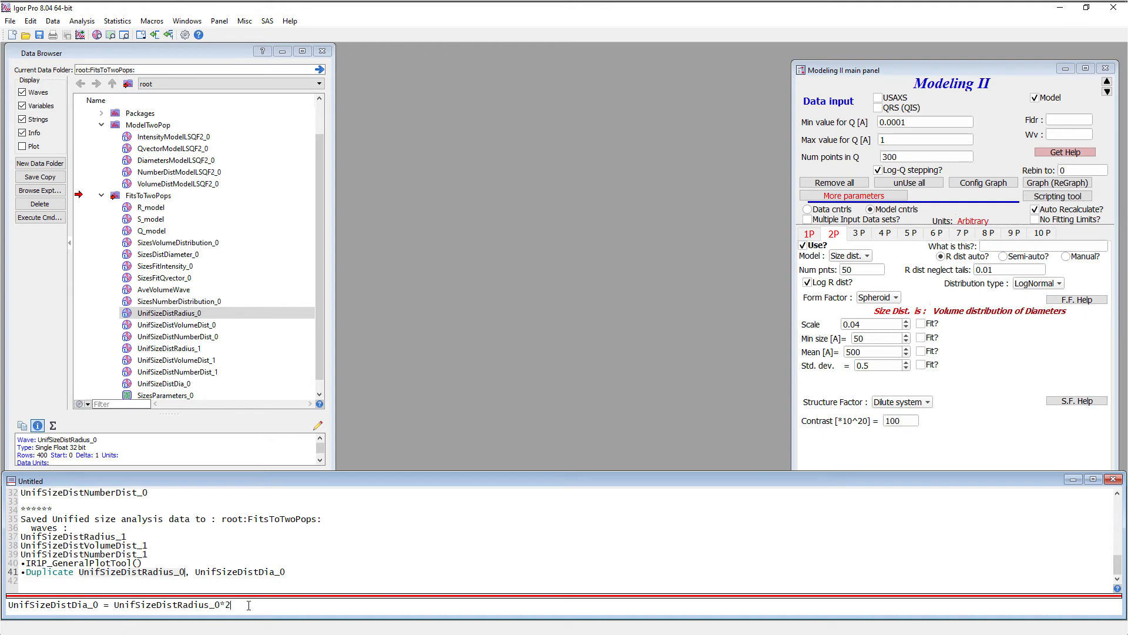
key(Return)
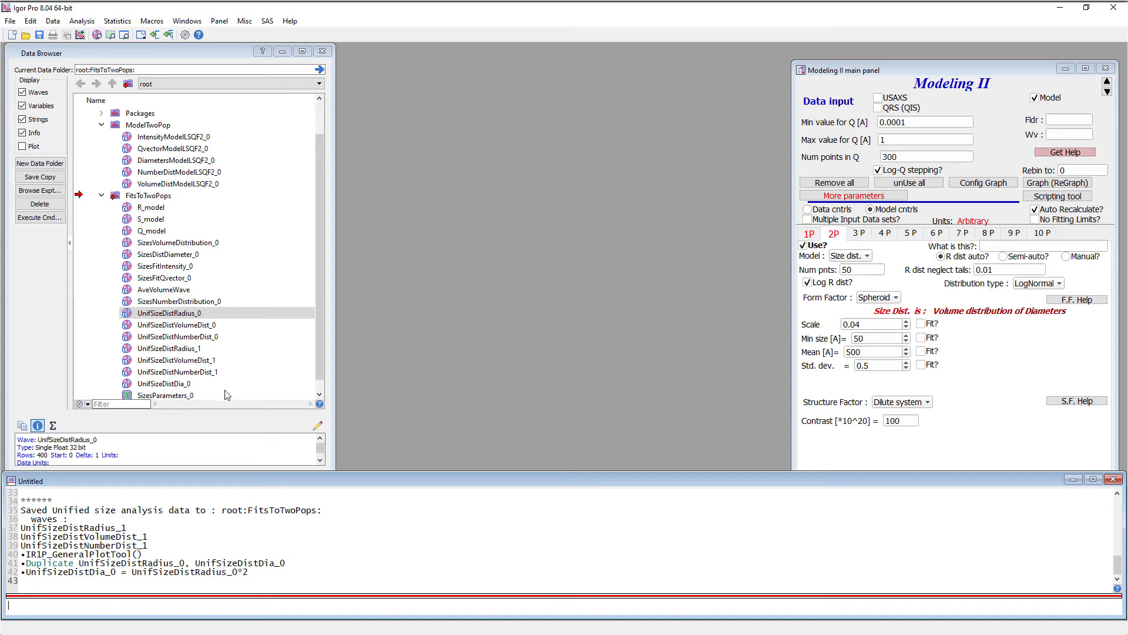
Duplicate the wave UnifSizeDistVolumeDist_0 from FitsToTwoPops as UnifSizeDistVolumeDistDia_0
click(196, 328)
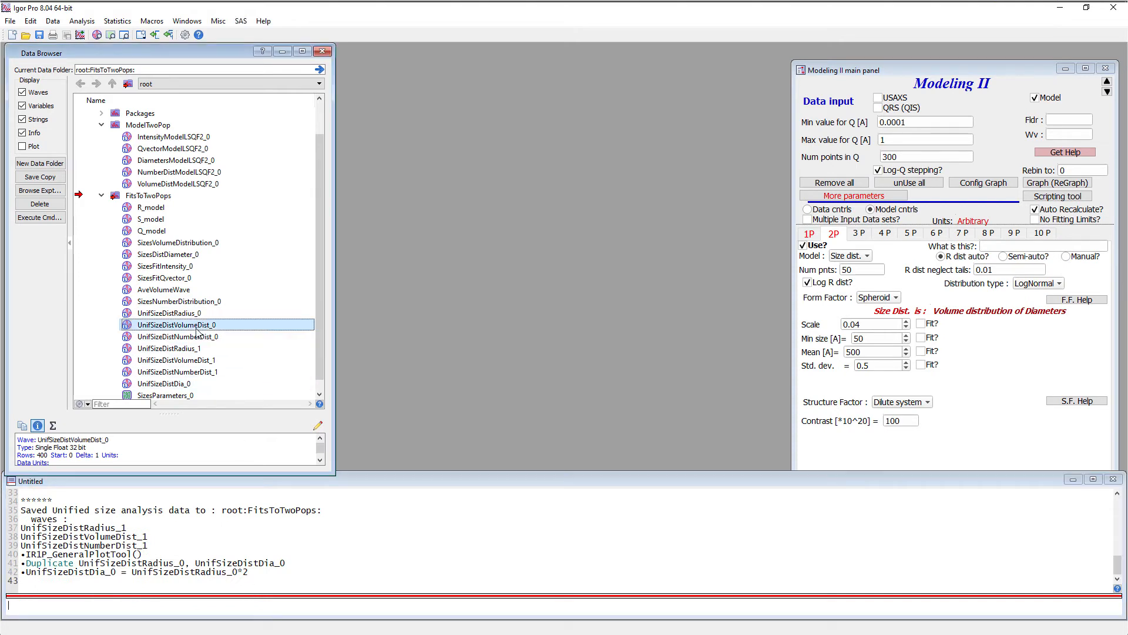
click(218, 324)
key(ctrl+c)
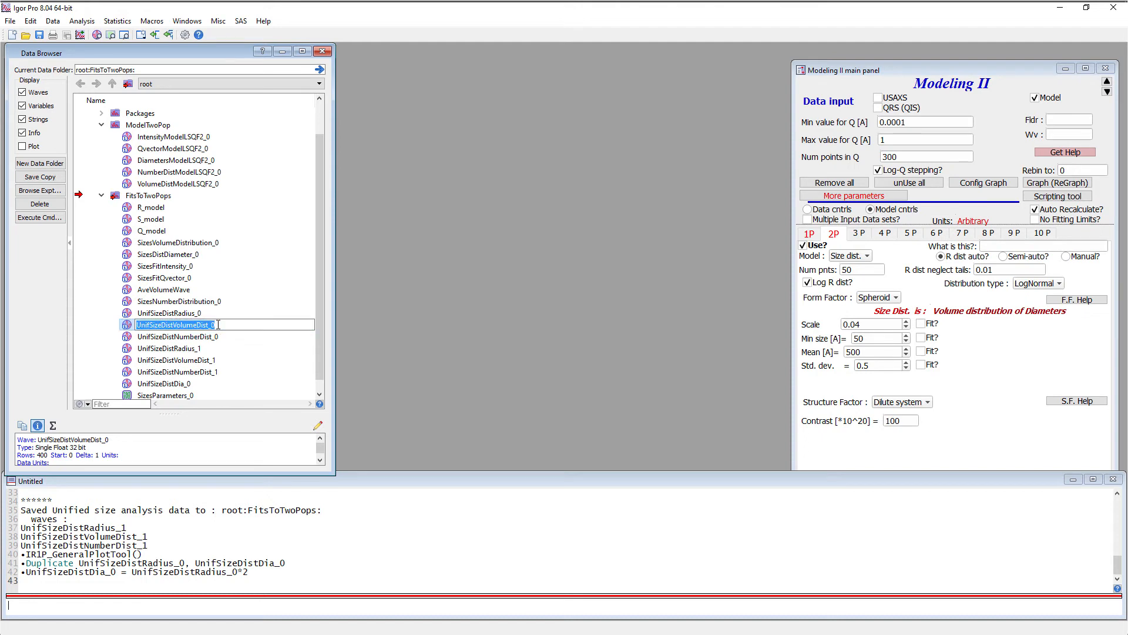
click(46, 609)
text(Duplicate)
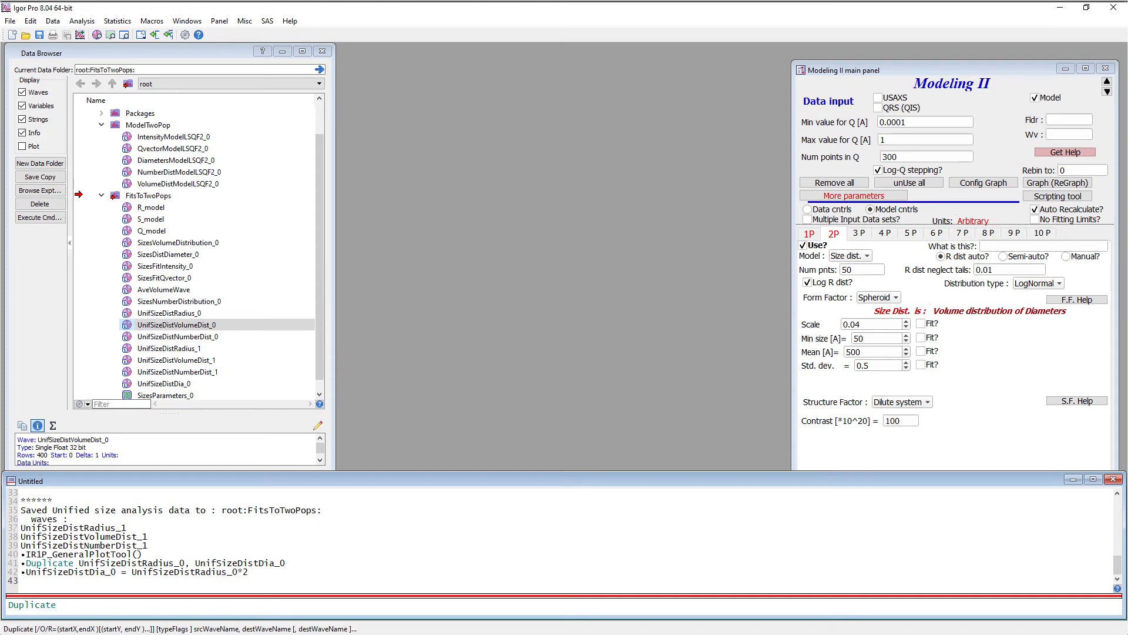
key(ctrl+v)
text(,)
key(ctrl+v)
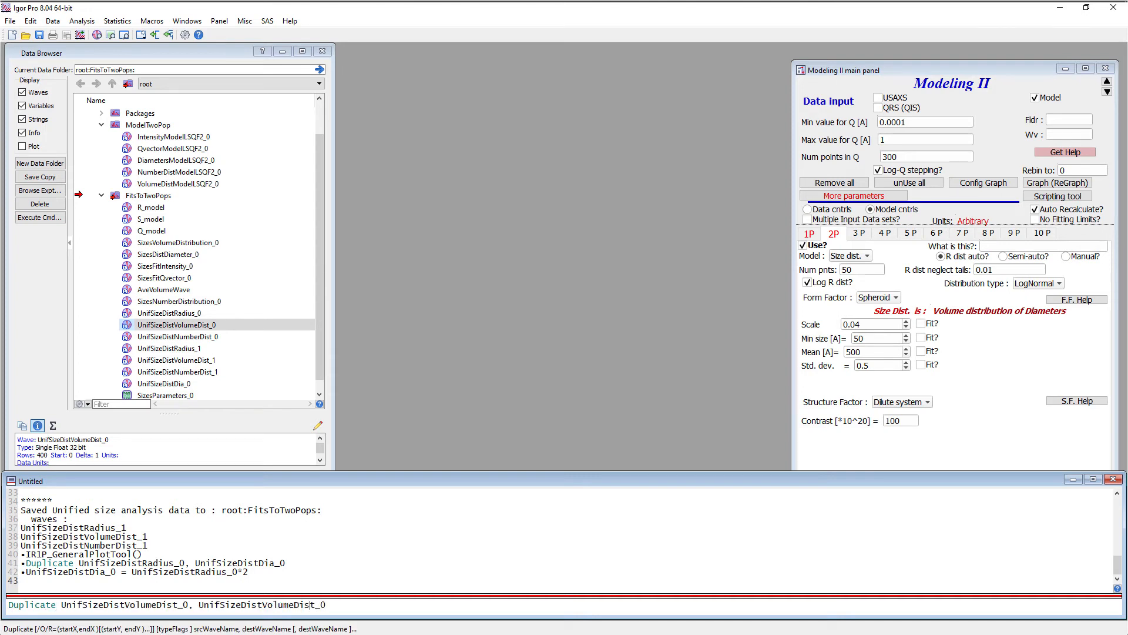
text(Dia)
key(Return)
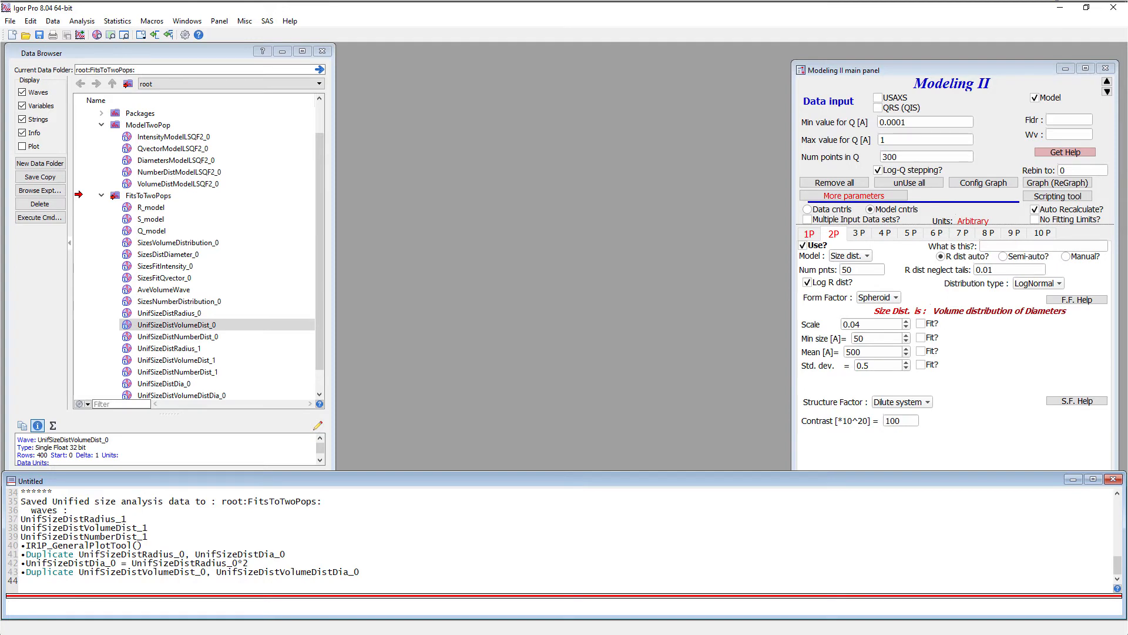
Halve the duplicated volume distribution by running "UnifSizeDistVolumeDistDia_0 /=2"
click(287, 571)
double_click(294, 572)
key(ctrl+c)
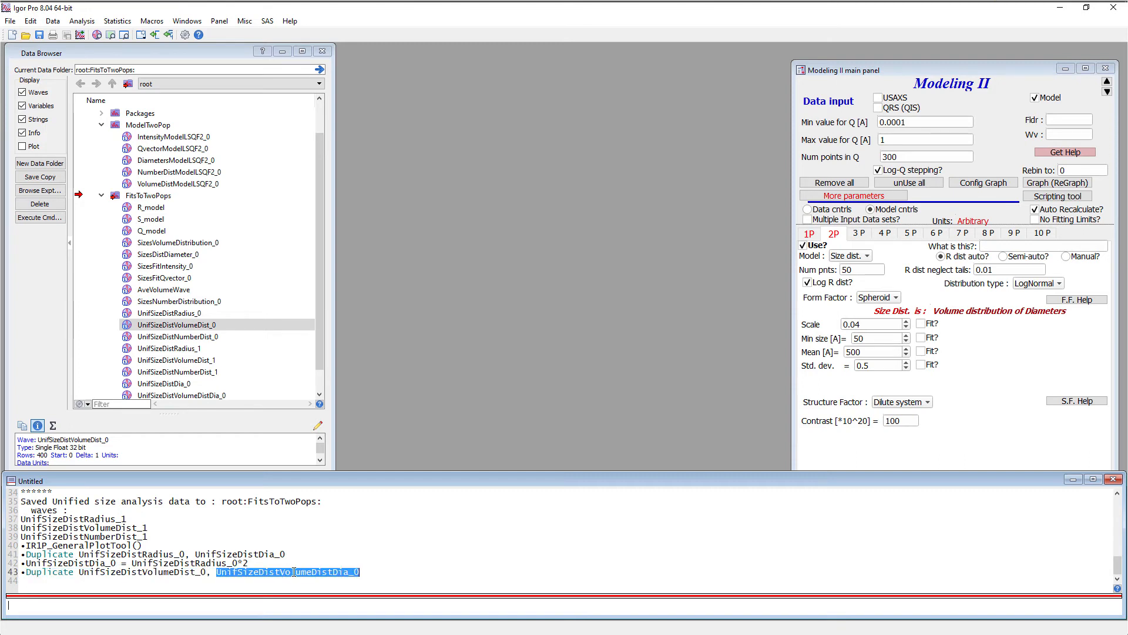
click(213, 602)
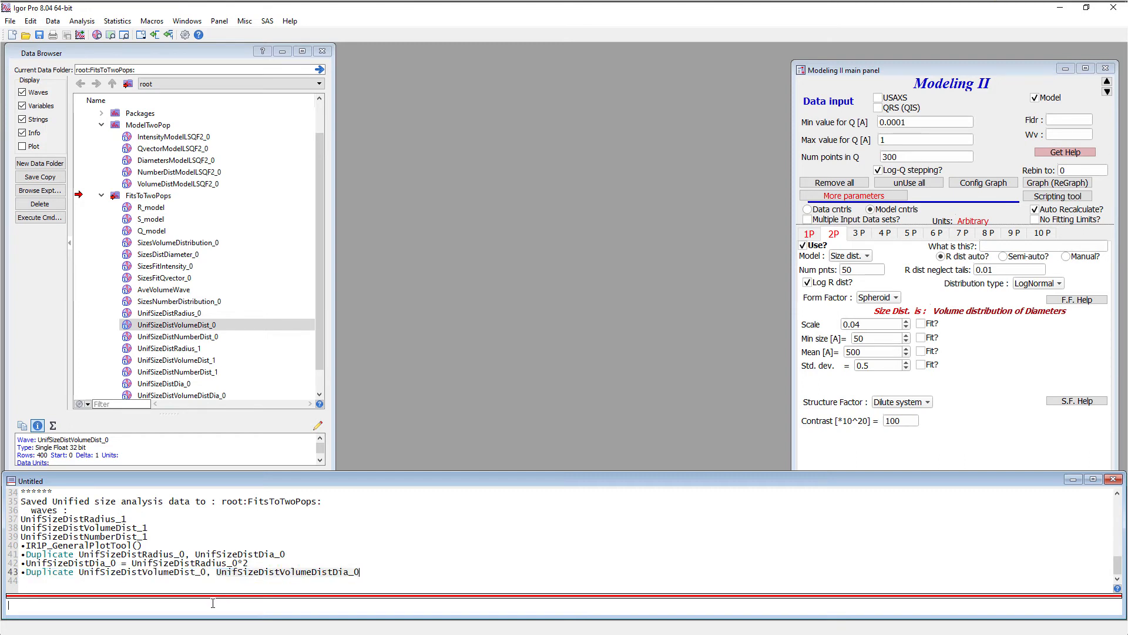
key(ctrl+v)
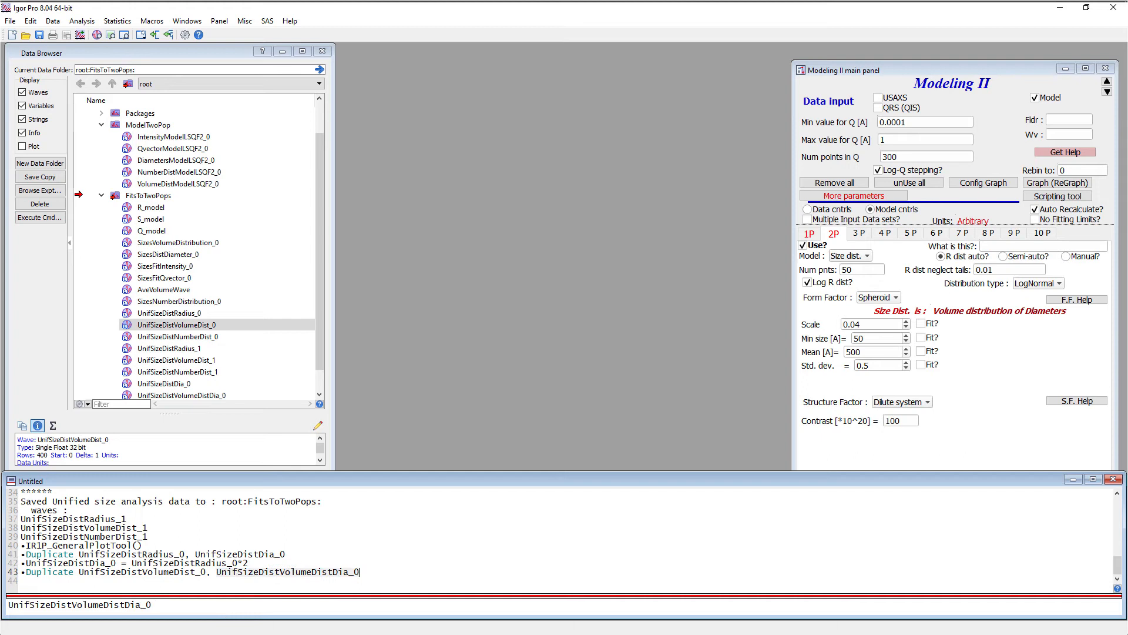
text(/=2)
key(Return)
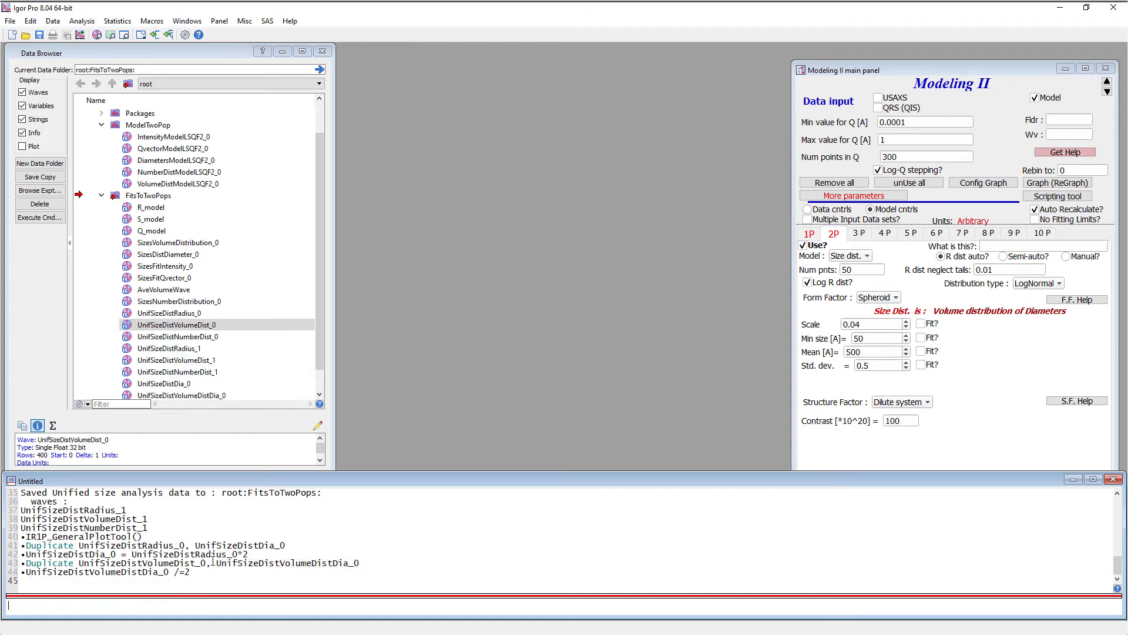
Reuse the earlier Duplicate command to copy UnifSizeDistRadius_1 as UnifSizeDistDia_1
click(216, 545)
key(Return)
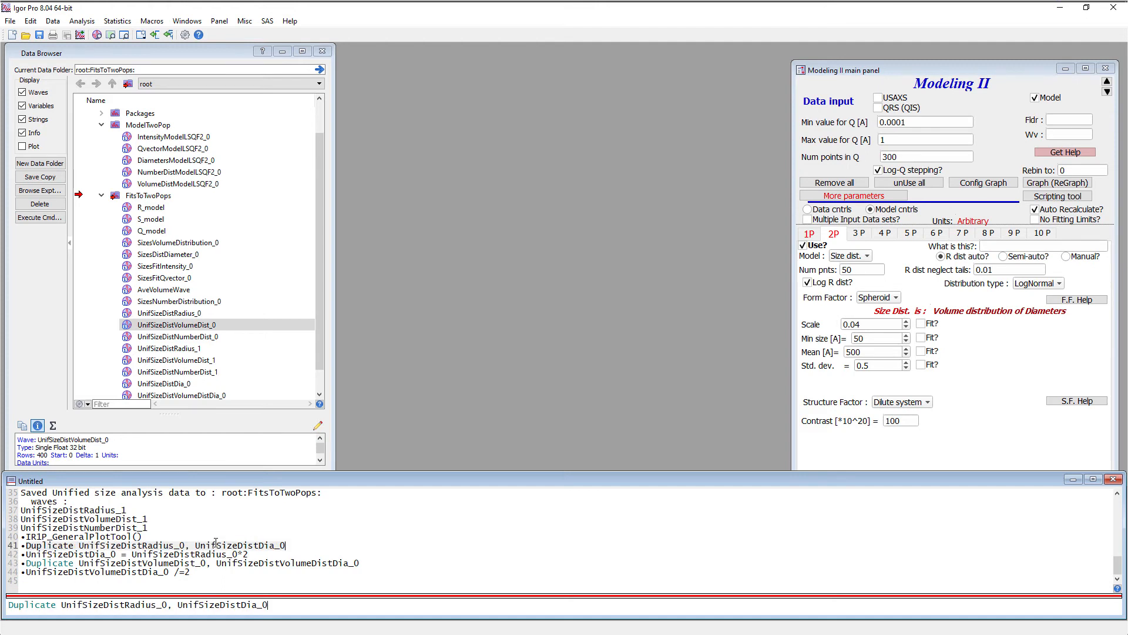
click(166, 604)
key(BackSpace)
text(1)
click(270, 604)
key(BackSpace)
text(1)
key(Return)
Adapt the earlier diameter calculation and run it as "UnifSizeDistDia_1 = UnifSizeDistRadius_1*2"
click(178, 547)
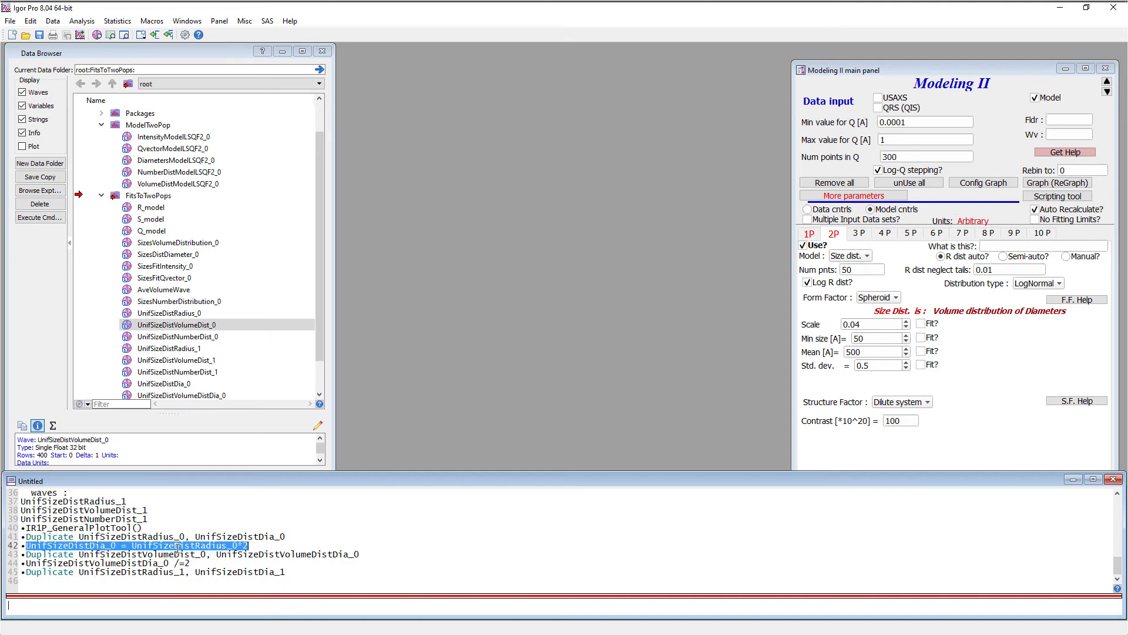
key(Return)
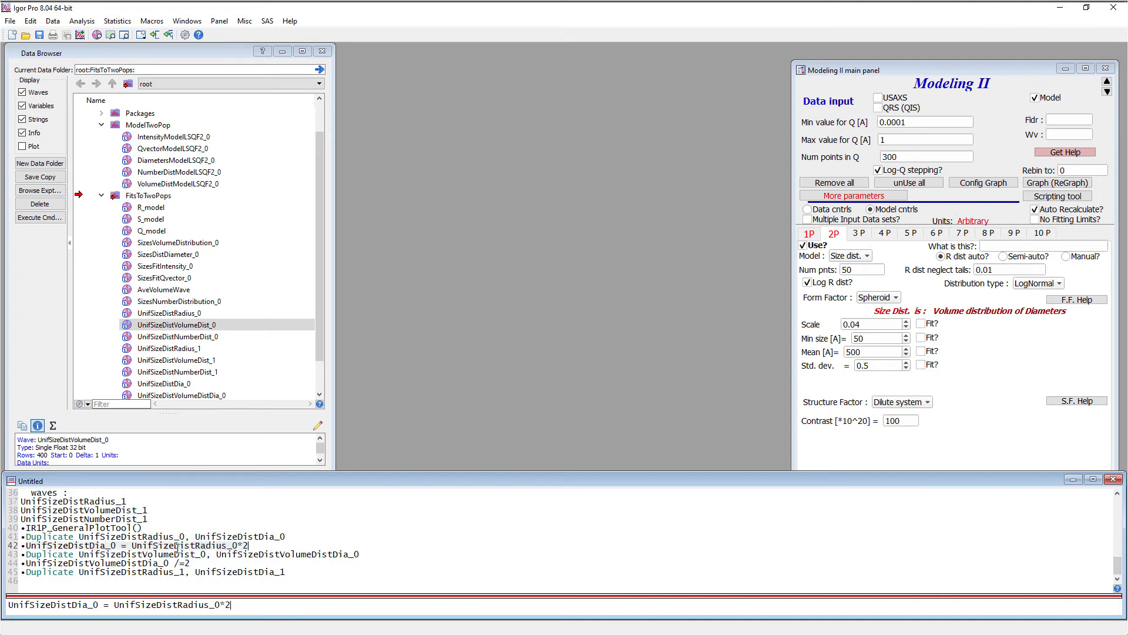
click(96, 604)
key(BackSpace)
text(1)
click(216, 605)
key(Delete)
text(1)
key(Return)
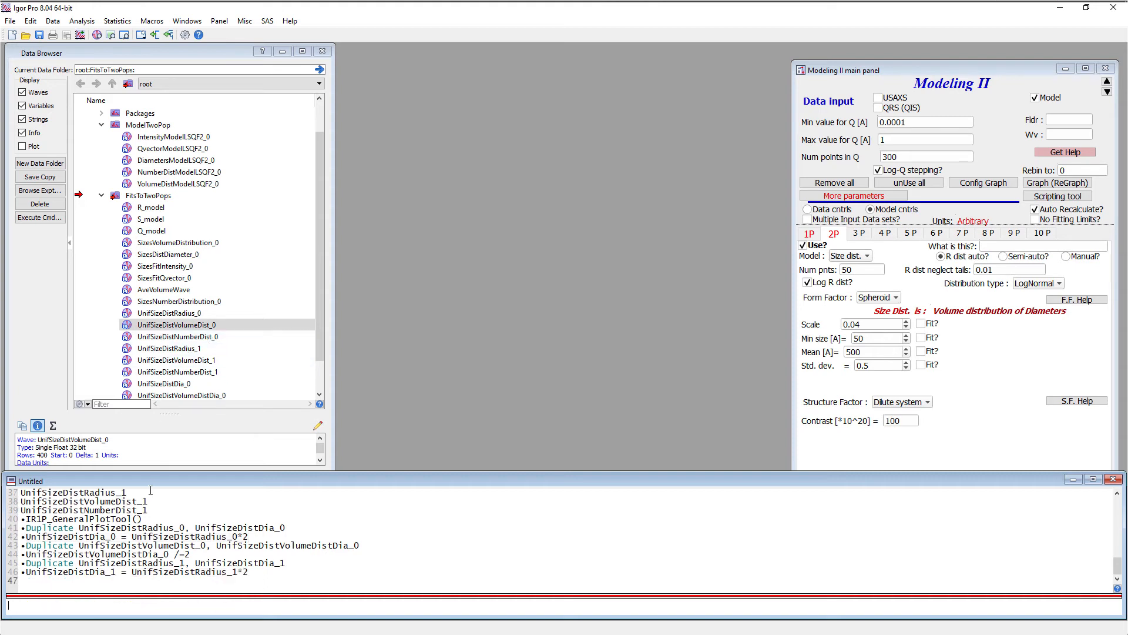
Reuse the volume distribution Duplicate command to copy UnifSizeDistVolumeDist_1 as UnifSizeDistVolumeDistDia_1
click(145, 553)
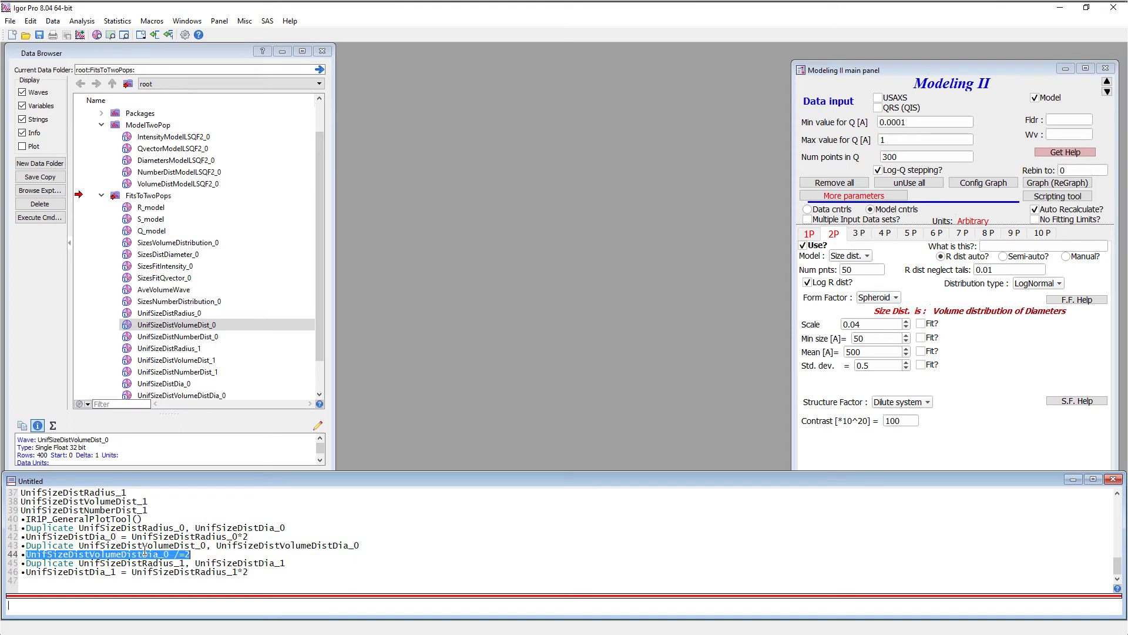
click(145, 546)
key(Return)
click(184, 604)
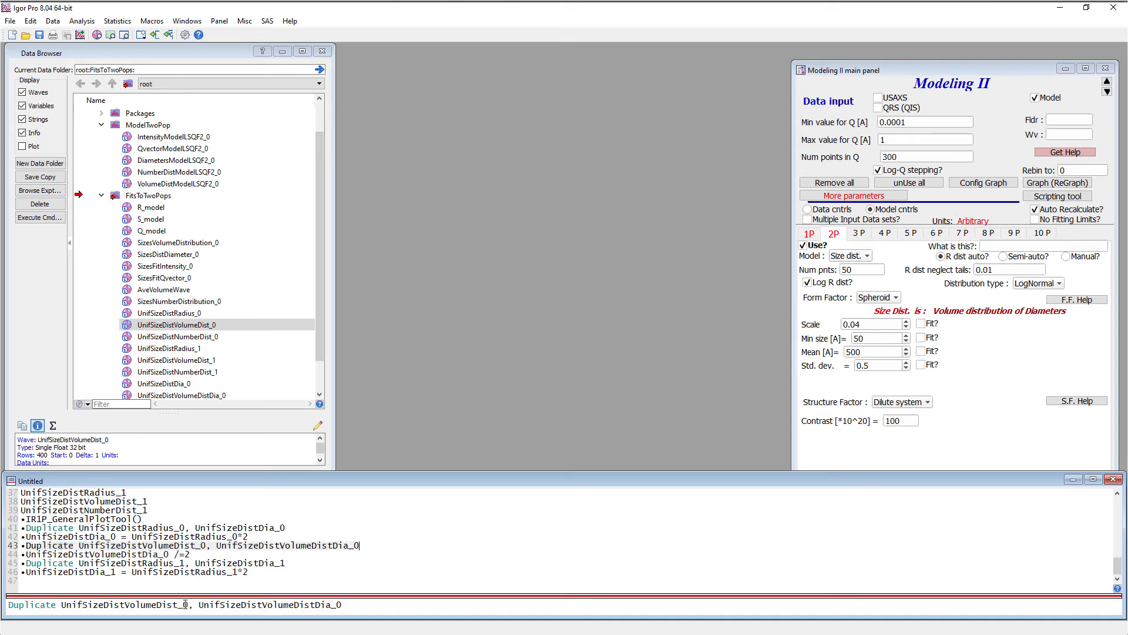
key(Delete)
text(1)
drag(335, 604, 344, 606)
text(1)
key(Return)
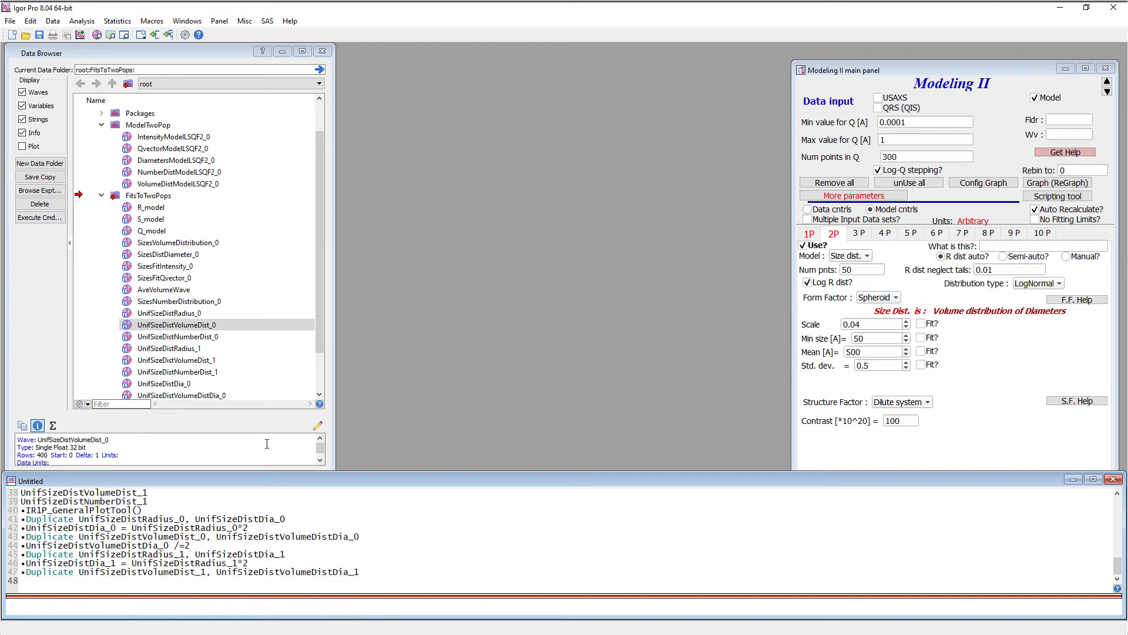
Adapt the earlier halving command and run it as "UnifSizeDistVolumeDistDia_1 /=2"
click(166, 546)
key(Return)
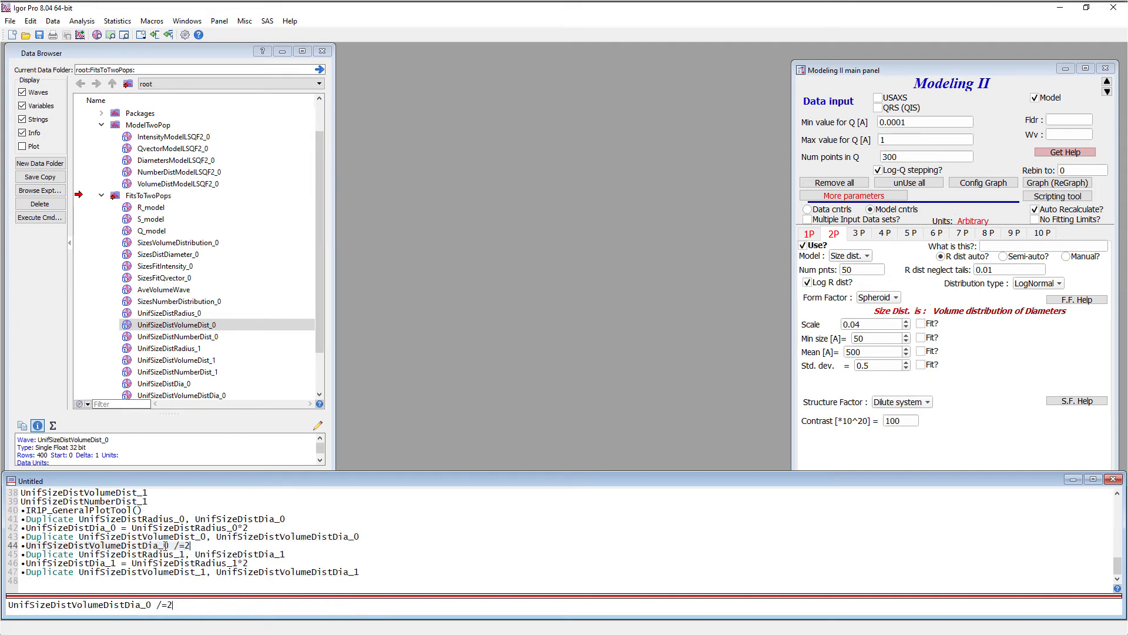
click(148, 605)
drag(148, 604, 152, 605)
key(BackSpace)
text(1)
key(Return)
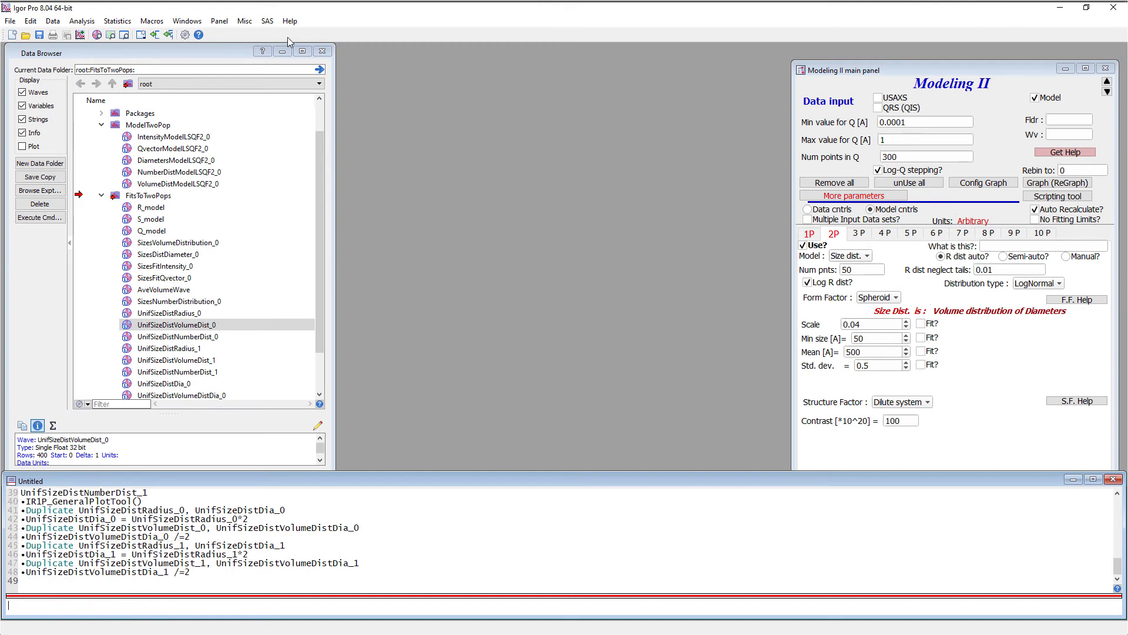
Open Plotting I and add VolumeDistModelLSQF2_0 against DiametersModelLSQF2_0 from the ModelTwoPop Irena results to a graph
click(268, 26)
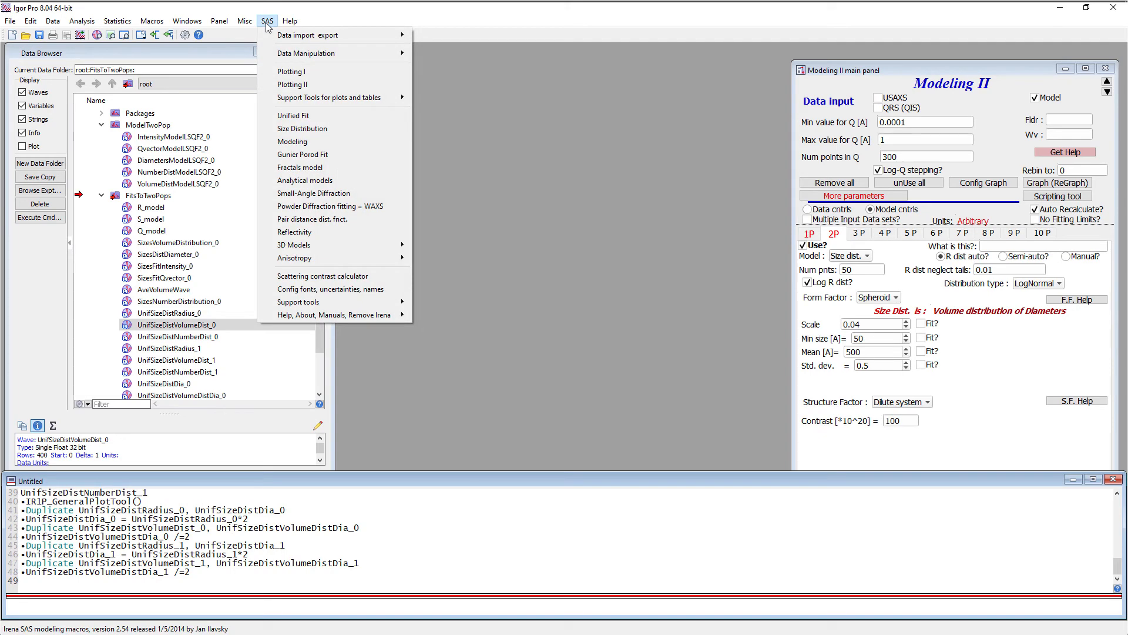
click(280, 73)
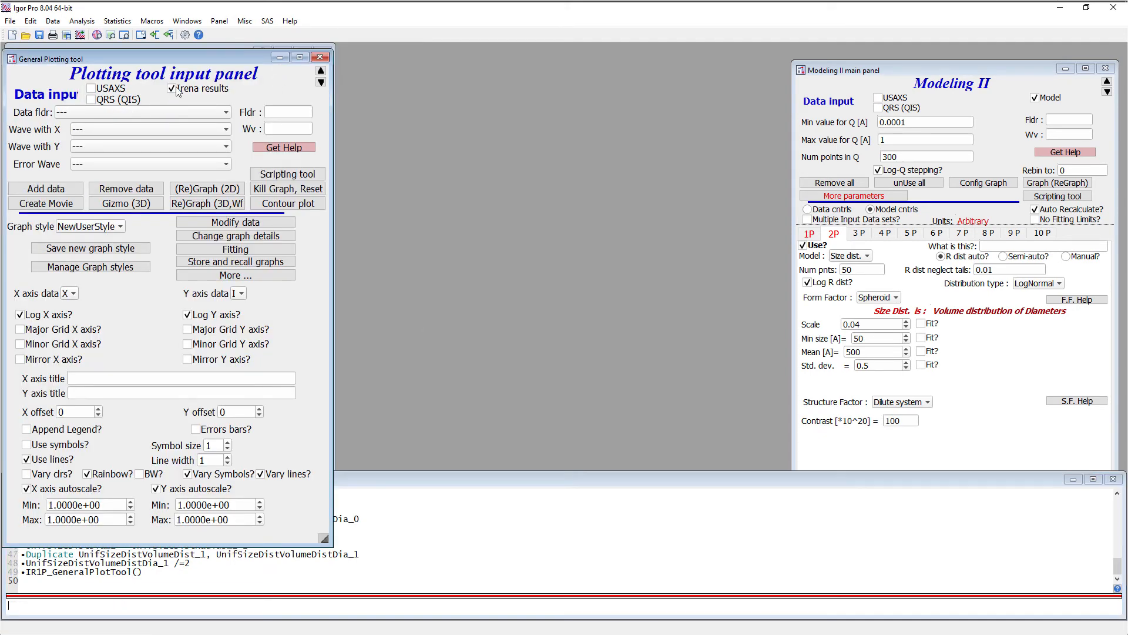
click(145, 112)
click(99, 153)
click(124, 135)
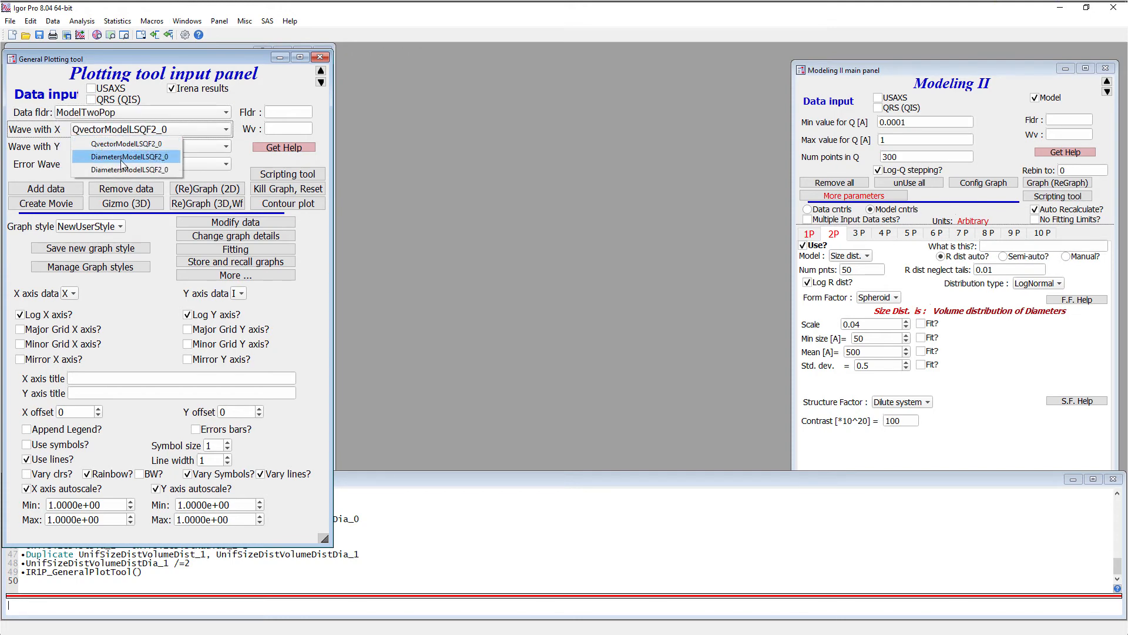
click(125, 158)
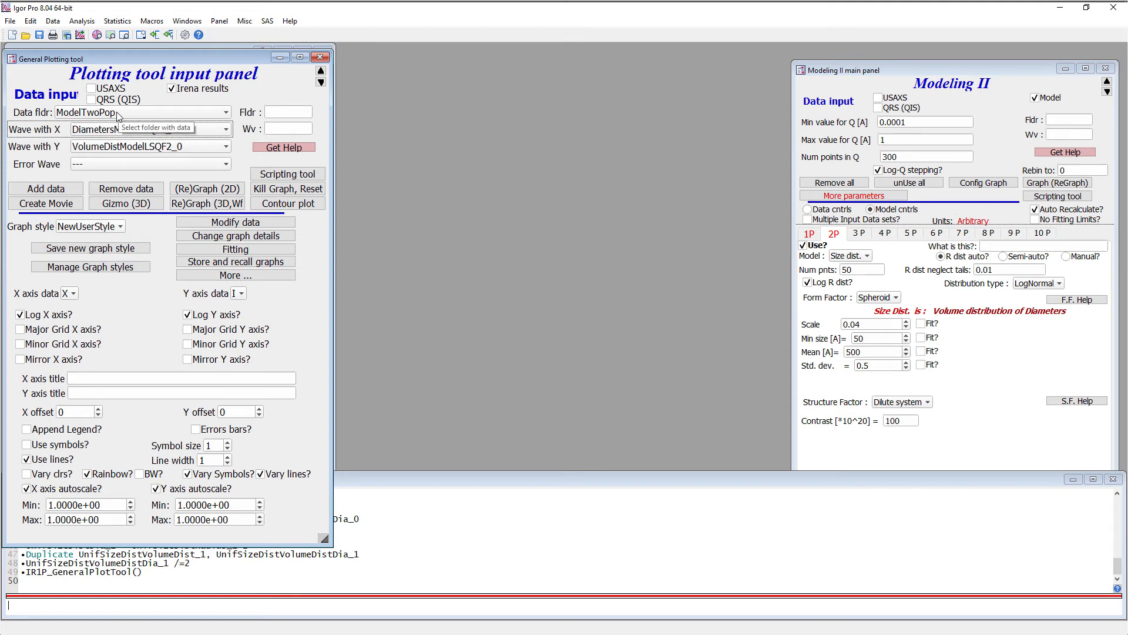
click(59, 191)
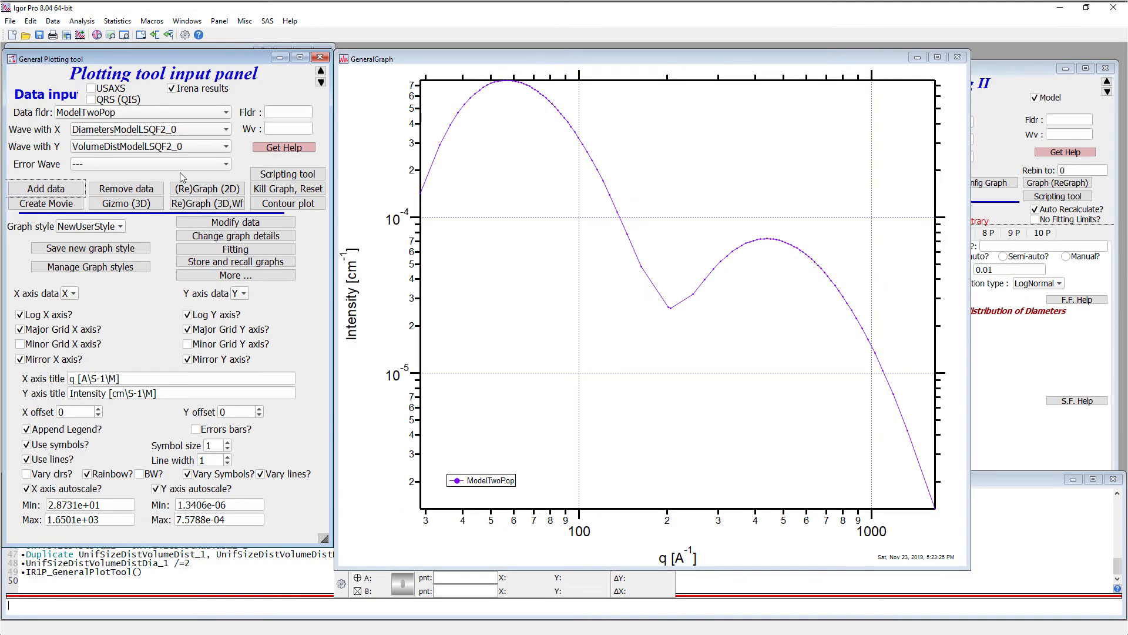
Apply the VolumeDistribution style to the graph and make its X axis logarithmic
click(103, 233)
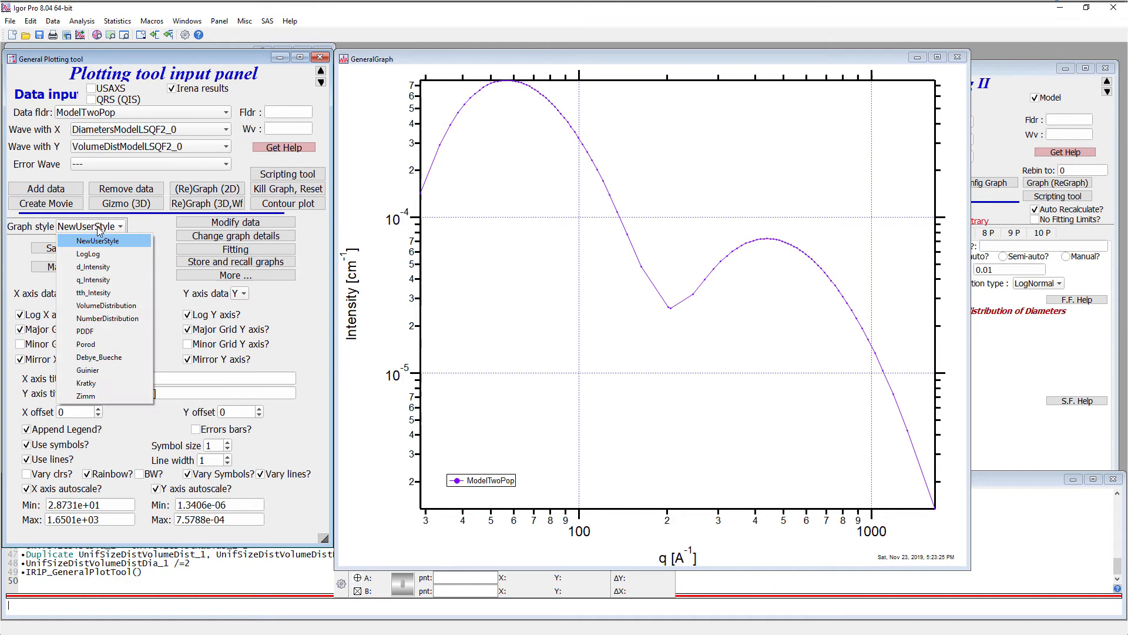
click(106, 305)
click(44, 317)
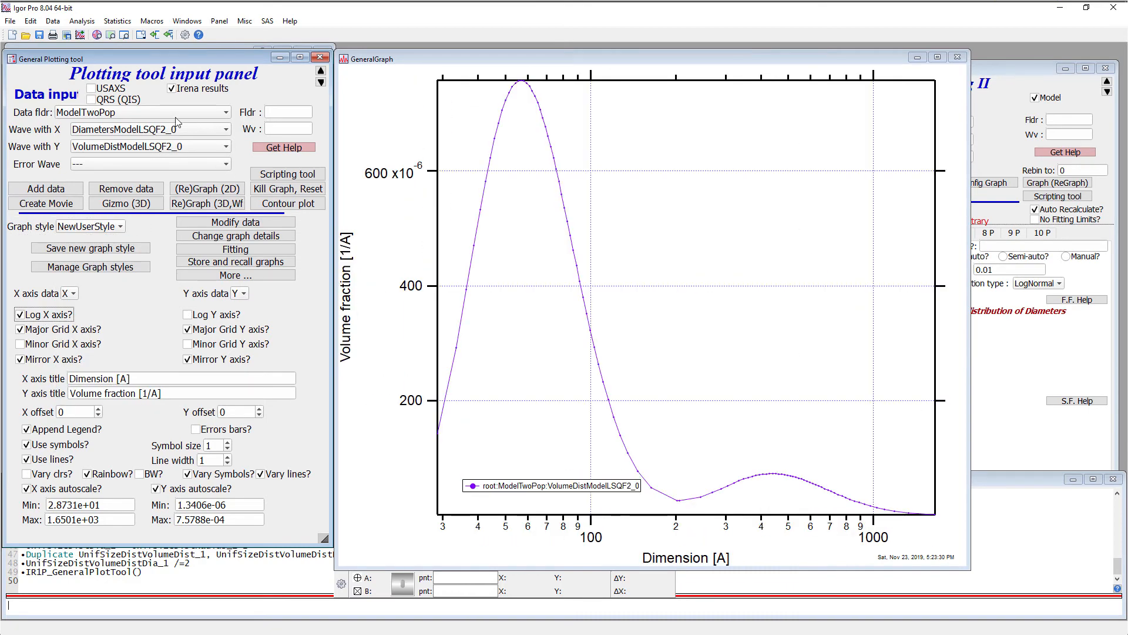
Add SizesVolumeDistribution_0 against SizesDistDiameter_0 from the FitsToTwoPops folder to the graph
click(126, 112)
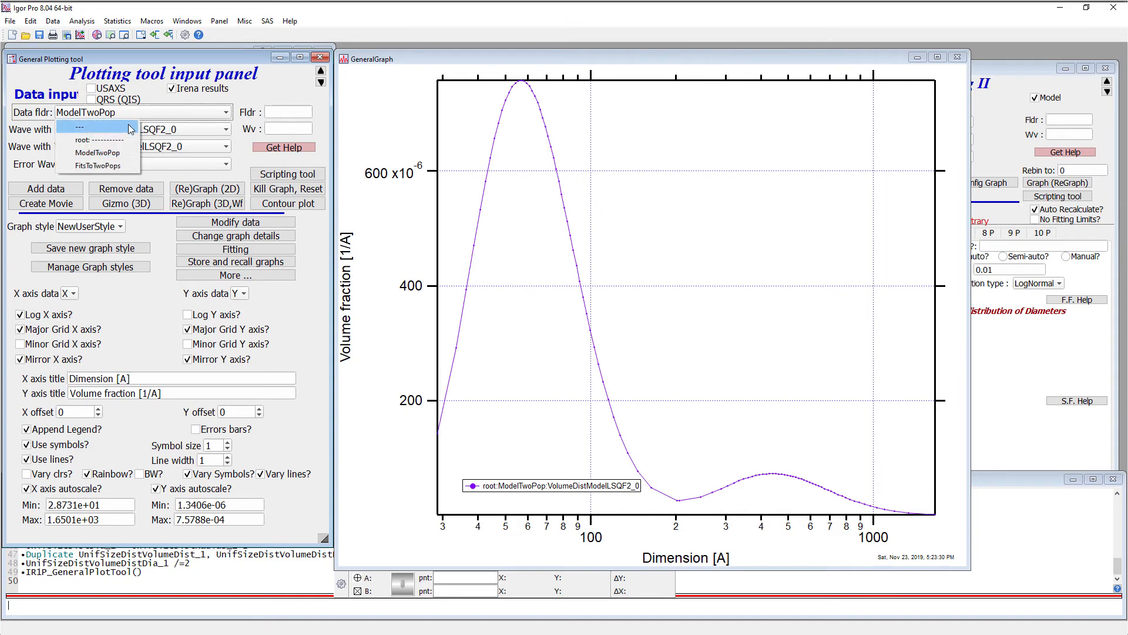
click(118, 165)
click(143, 131)
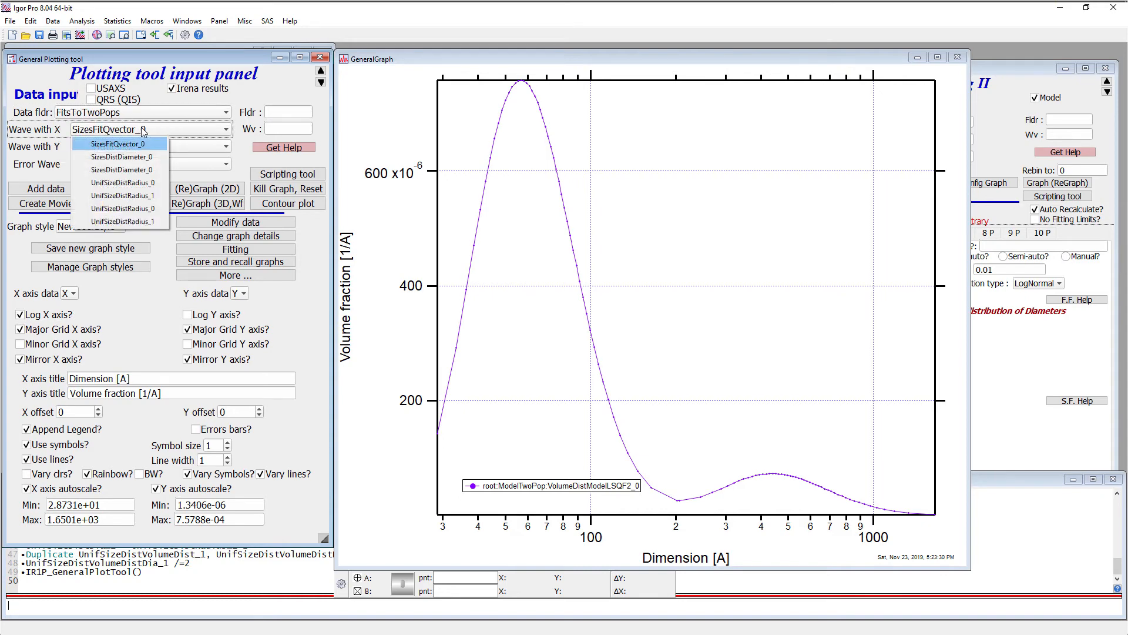
click(137, 158)
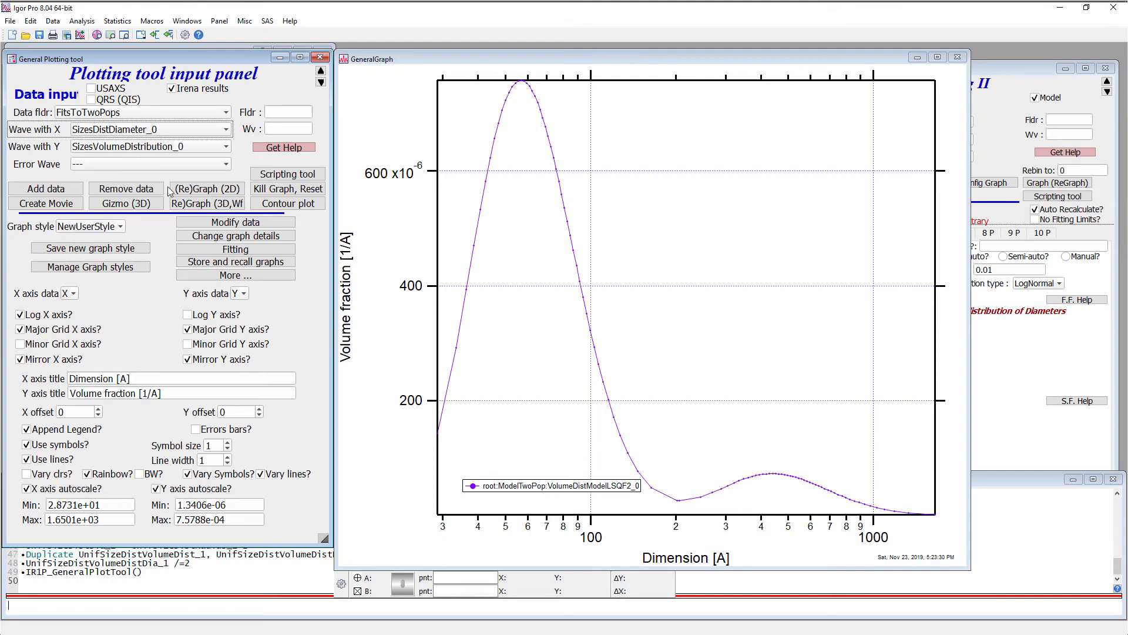
click(64, 189)
click(297, 195)
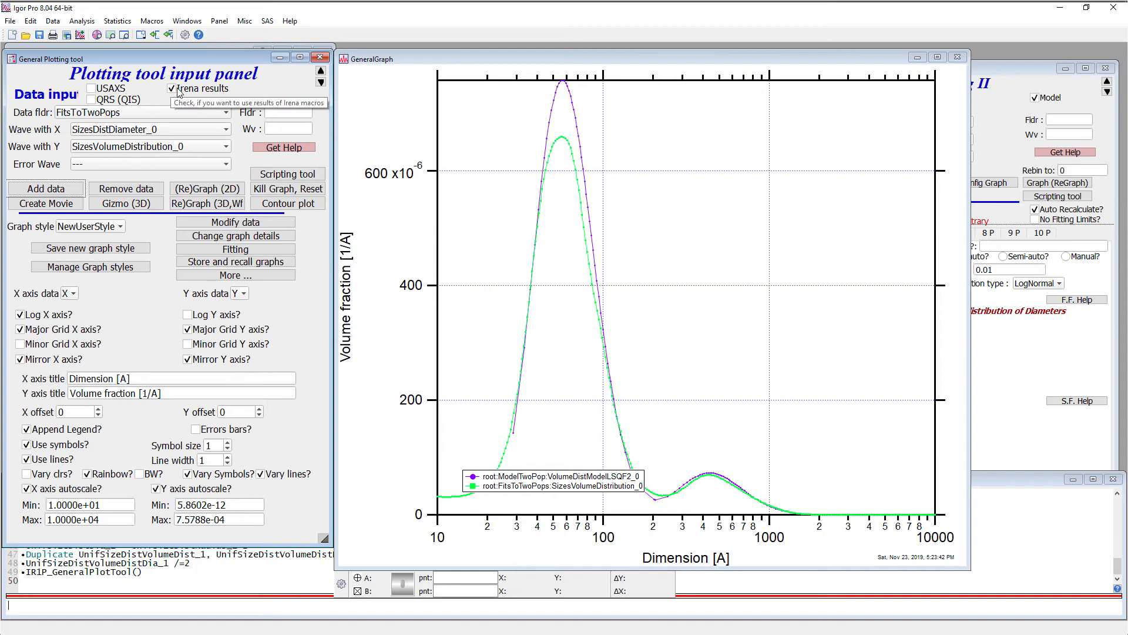
click(175, 116)
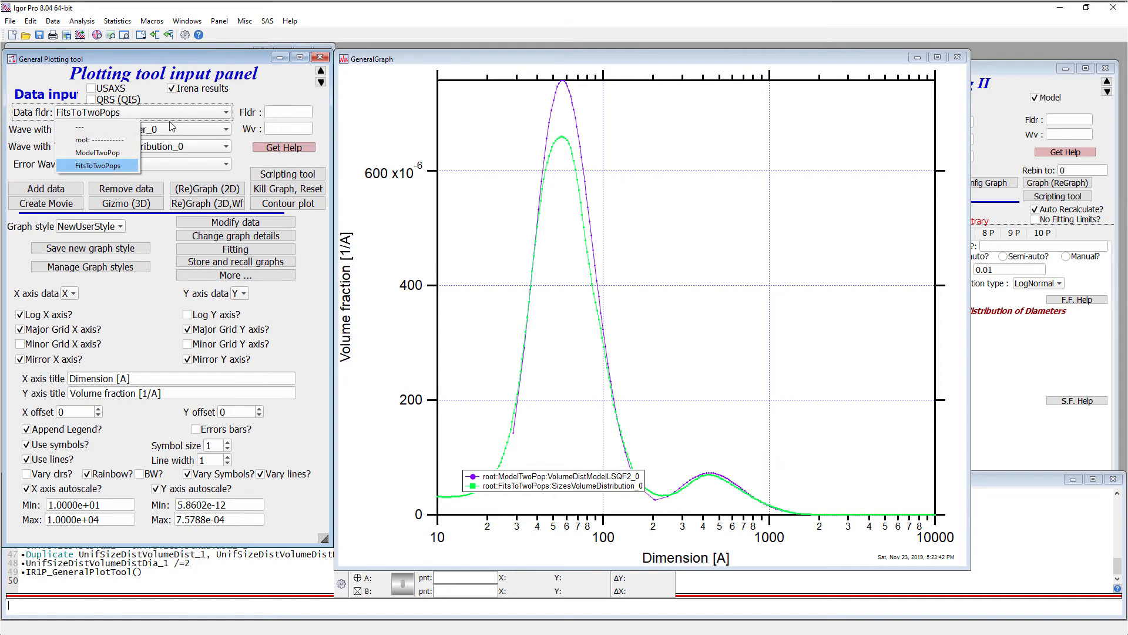
click(122, 166)
click(167, 130)
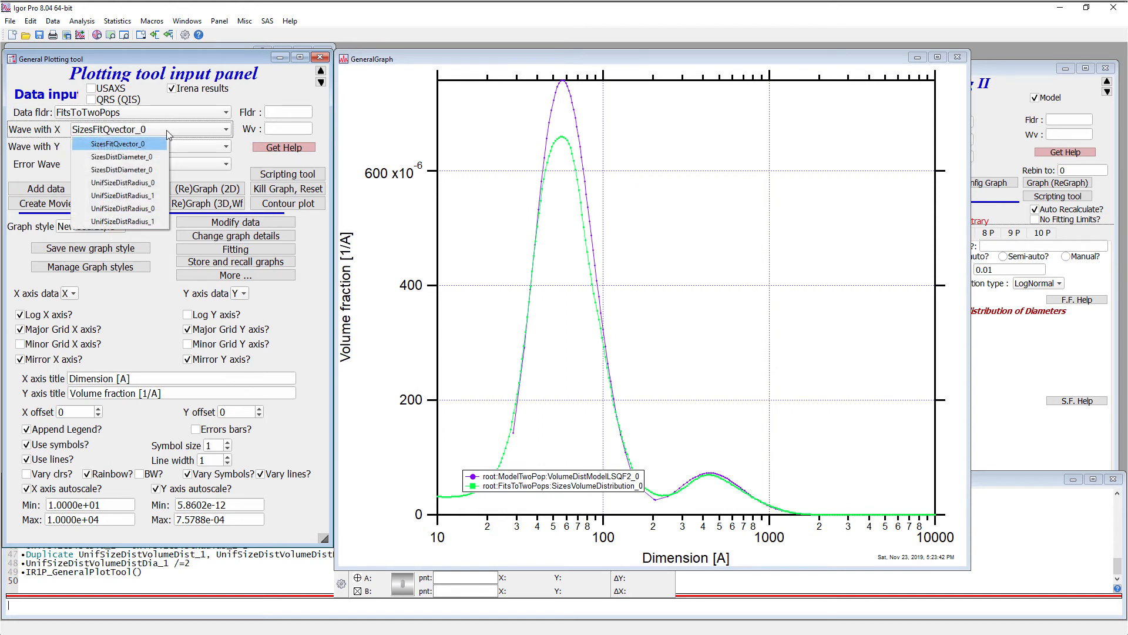
click(240, 97)
Turn off the Irena results filter and select the FitsToTwoPops data folder
click(174, 88)
click(172, 89)
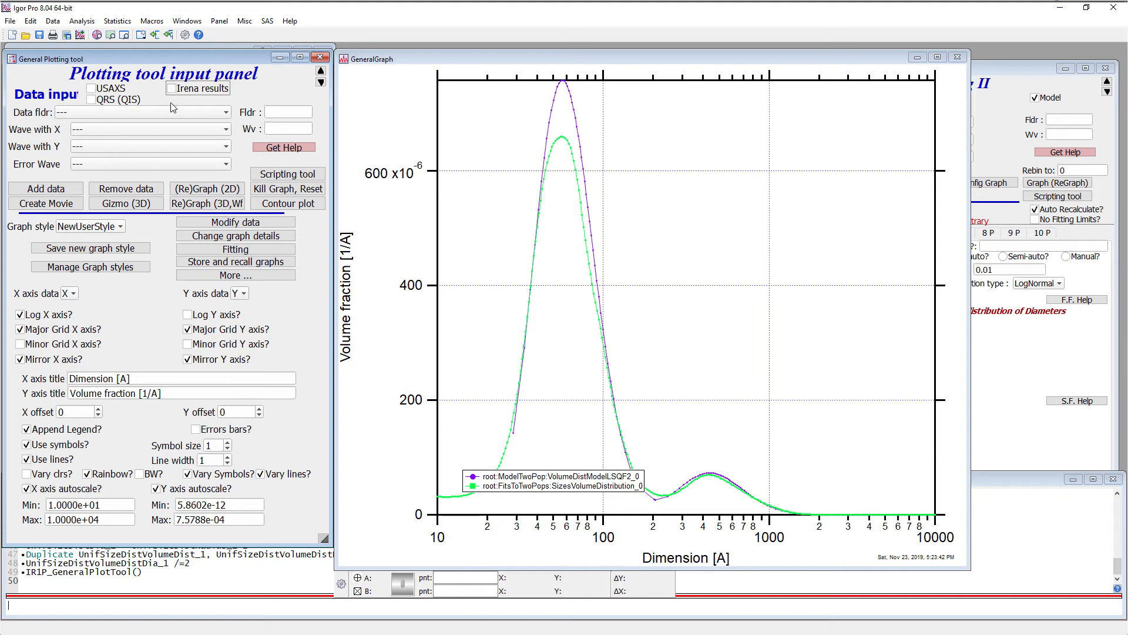
click(157, 112)
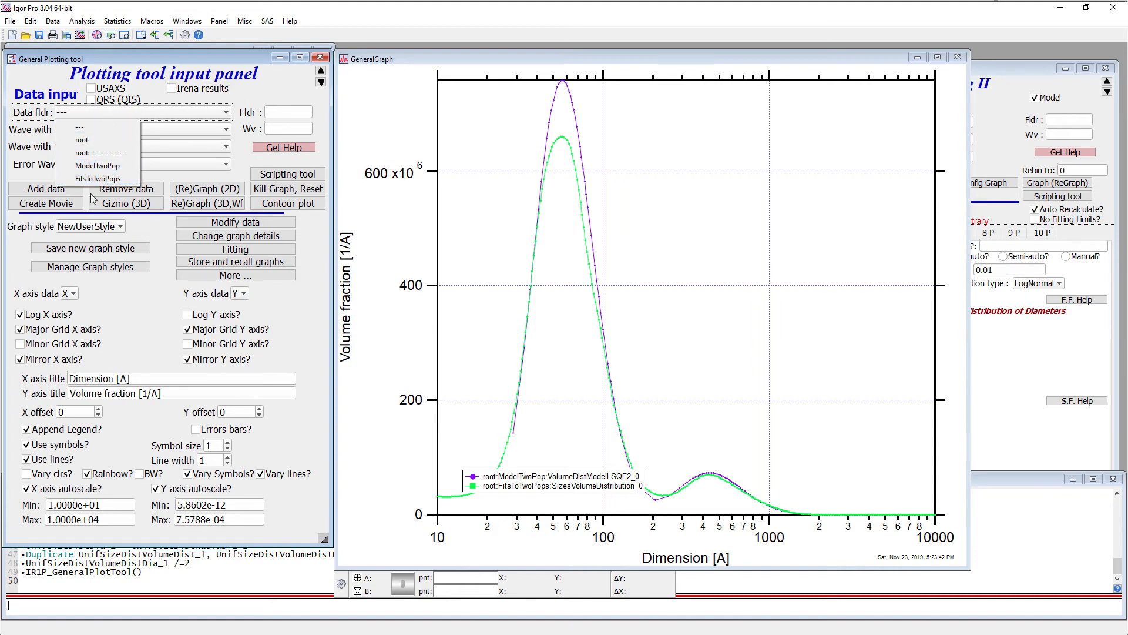
click(104, 178)
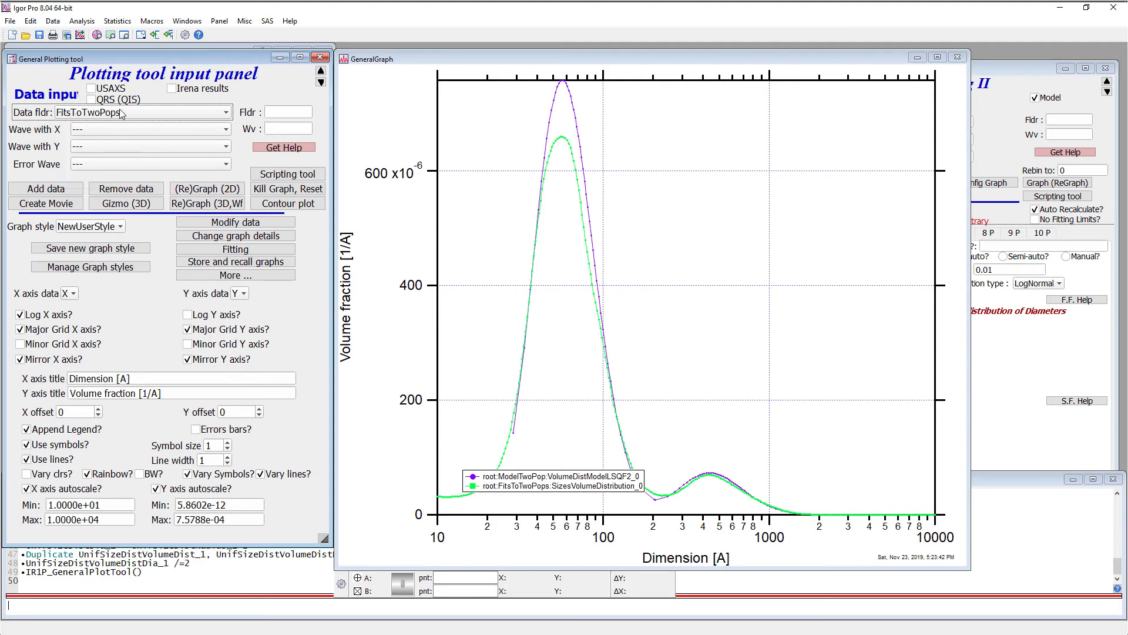
Add UnifSizeDistVolumeDistDia_0 against UnifSizeDistDia_0 to the graph
click(125, 129)
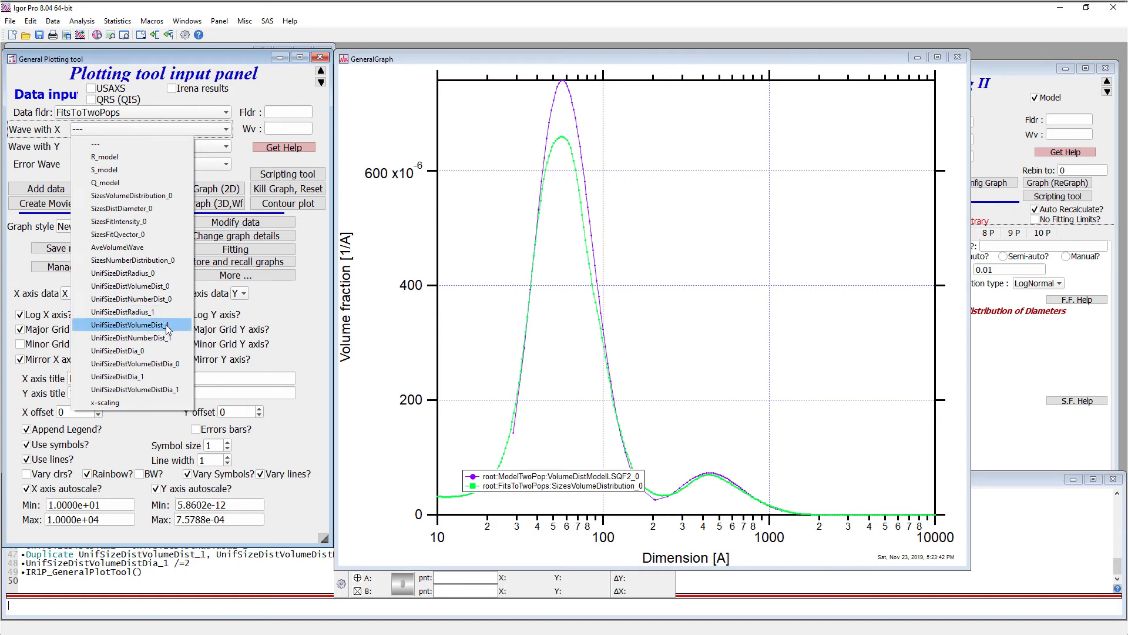
click(130, 352)
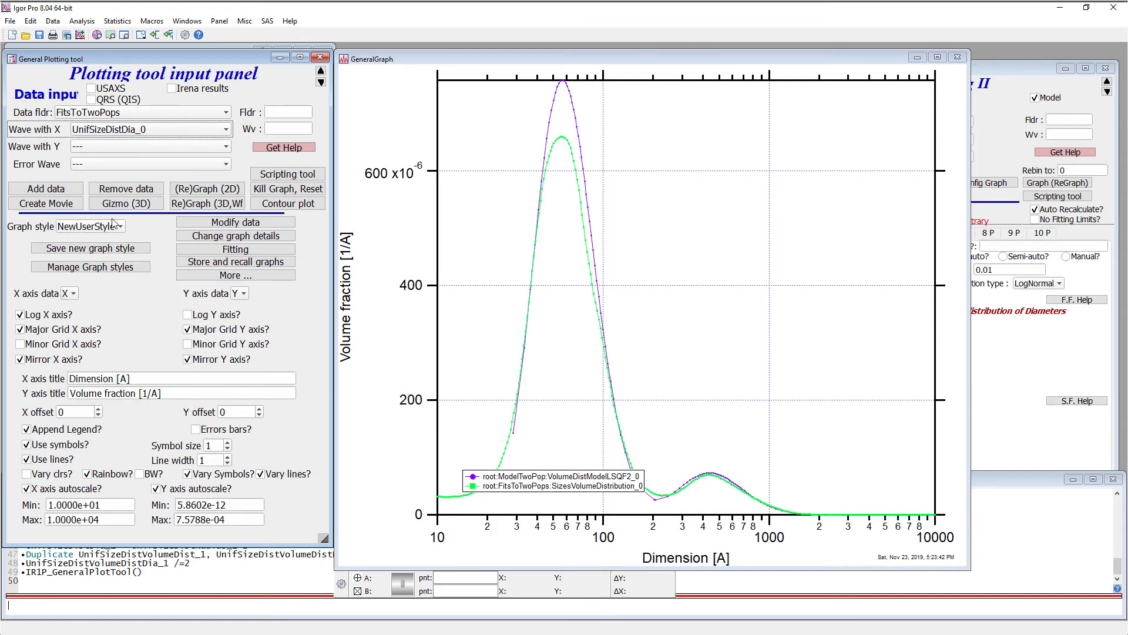
click(118, 146)
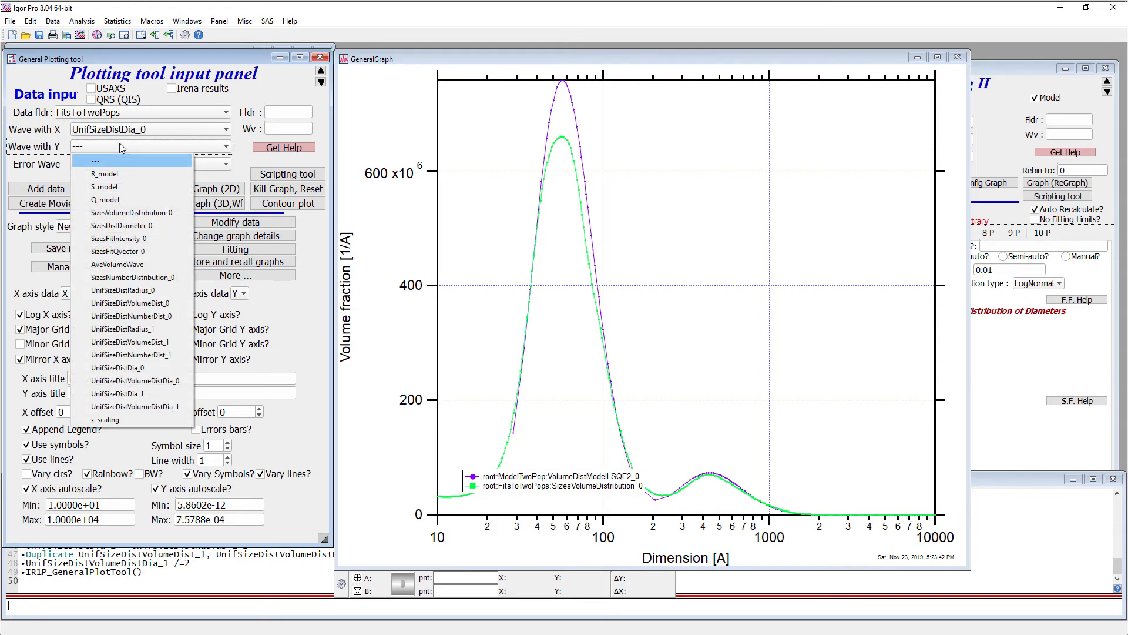
click(154, 380)
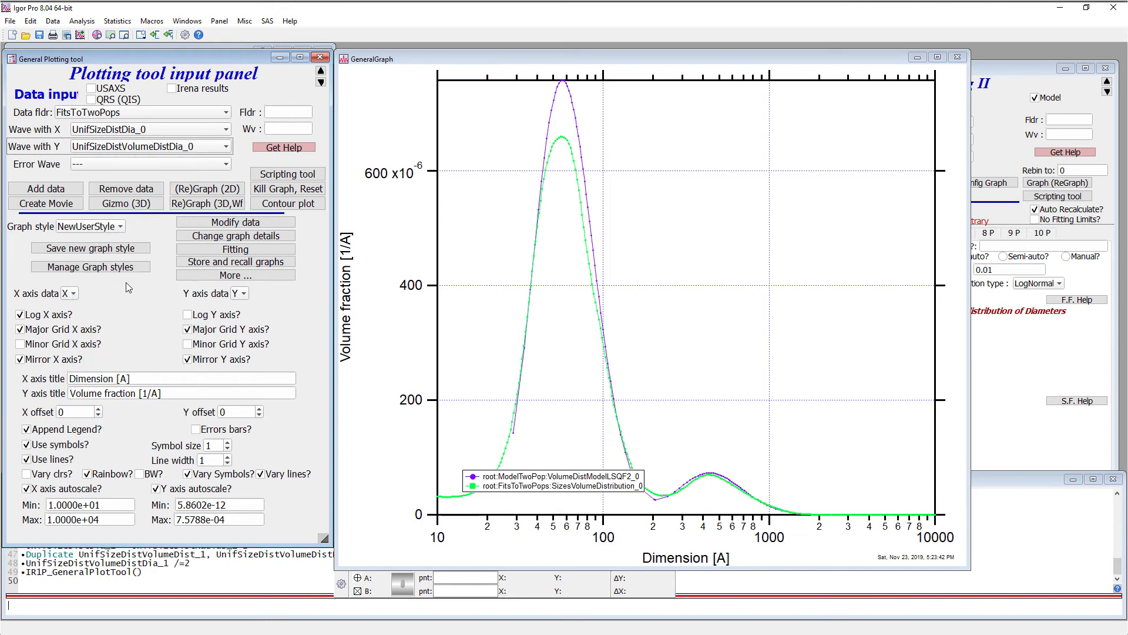
click(58, 189)
click(309, 196)
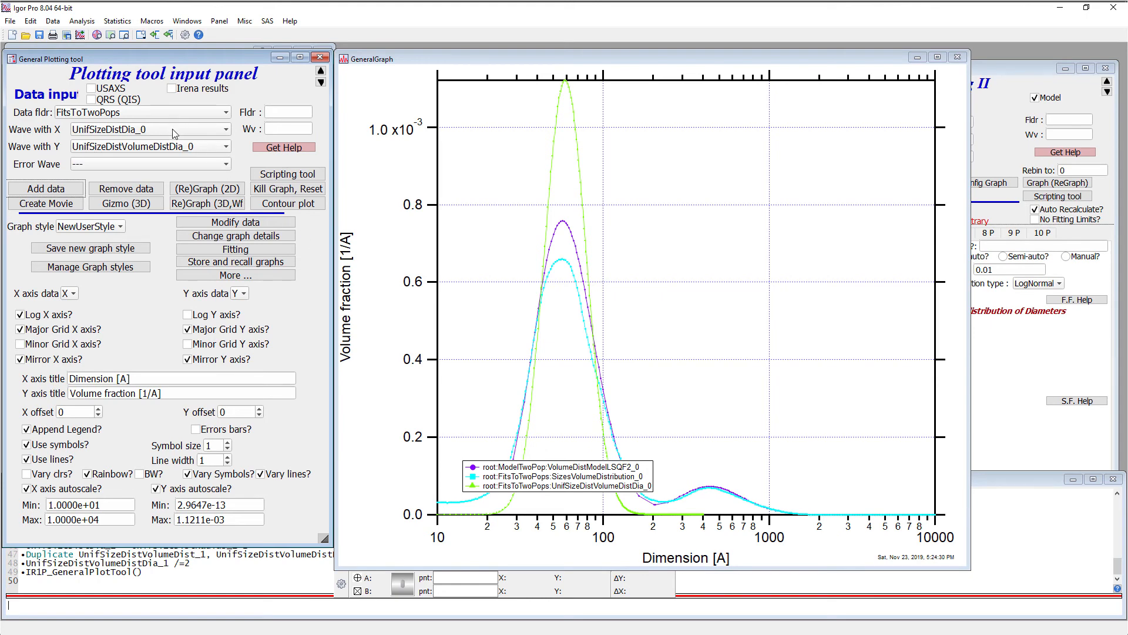
Add UnifSizeDistVolumeDistDia_1 against UnifSizeDistDia_1 to the graph and move the legend into the empty area right of the main peak
click(171, 129)
click(160, 373)
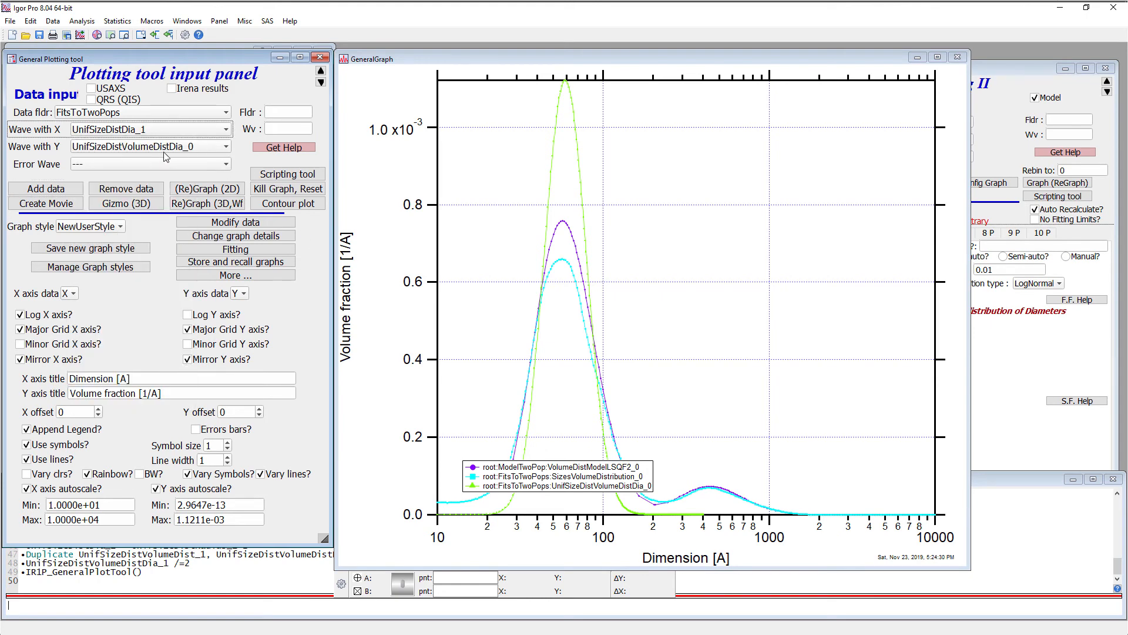
click(163, 148)
click(155, 408)
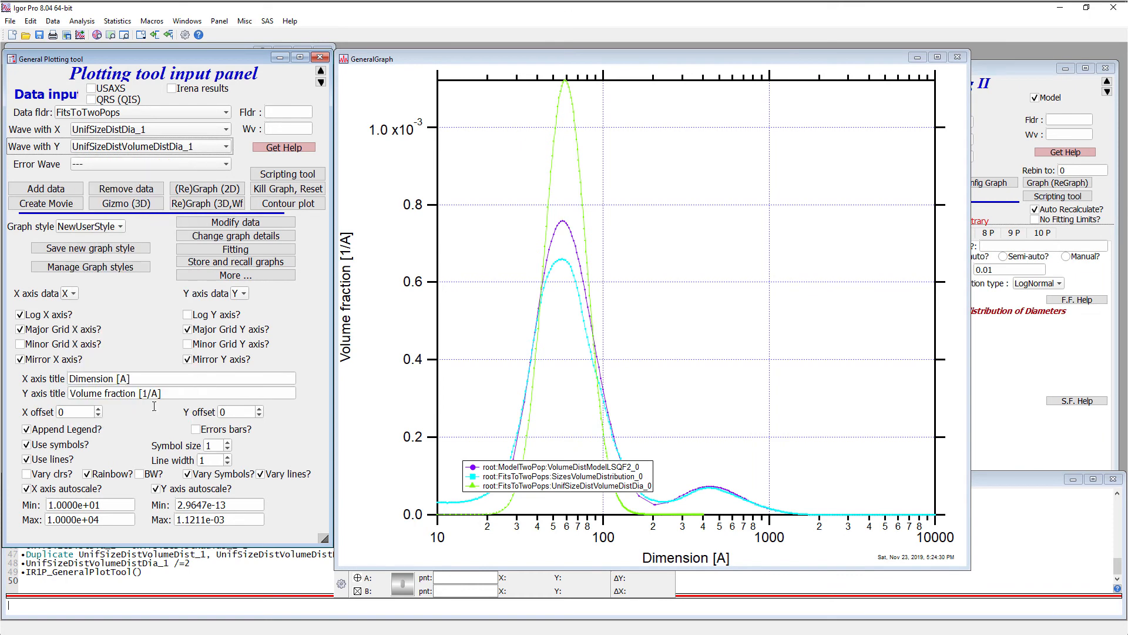
click(70, 190)
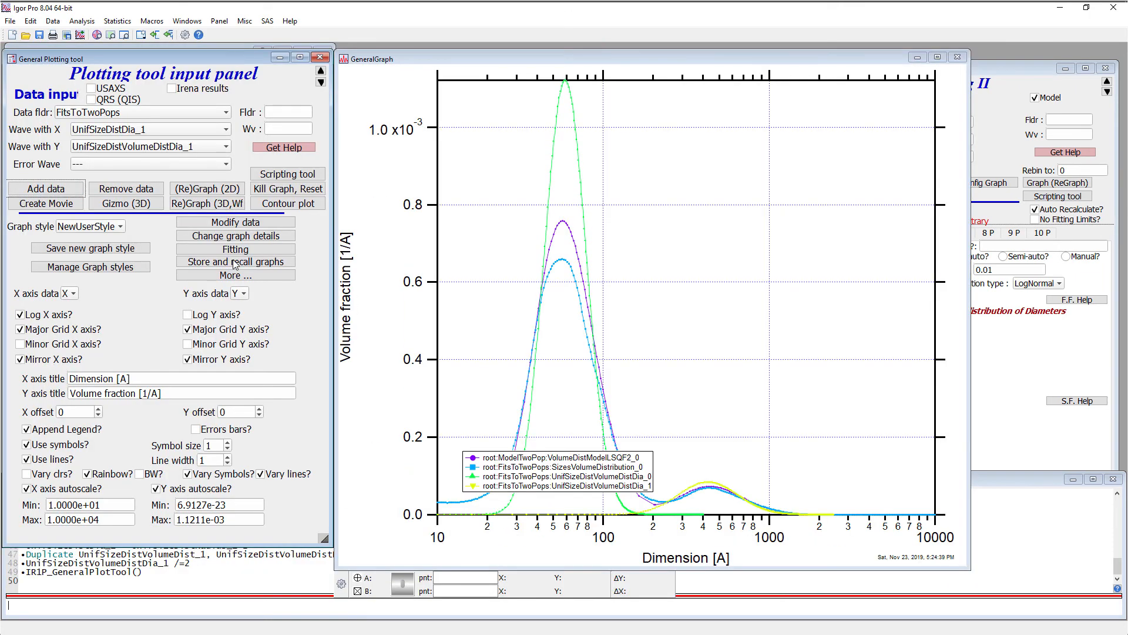
drag(513, 473, 772, 208)
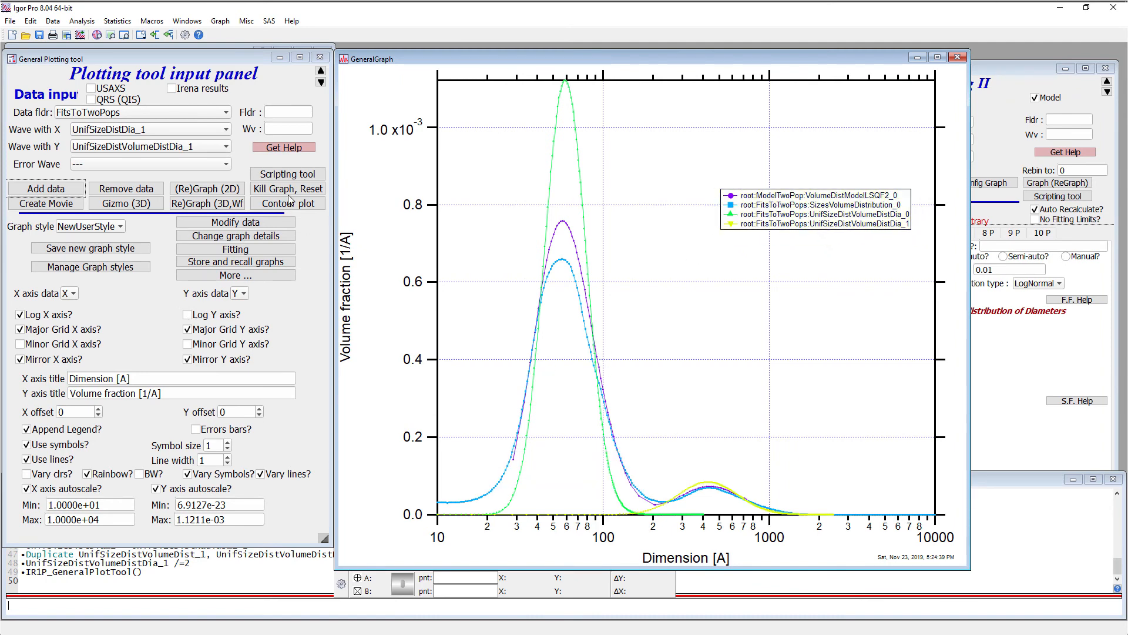
In the graph details, limit the legend to the last folder only and set its font size to 20
click(249, 237)
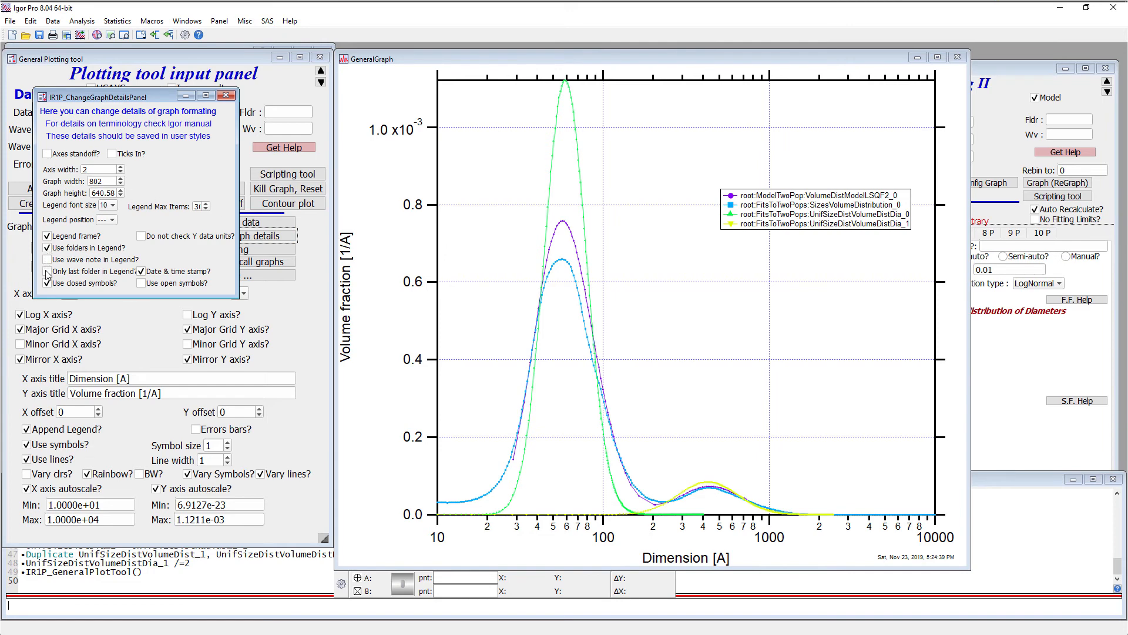
click(70, 274)
click(112, 205)
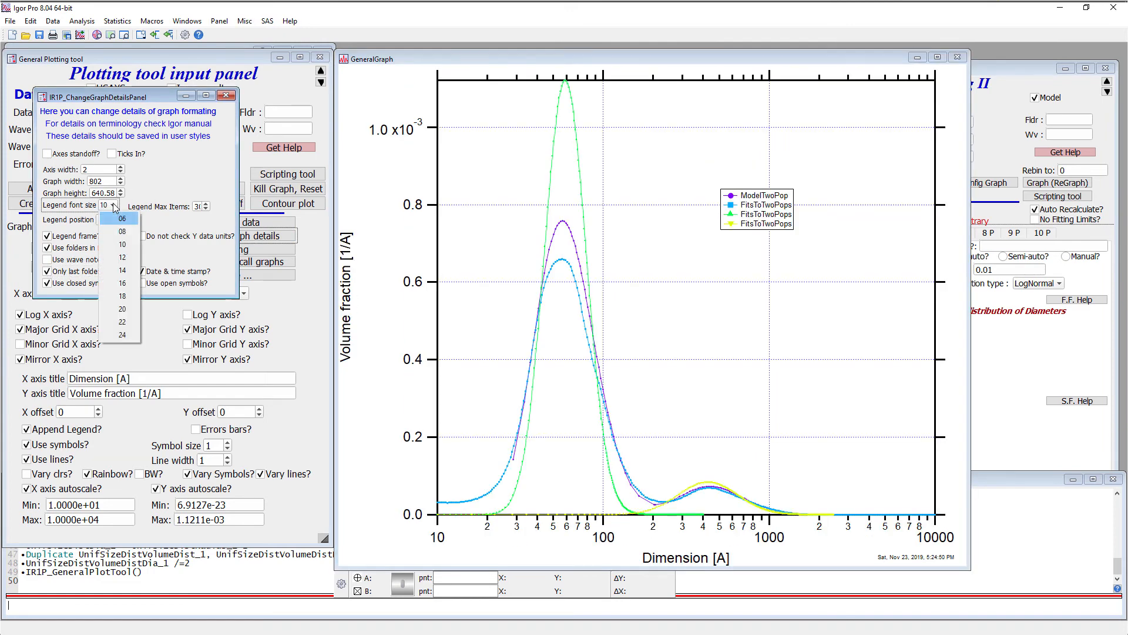
click(125, 307)
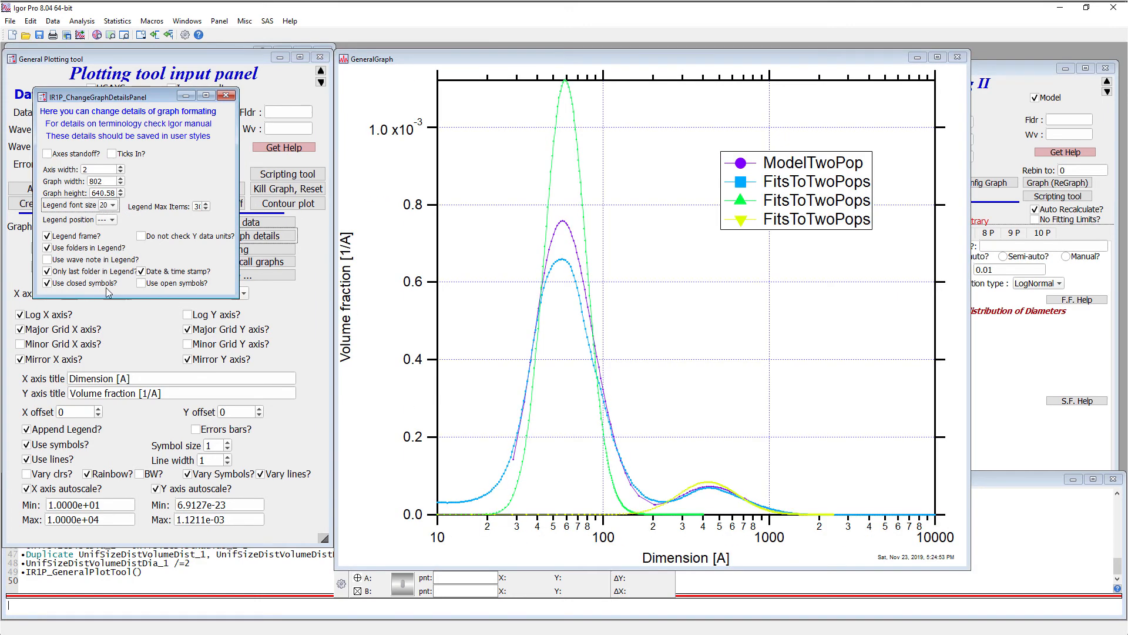
Remove the folder names from the legend and reposition it so the full wave names fit inside the graph
click(47, 247)
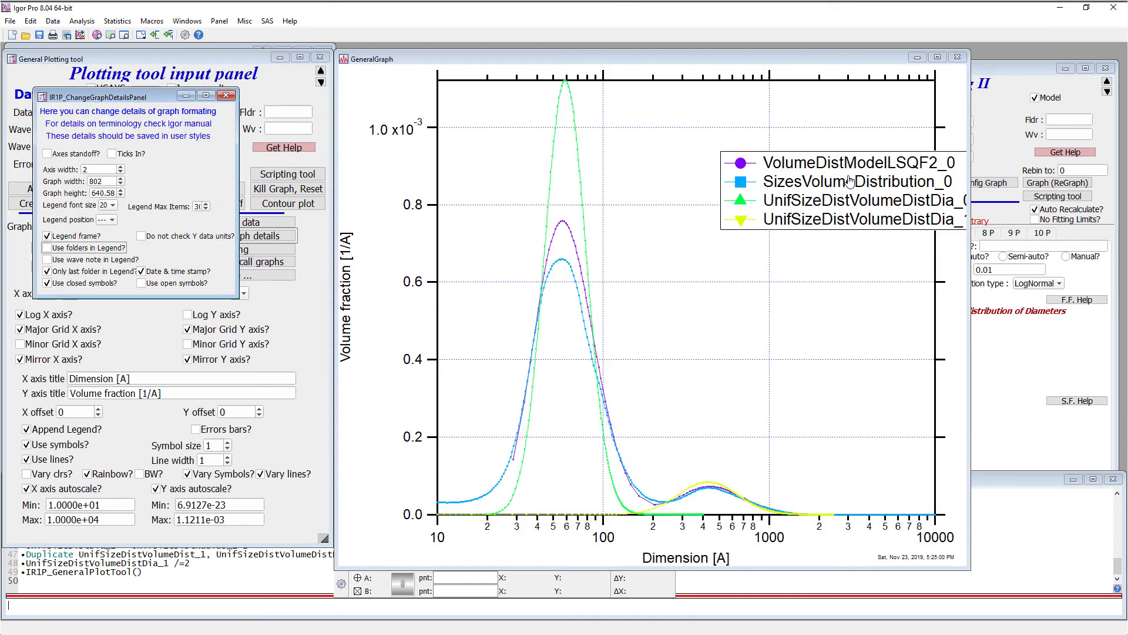
drag(850, 181, 798, 168)
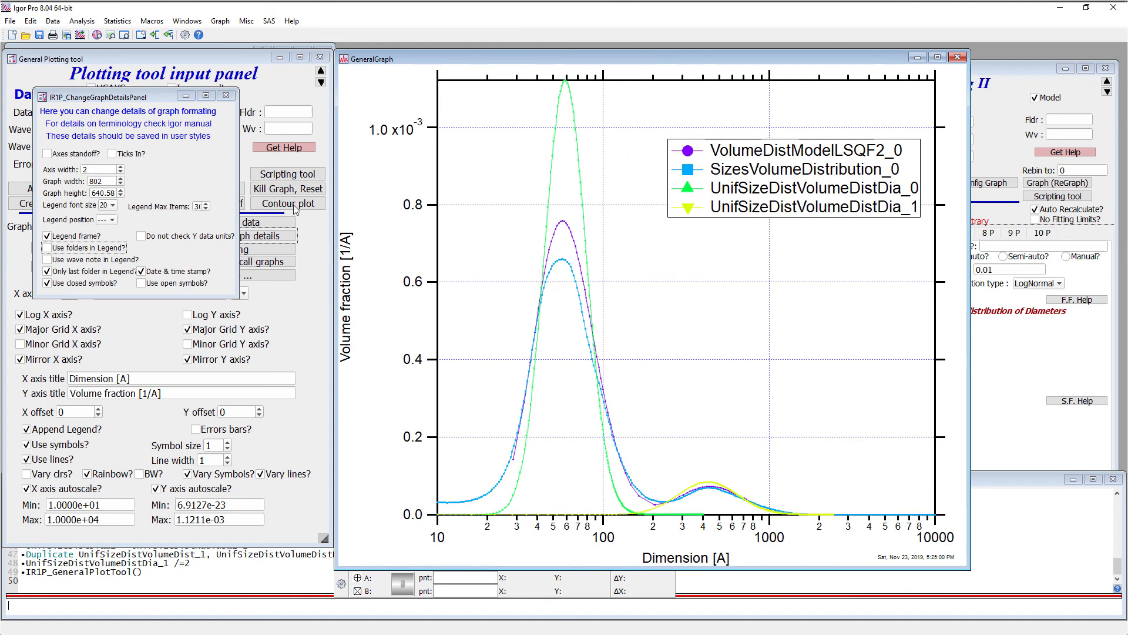
click(226, 94)
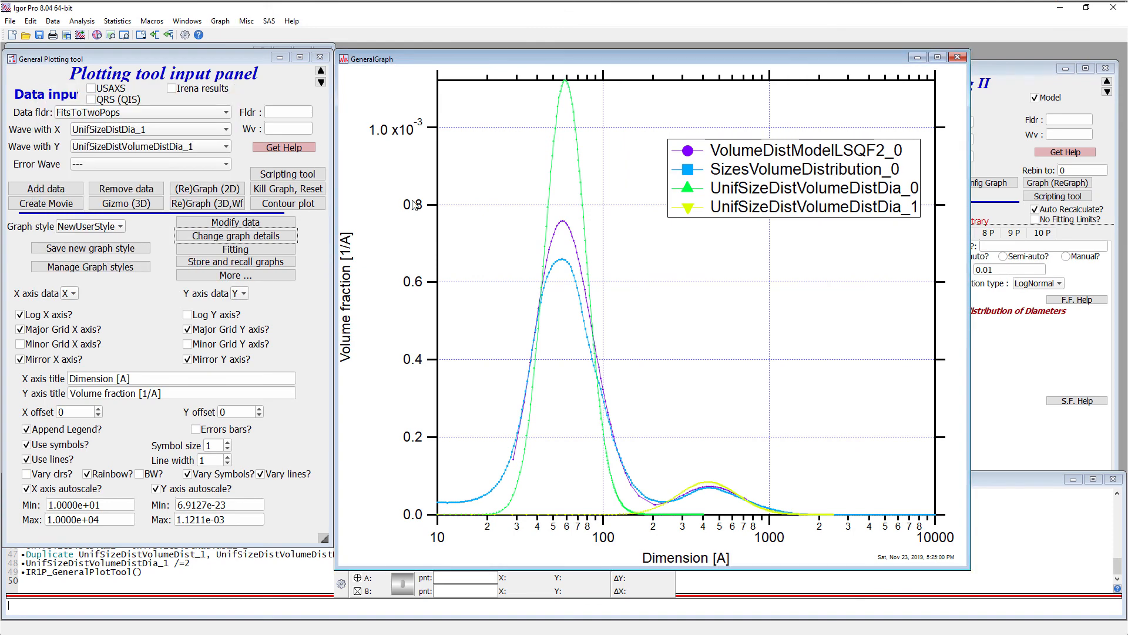